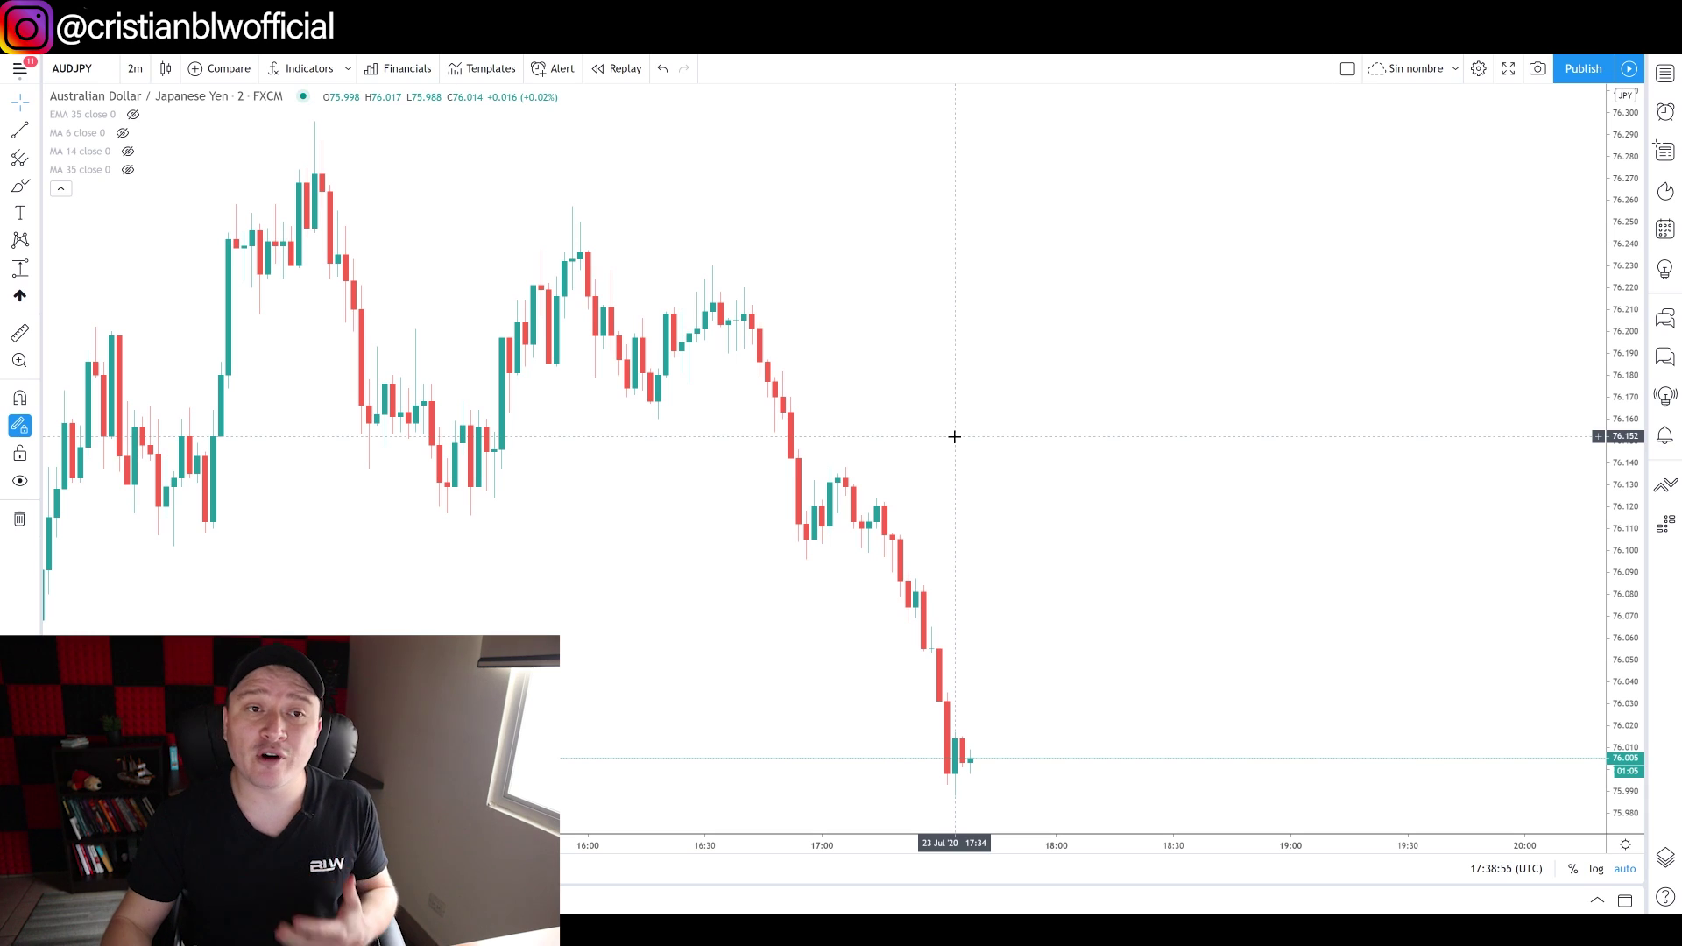
Step: Close IQ Option's trading history panel, check the Pocket Option chart, then return to TradingView
{"action": "key", "text": "alt+Tab"}
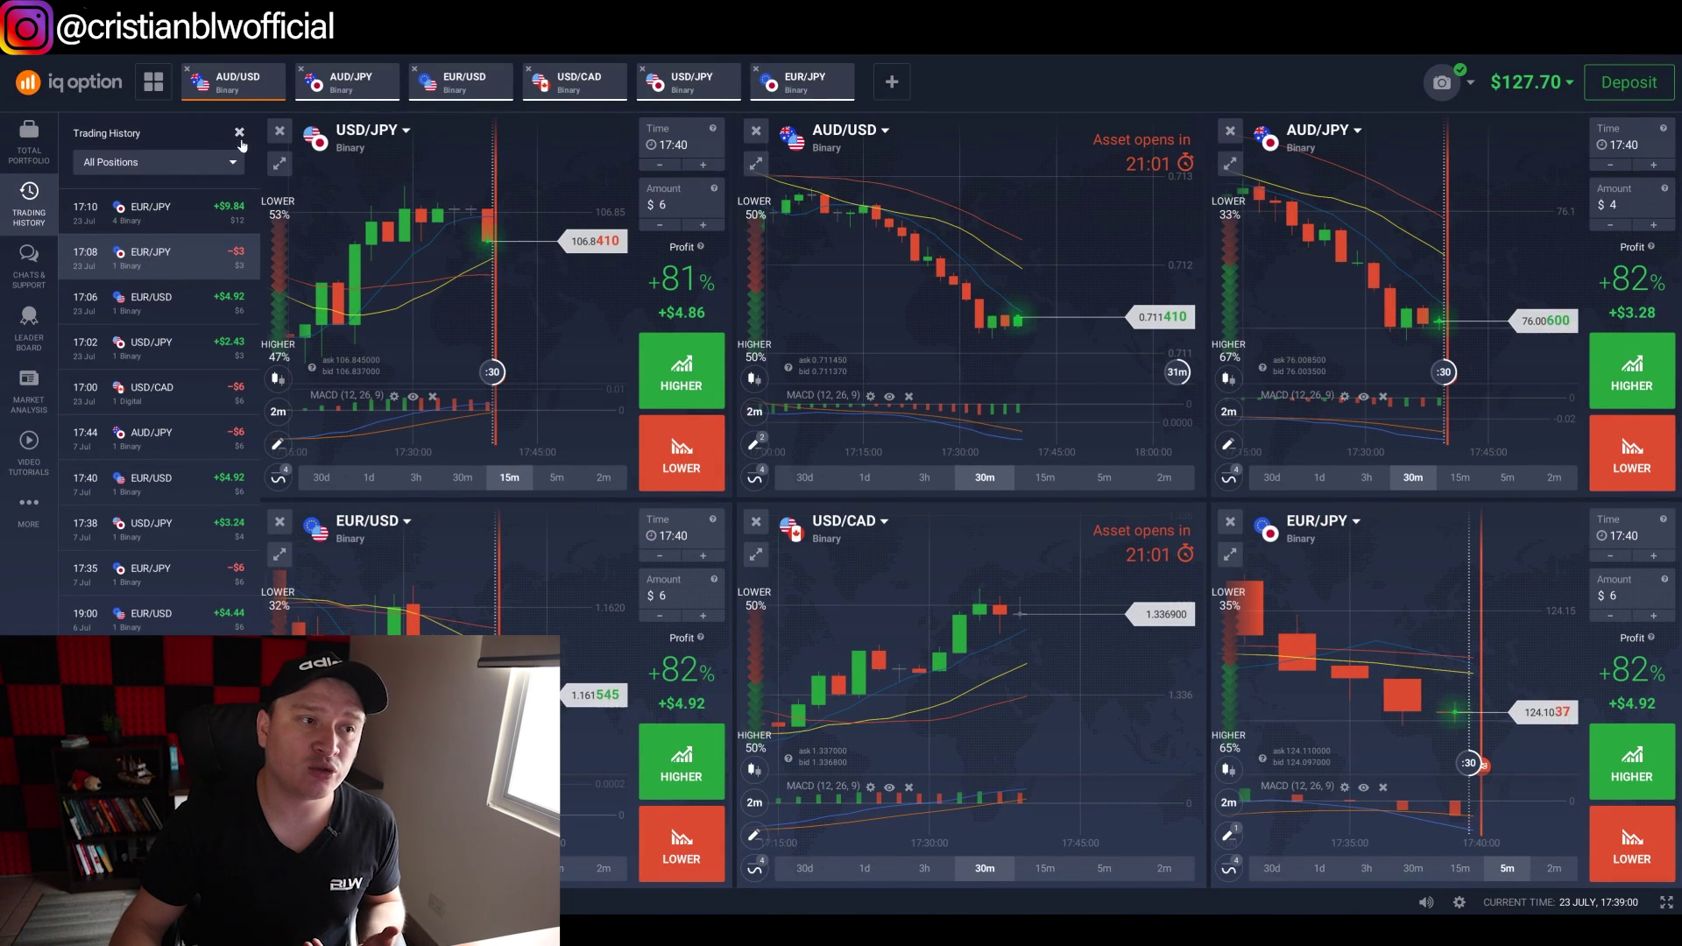
{"action": "left_click", "coordinate": [239, 133]}
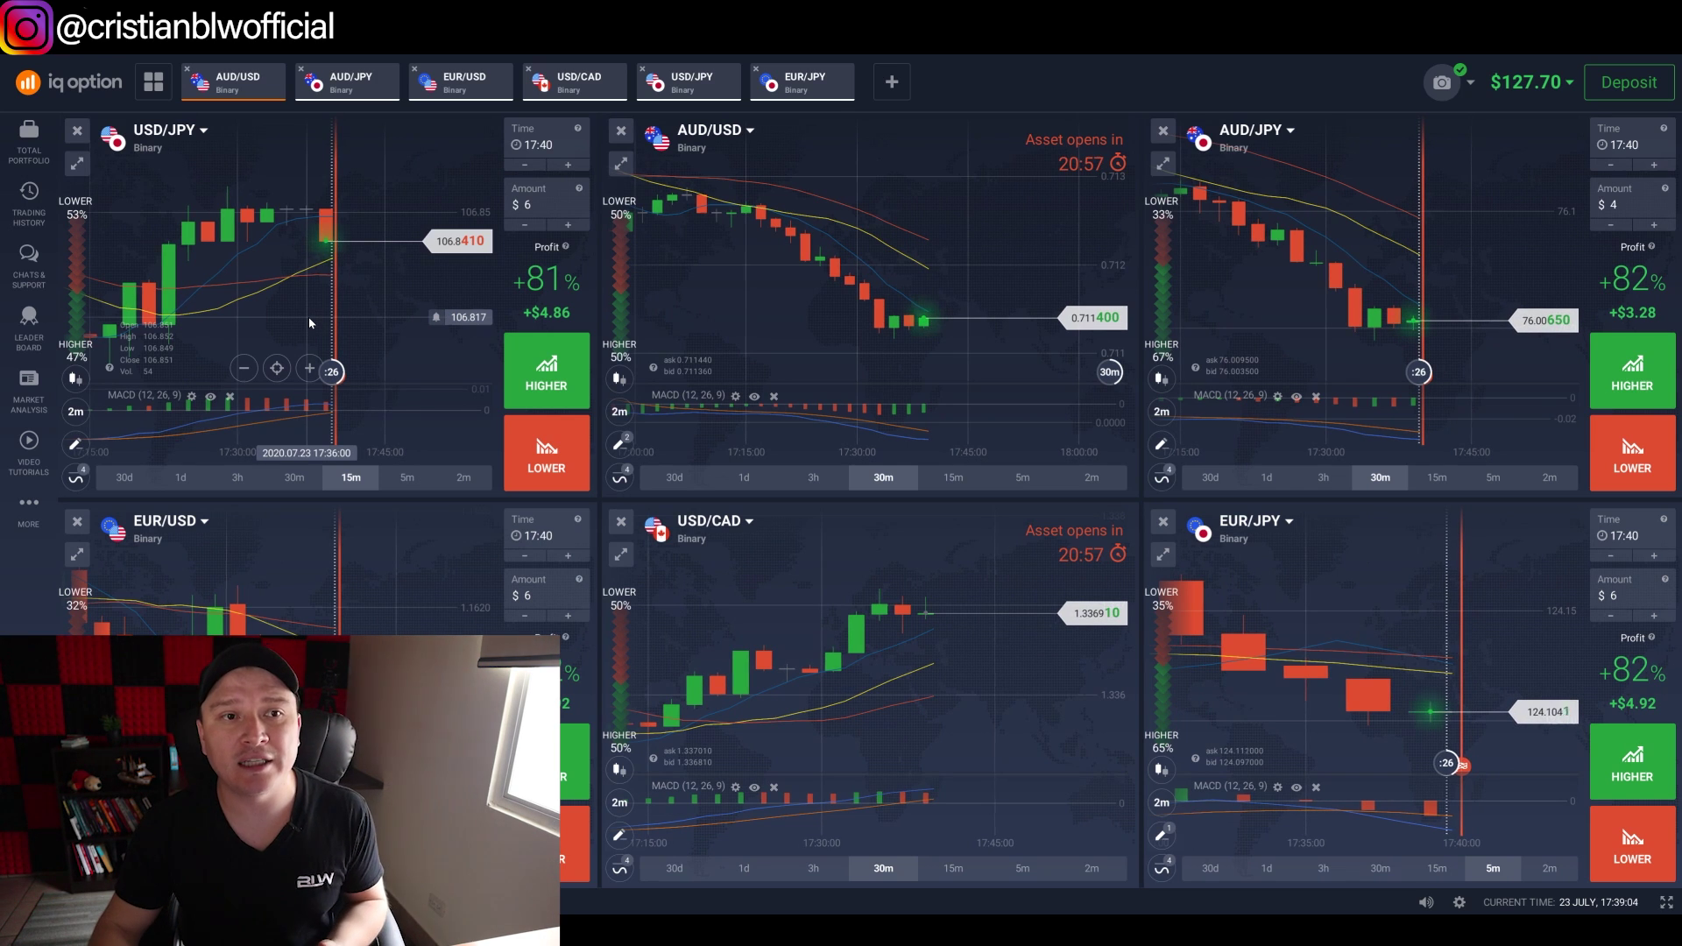
{"action": "key", "text": "ctrl+Tab"}
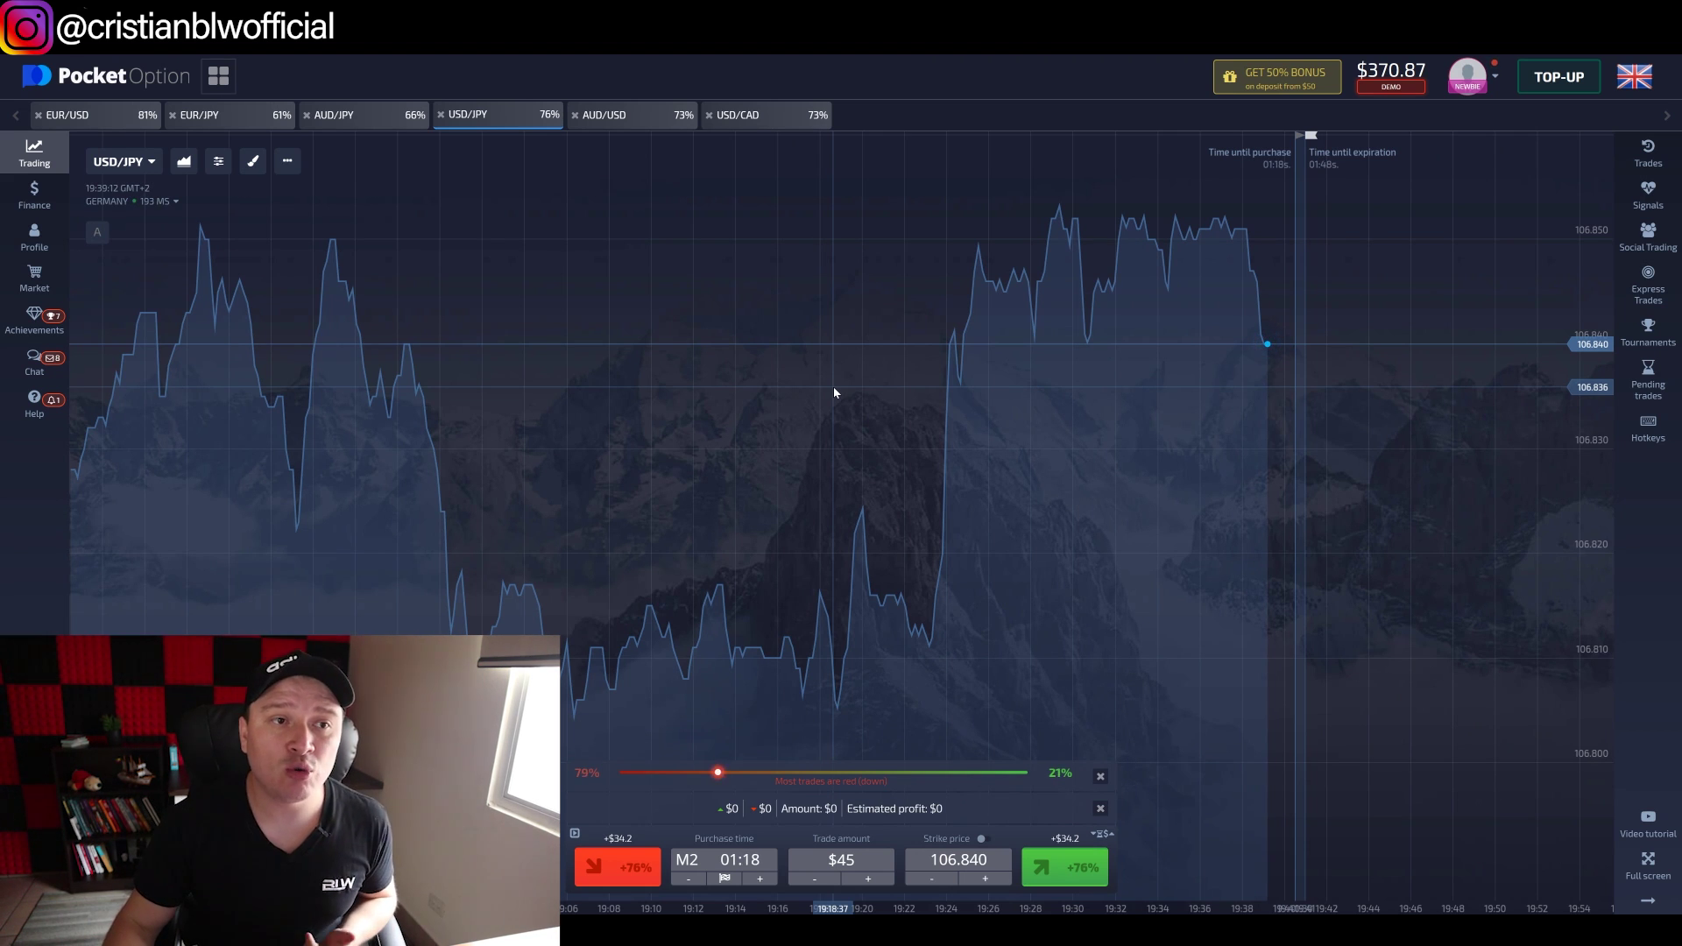
{"action": "key", "text": "ctrl+Tab"}
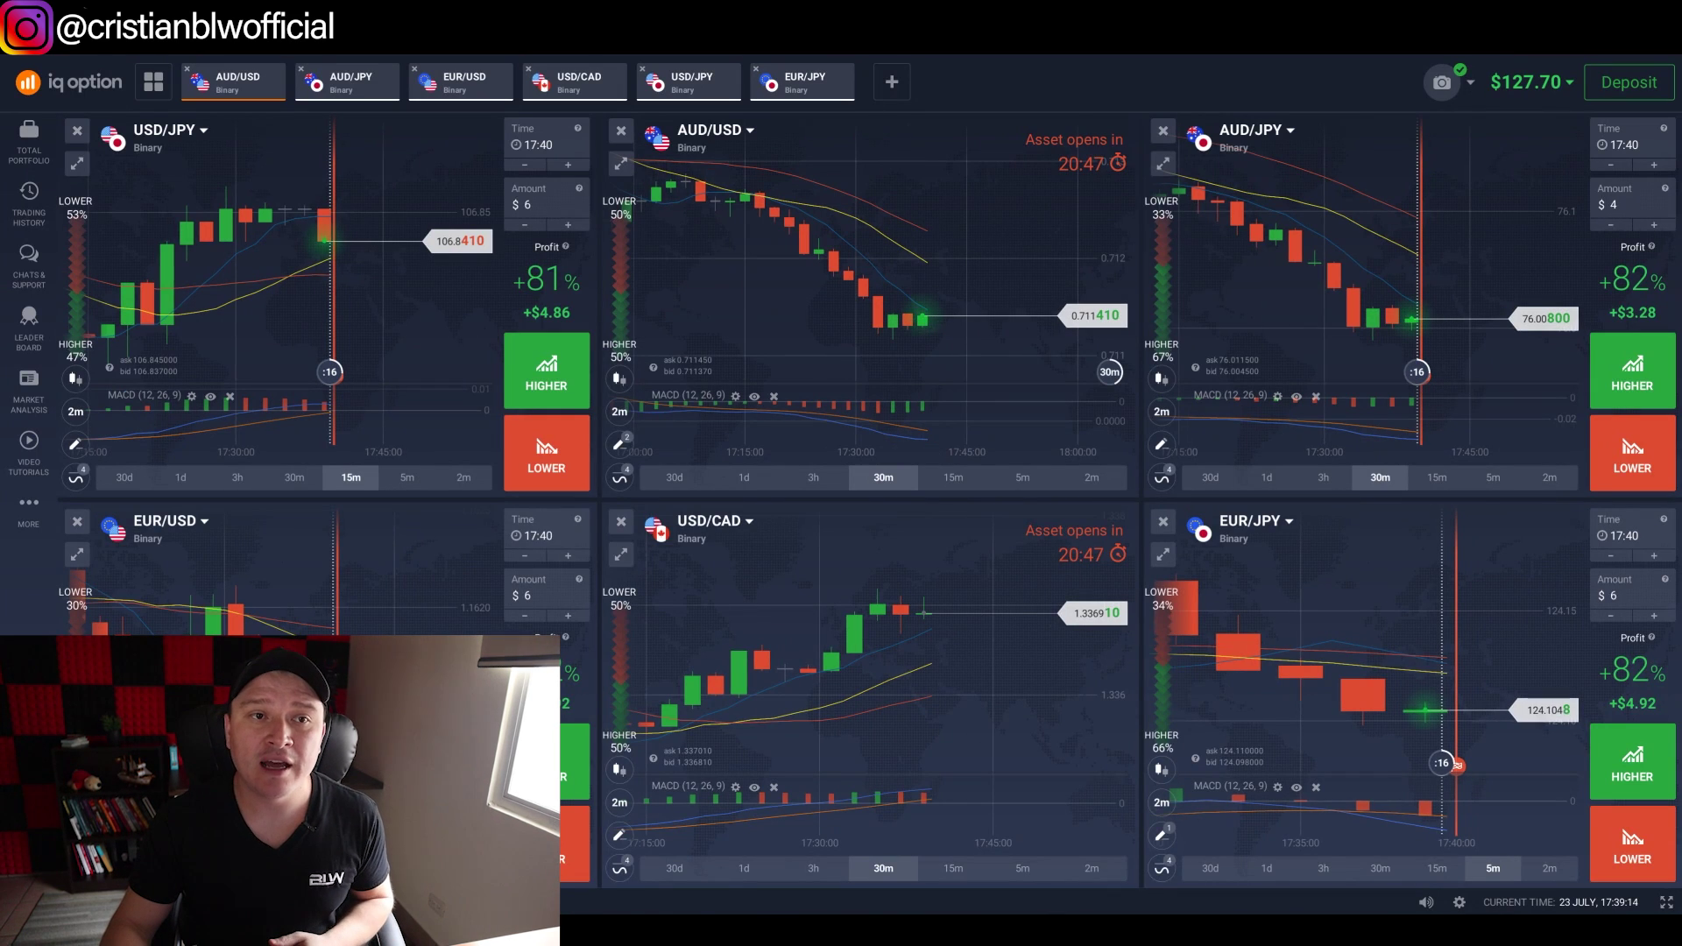
{"action": "key", "text": "ctrl+Tab"}
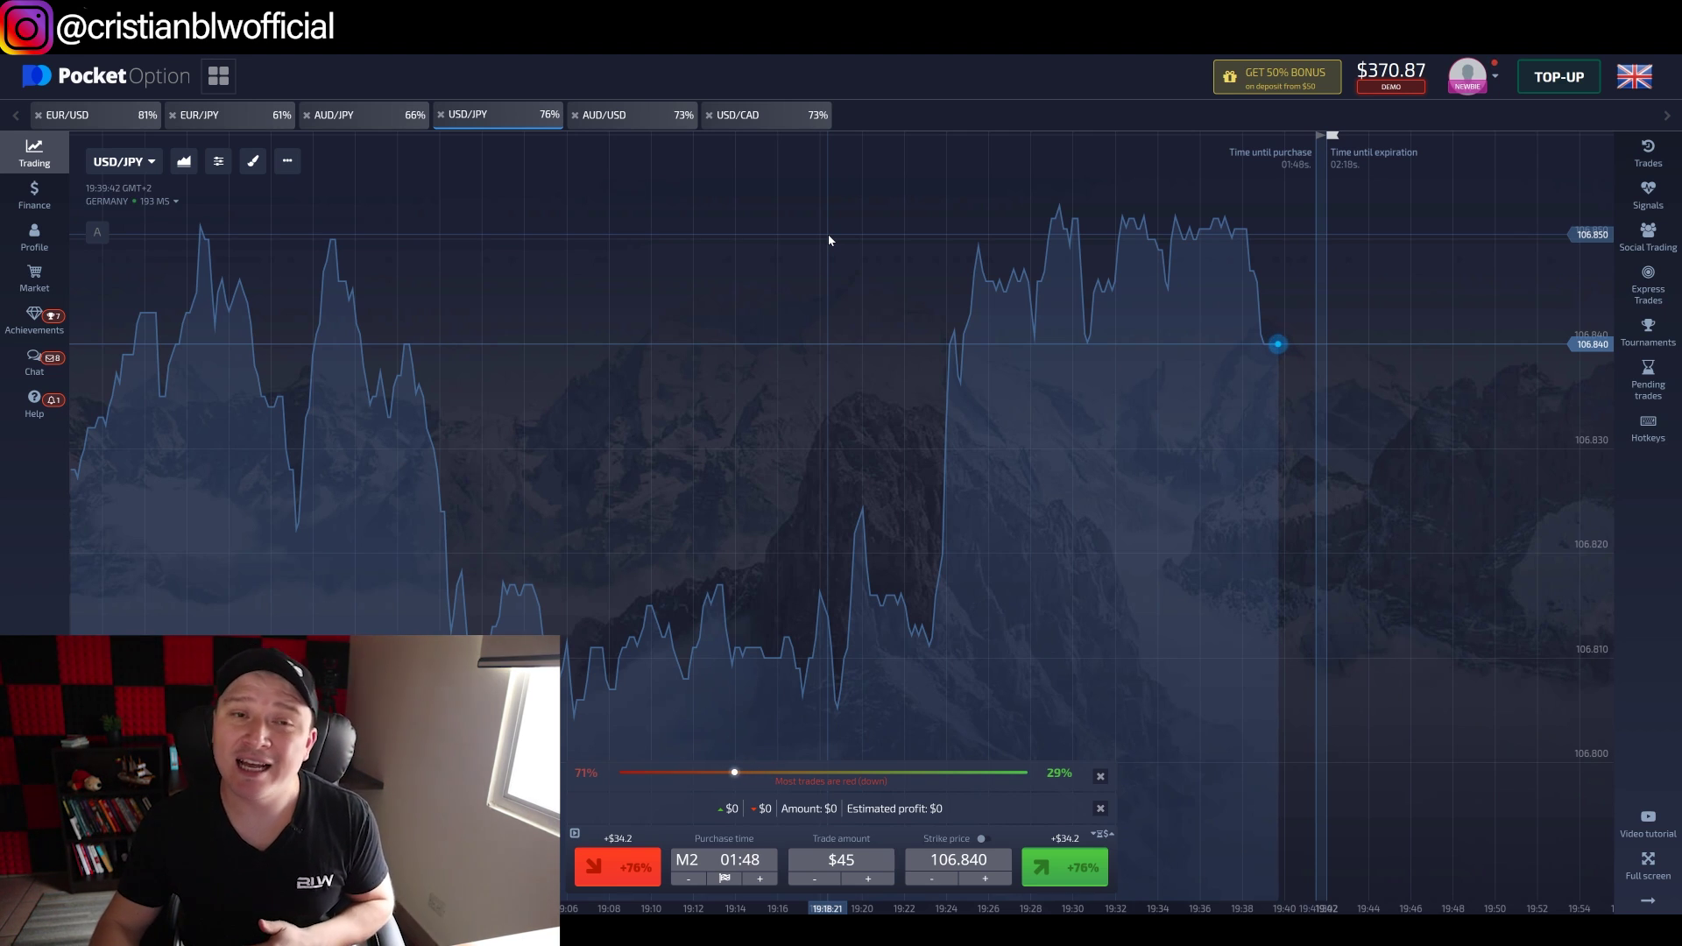
{"action": "key", "text": "alt+Tab"}
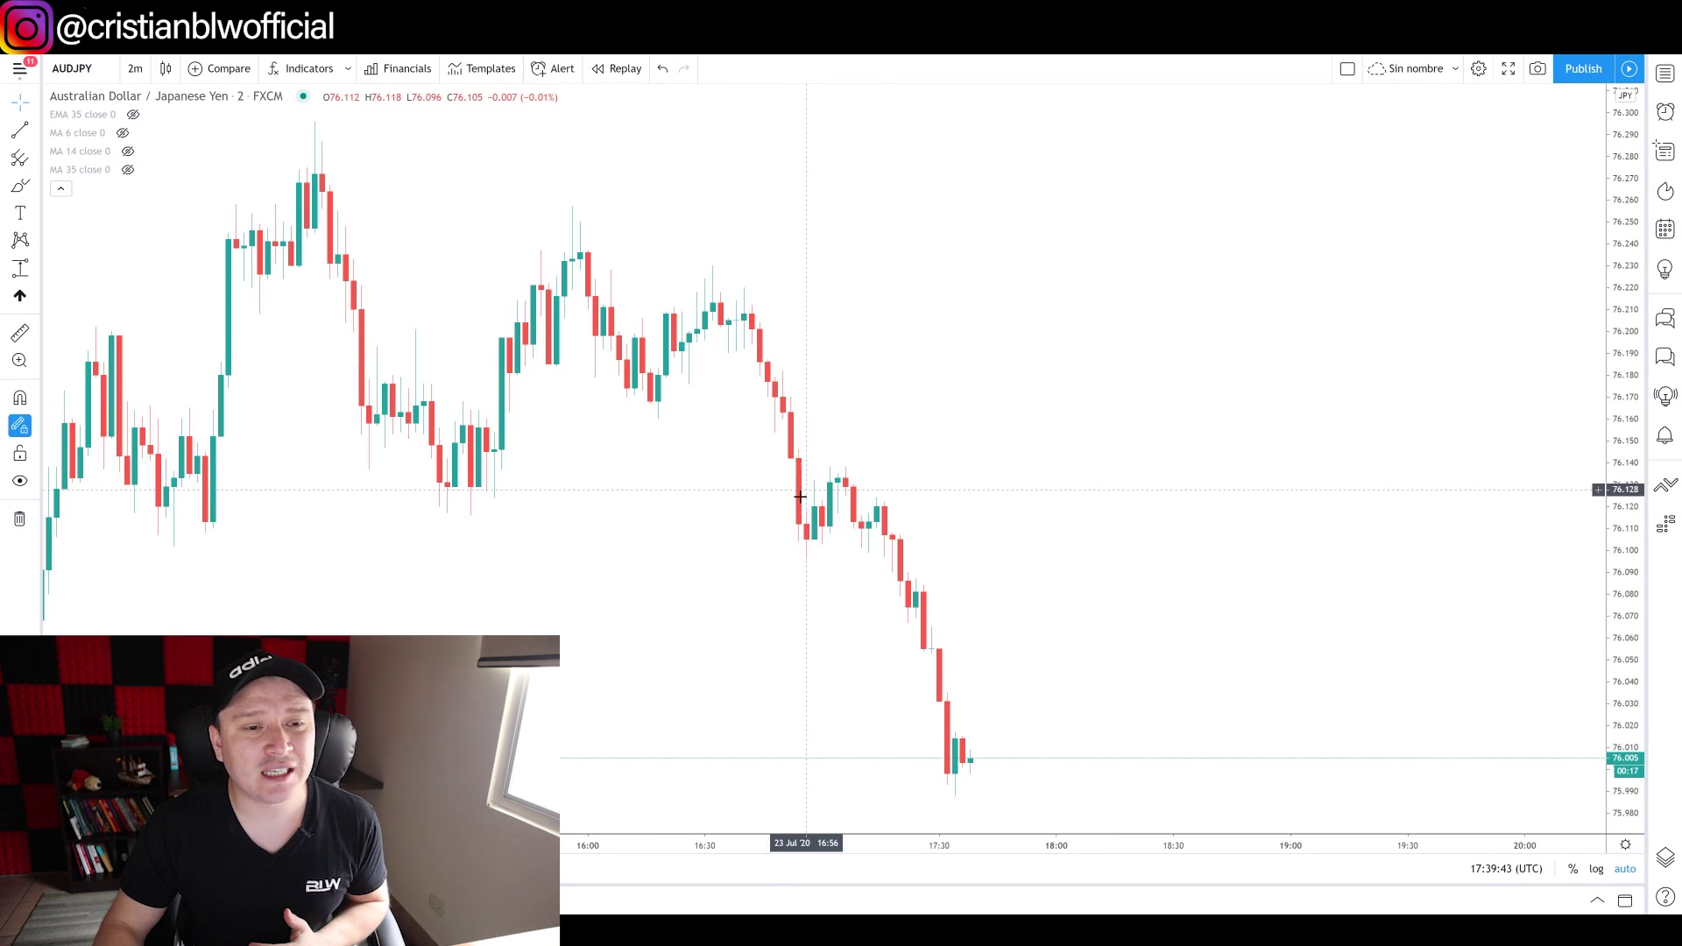
Step: Load AUDJPY as the chart symbol
{"action": "scroll", "coordinate": [703, 500], "scroll_direction": "down", "scroll_amount": 2}
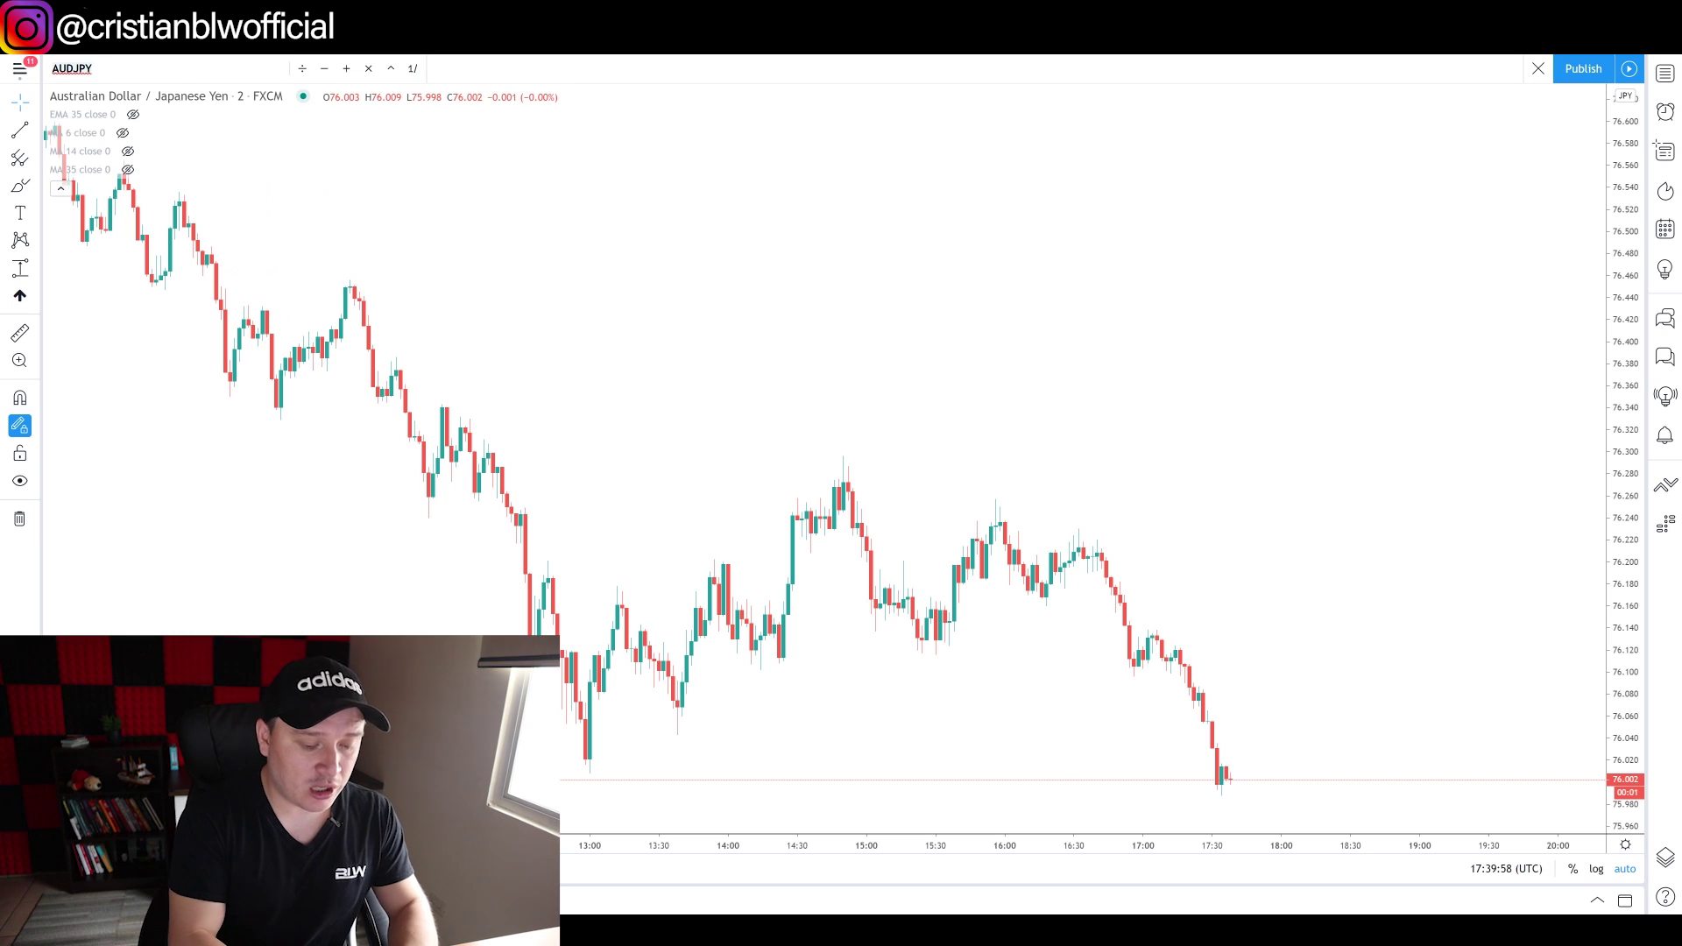
{"action": "type", "text": "AUD"}
{"action": "key", "text": "Return"}
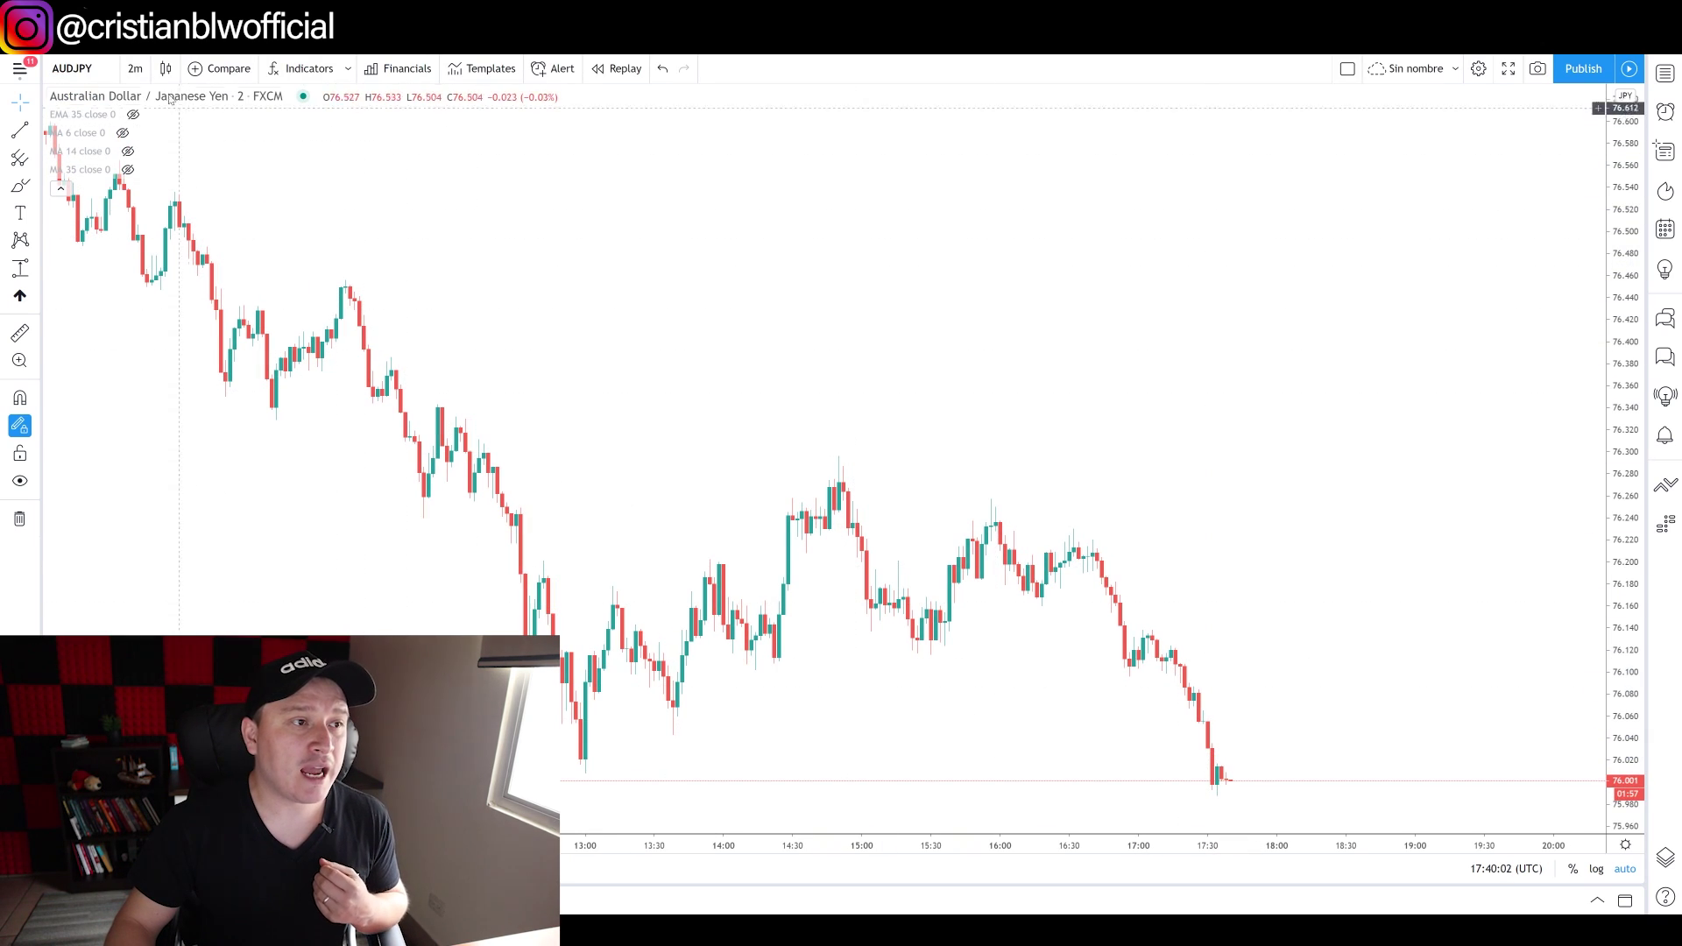
Step: Switch the chart interval to 30 minutes, then to 4 hours
{"action": "left_click", "coordinate": [140, 72]}
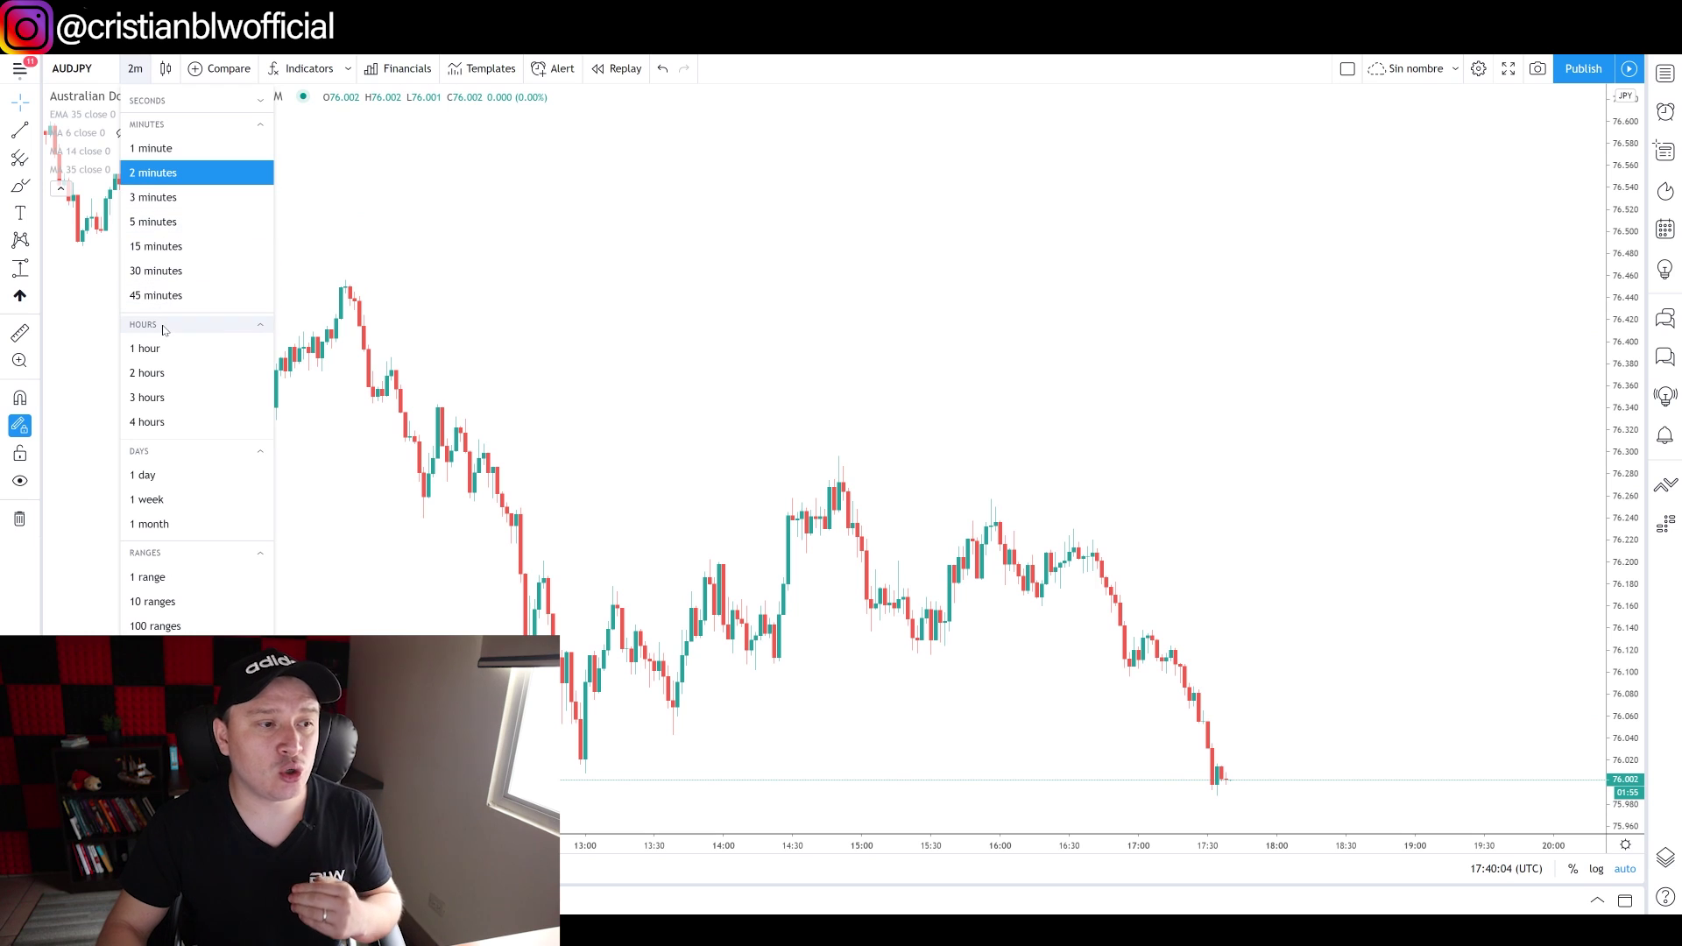
{"action": "left_click", "coordinate": [158, 273]}
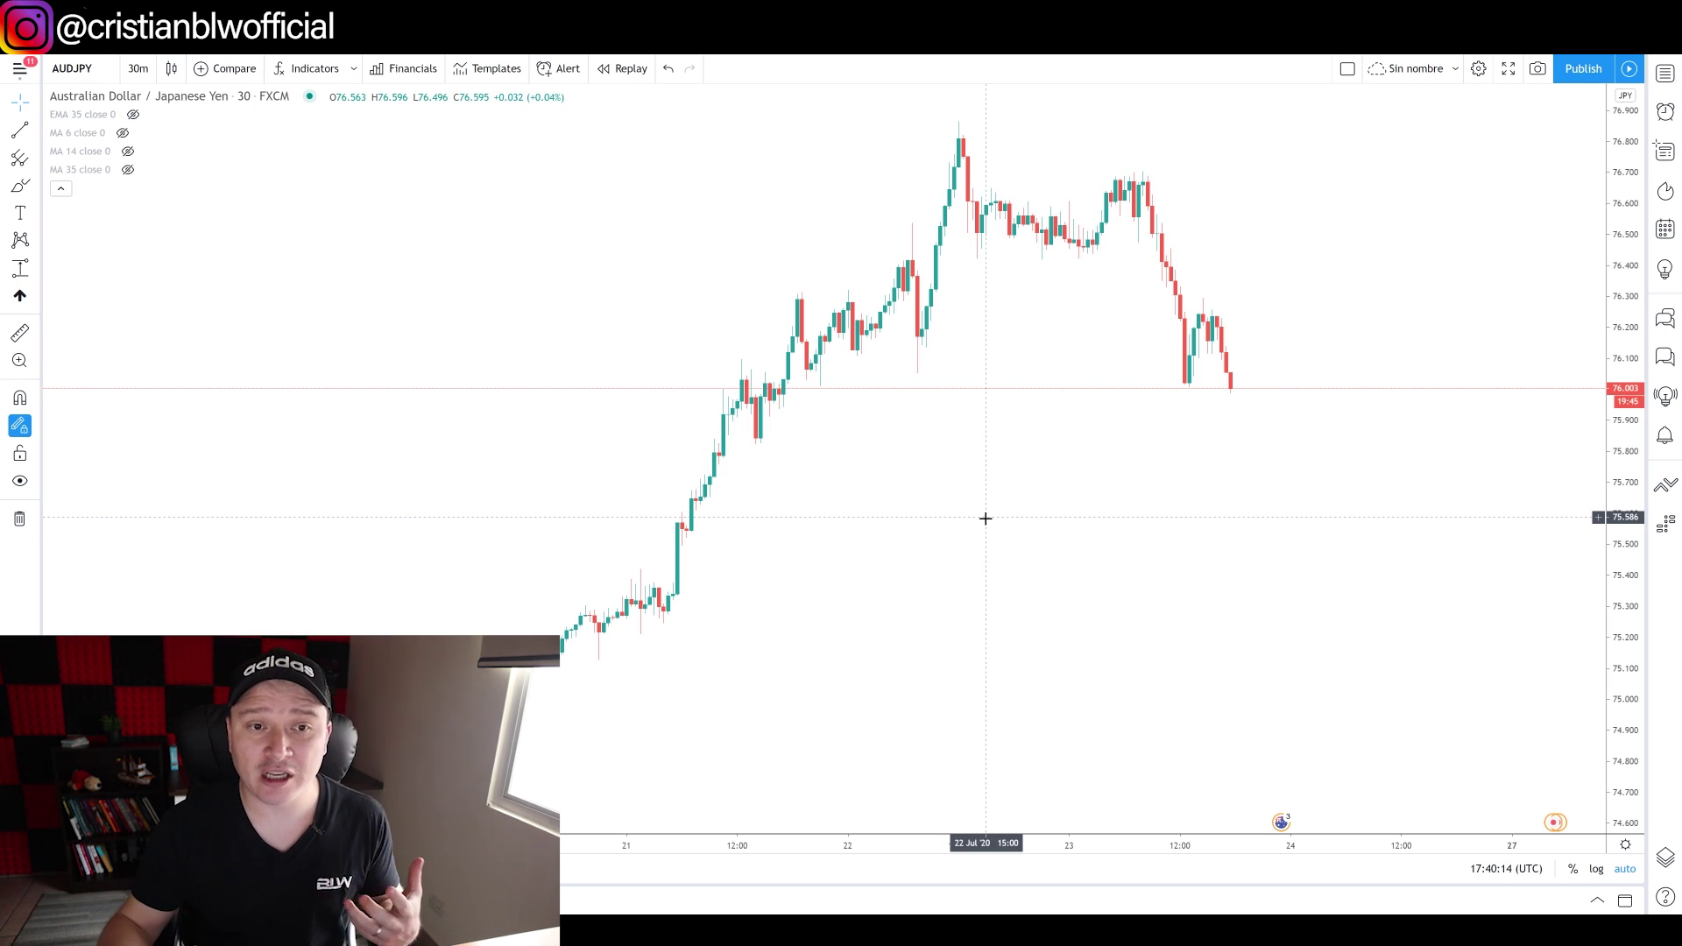
{"action": "scroll", "coordinate": [847, 411], "scroll_direction": "down", "scroll_amount": 5}
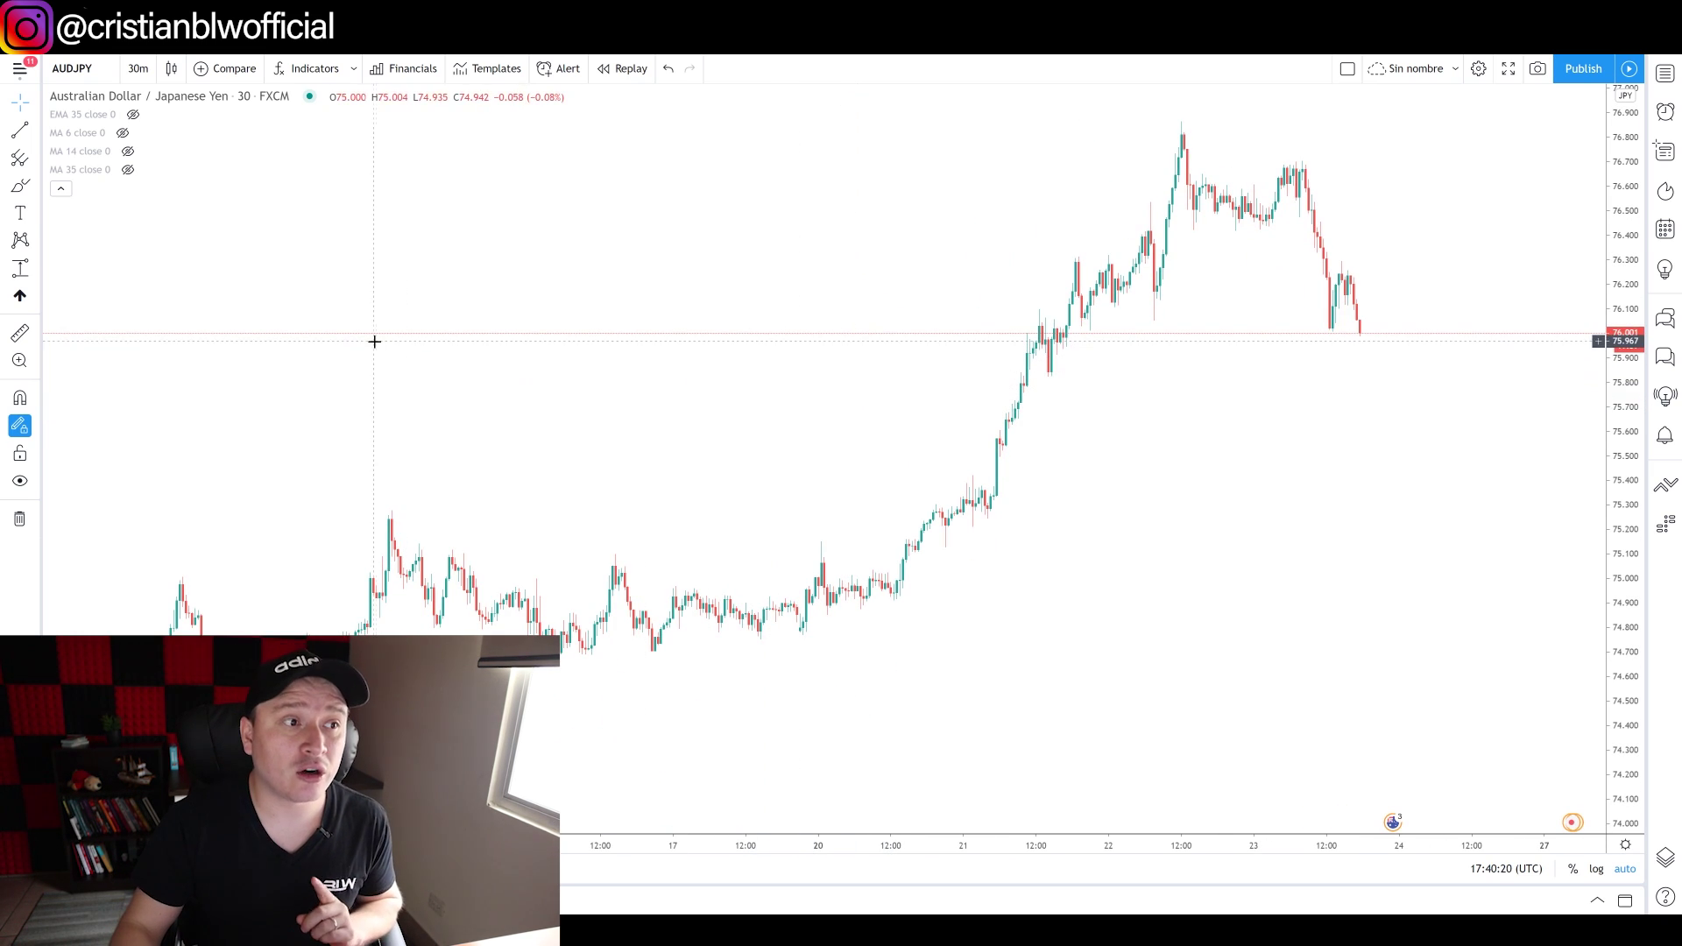
{"action": "left_click", "coordinate": [142, 75]}
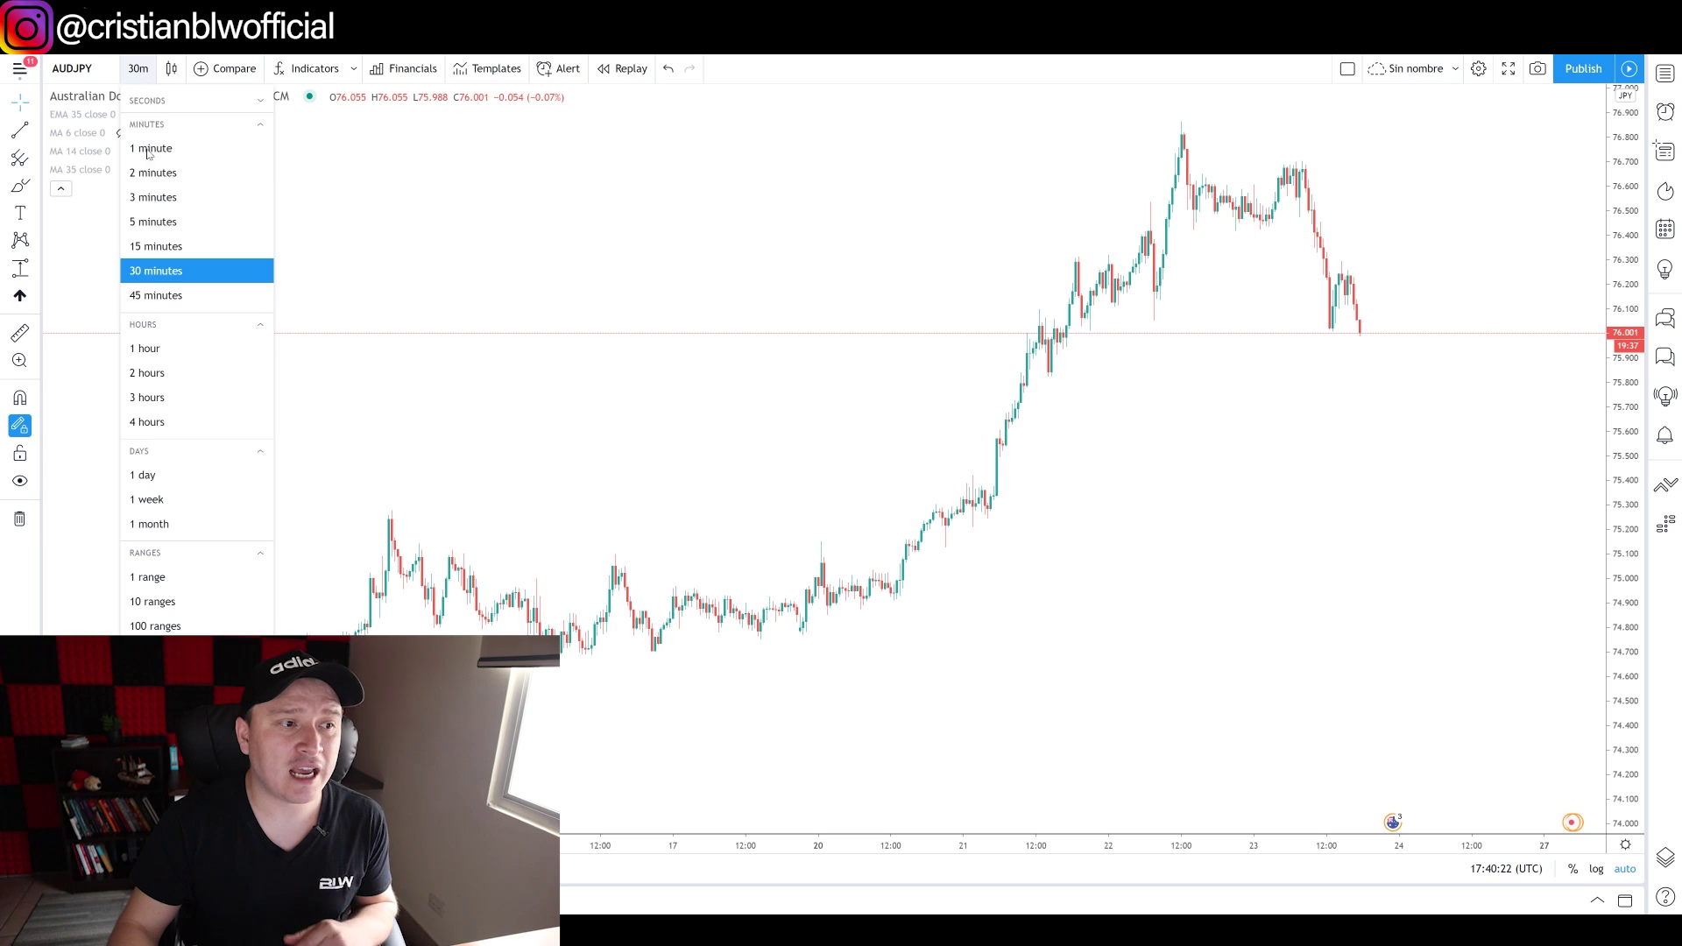
{"action": "left_click", "coordinate": [154, 422]}
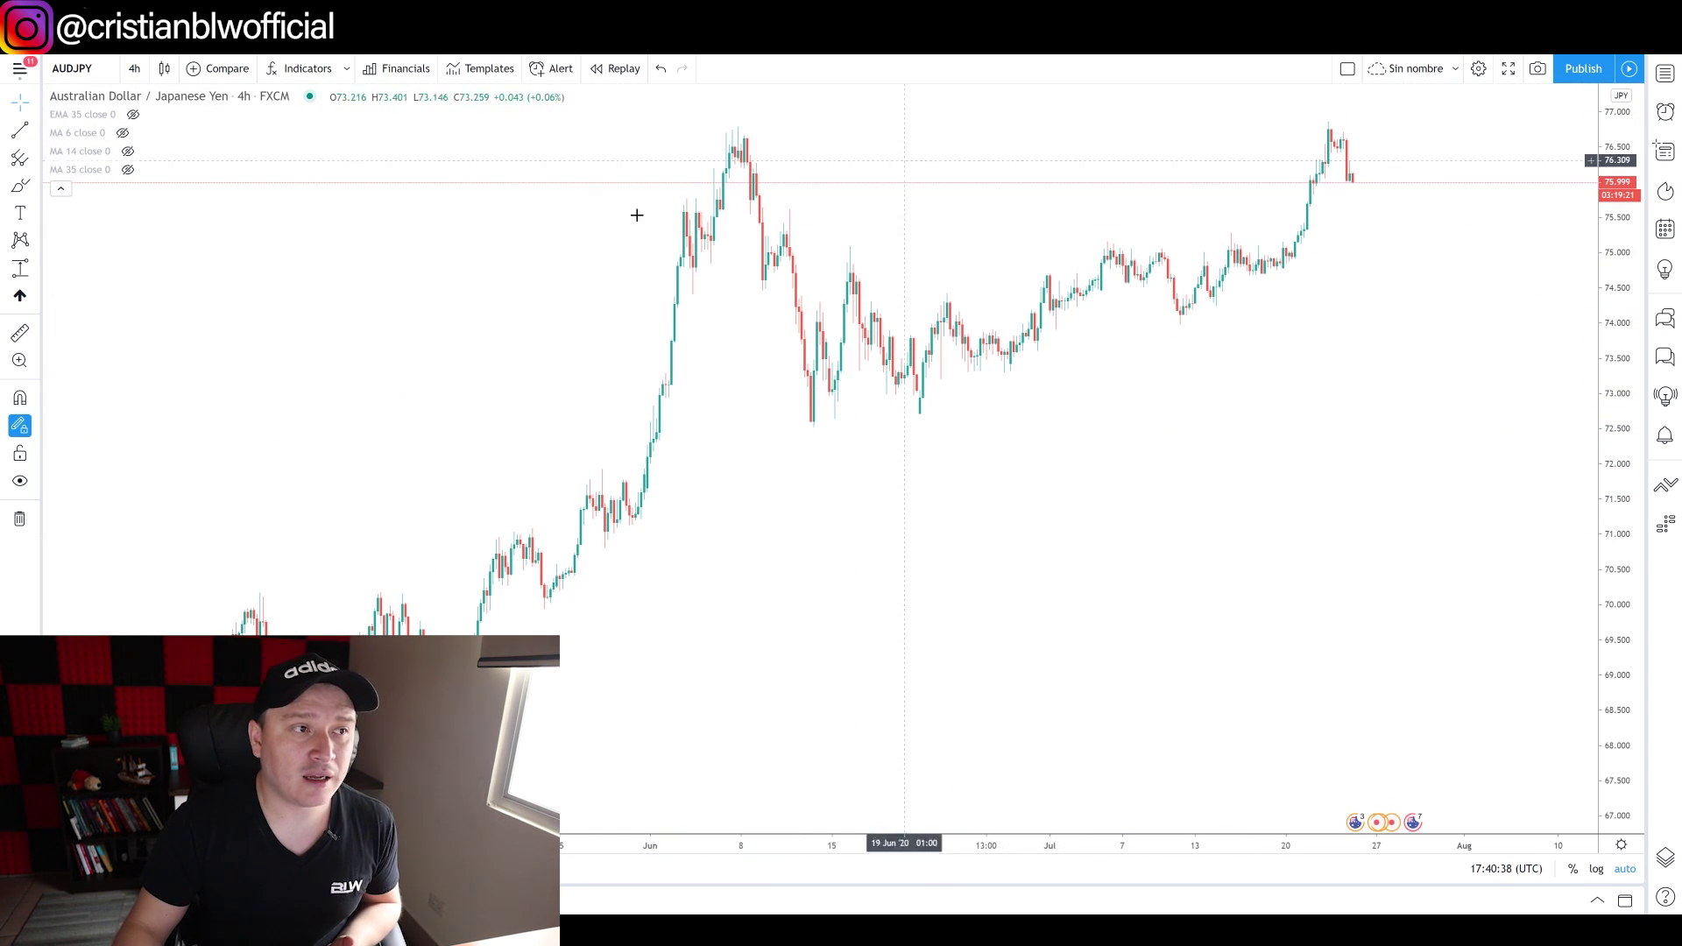
{"action": "left_click", "coordinate": [36, 273]}
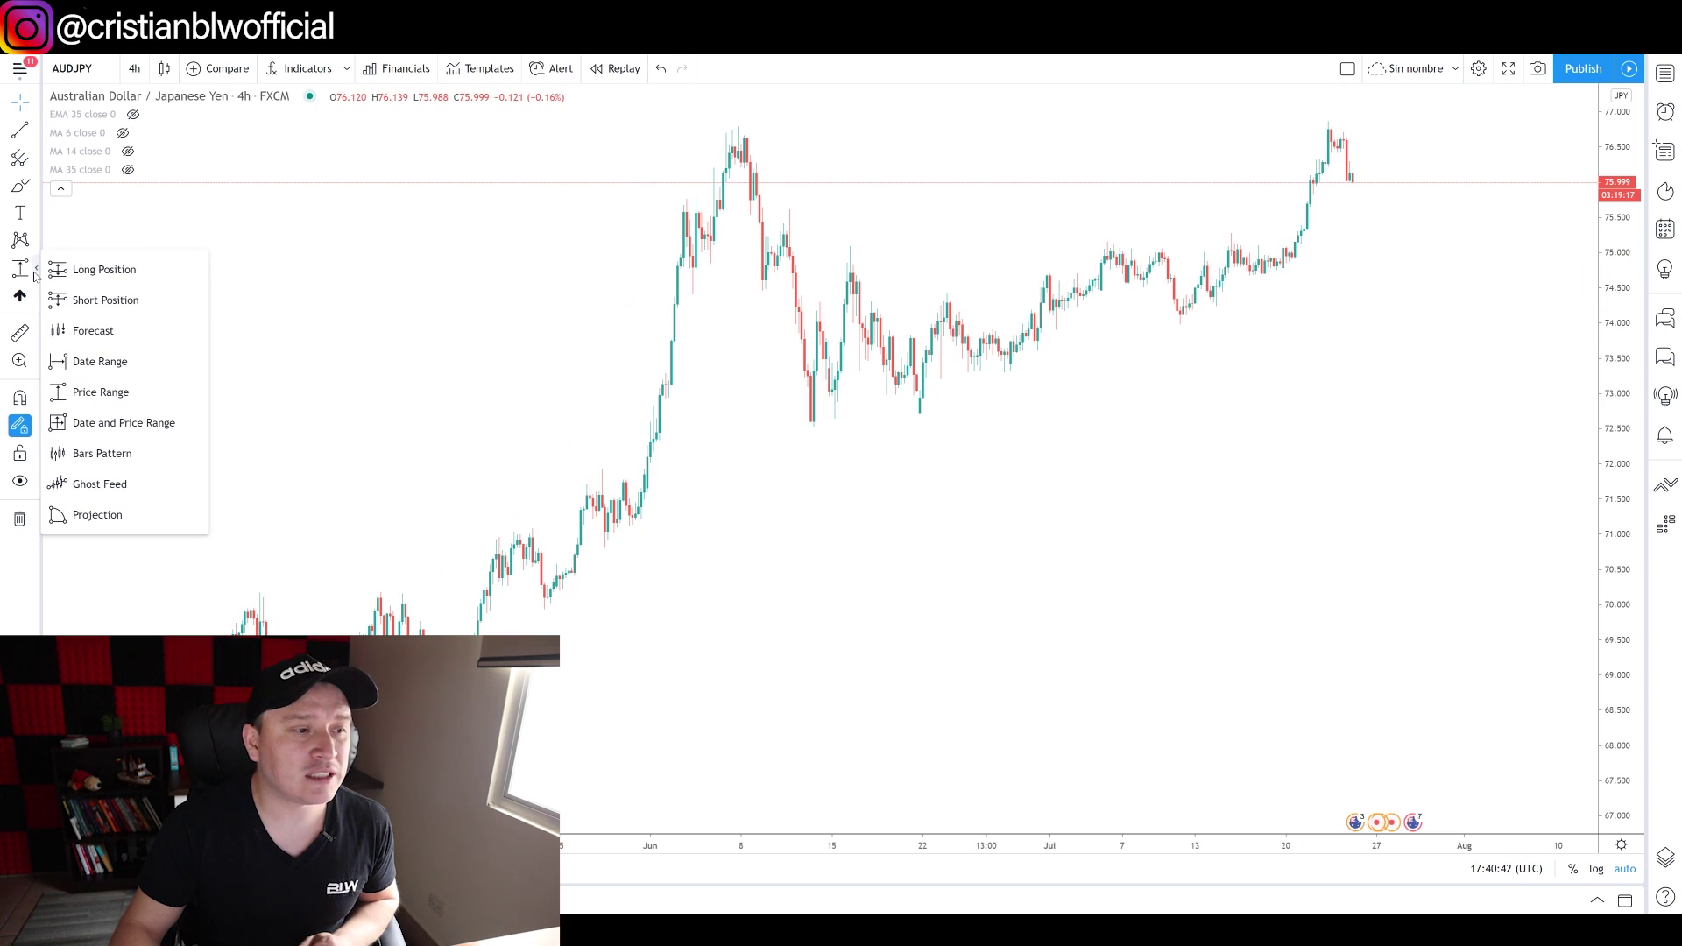
Step: Draw a price range from the early June high to the current price, fitting its corners to the zone
{"action": "left_click", "coordinate": [100, 392]}
{"action": "left_click", "coordinate": [699, 131]}
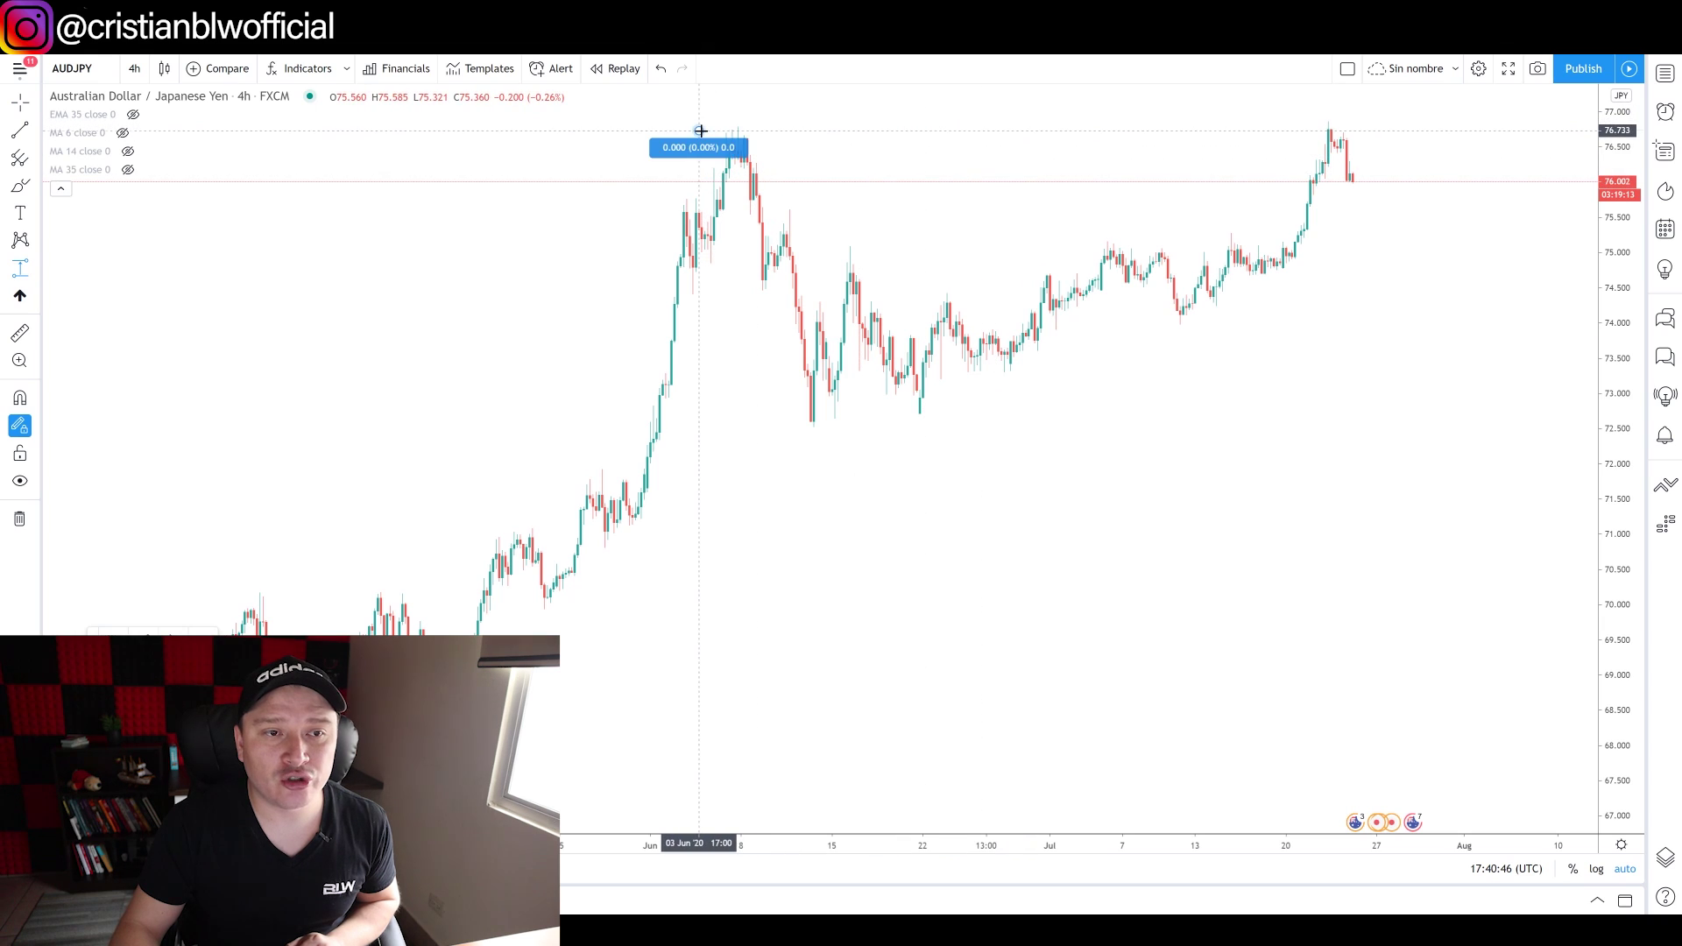
{"action": "left_click", "coordinate": [1427, 182]}
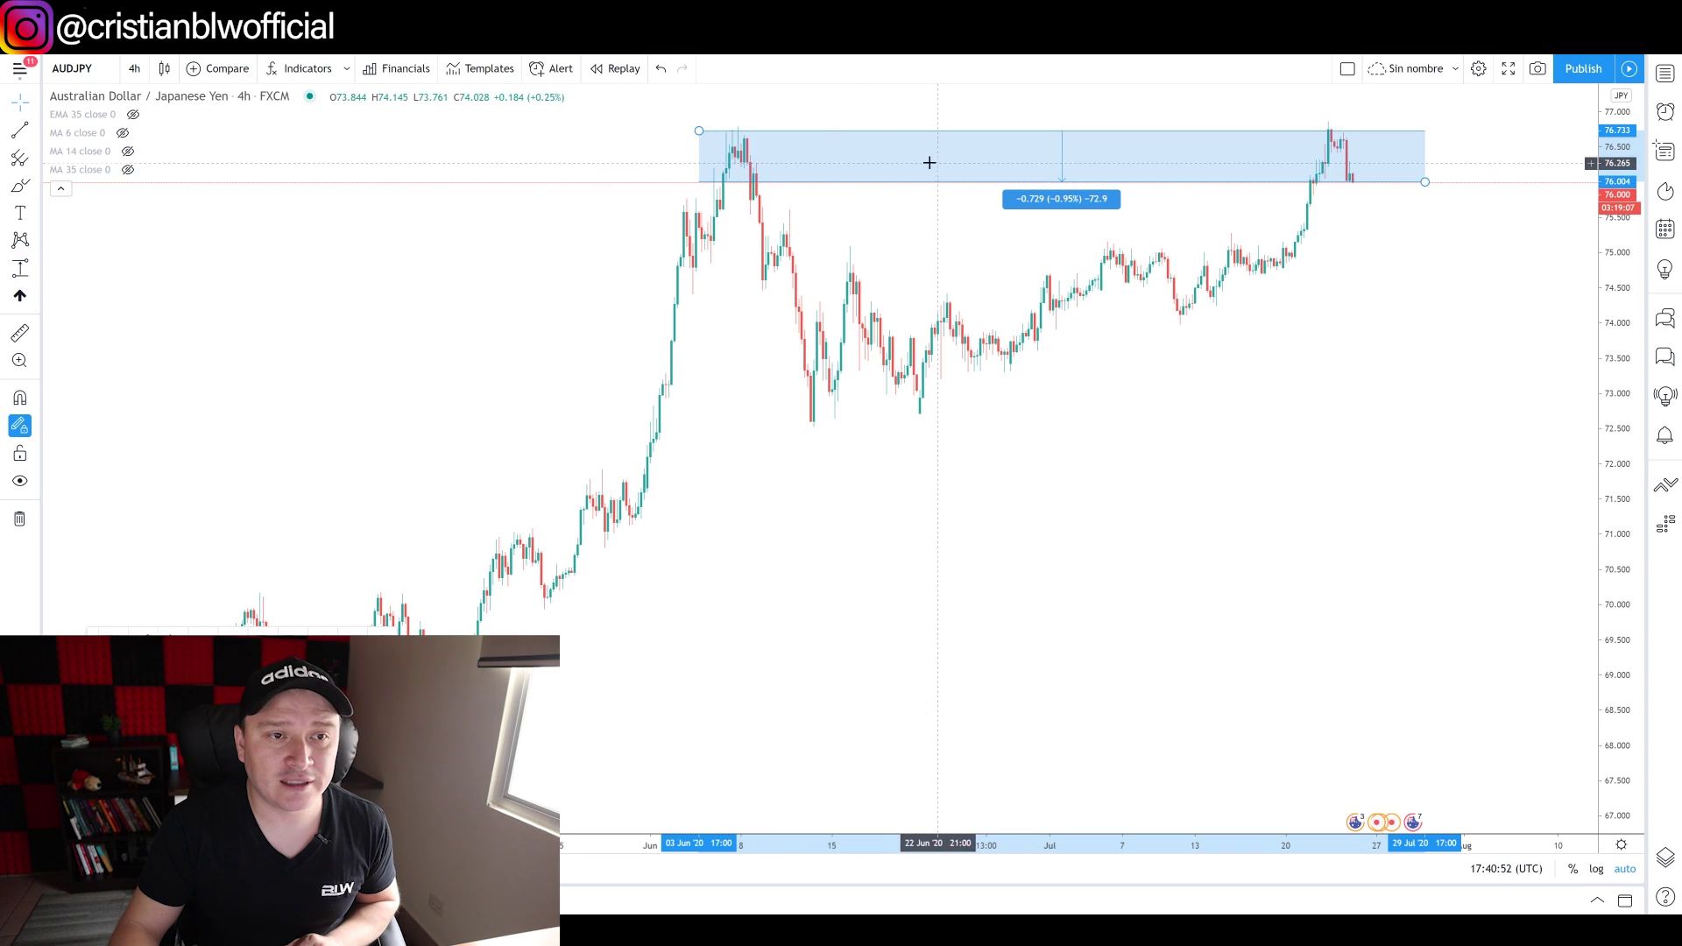
{"action": "left_click_drag", "start_coordinate": [700, 132], "coordinate": [690, 128]}
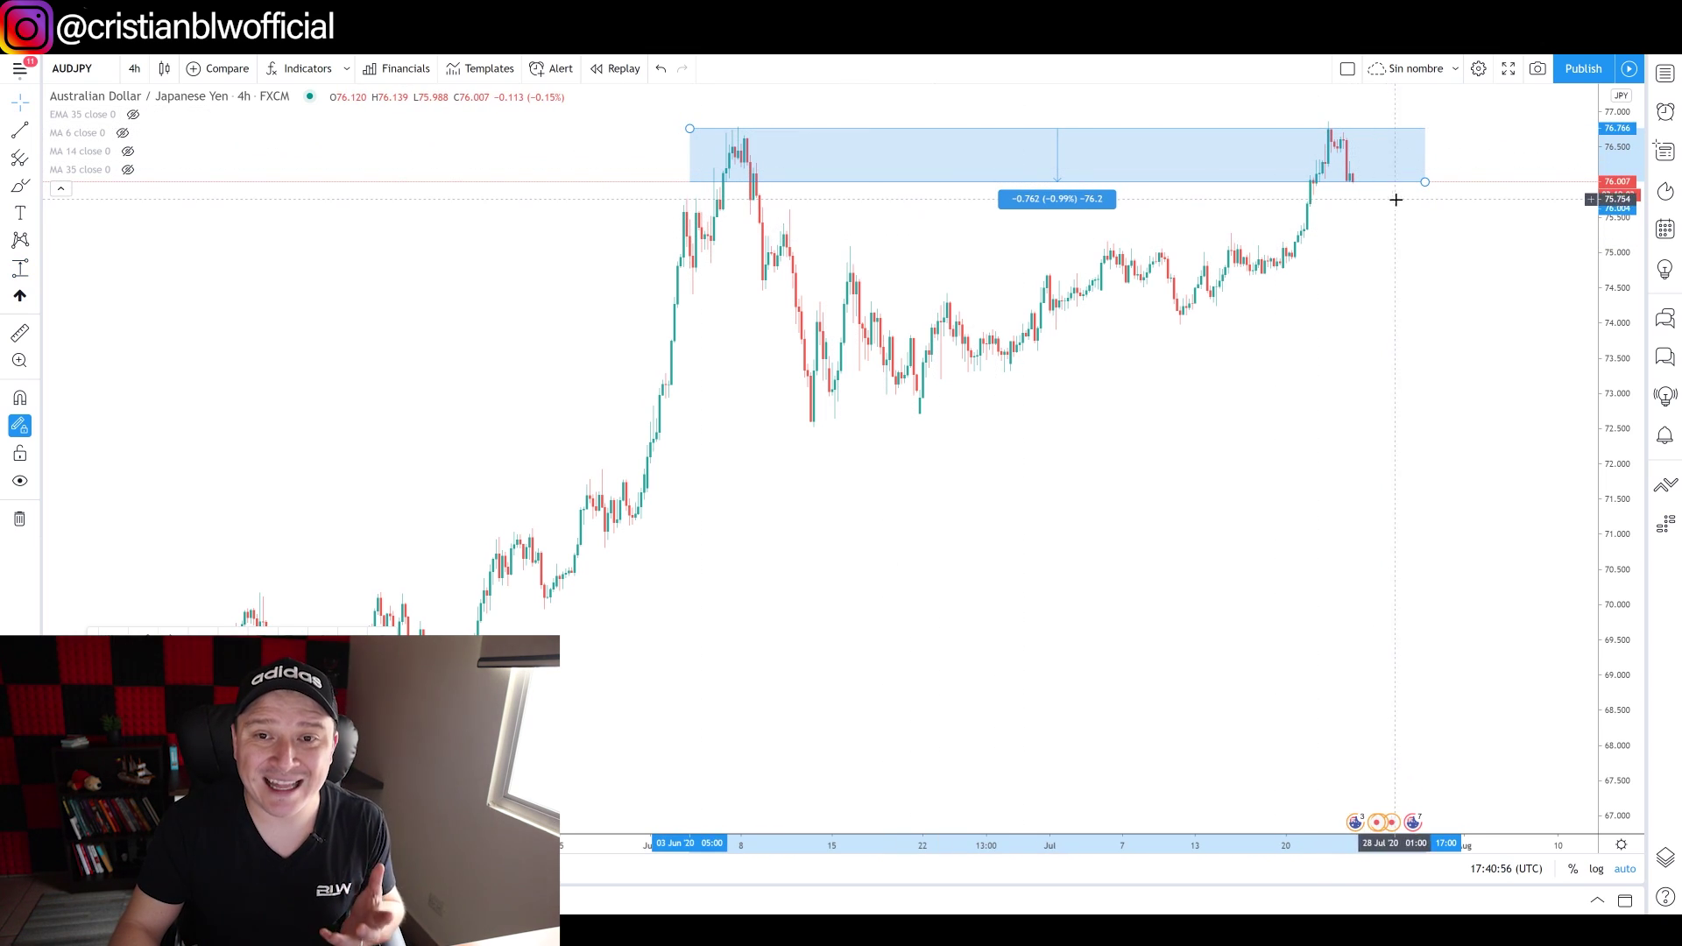
{"action": "left_click_drag", "start_coordinate": [1425, 184], "coordinate": [1429, 182]}
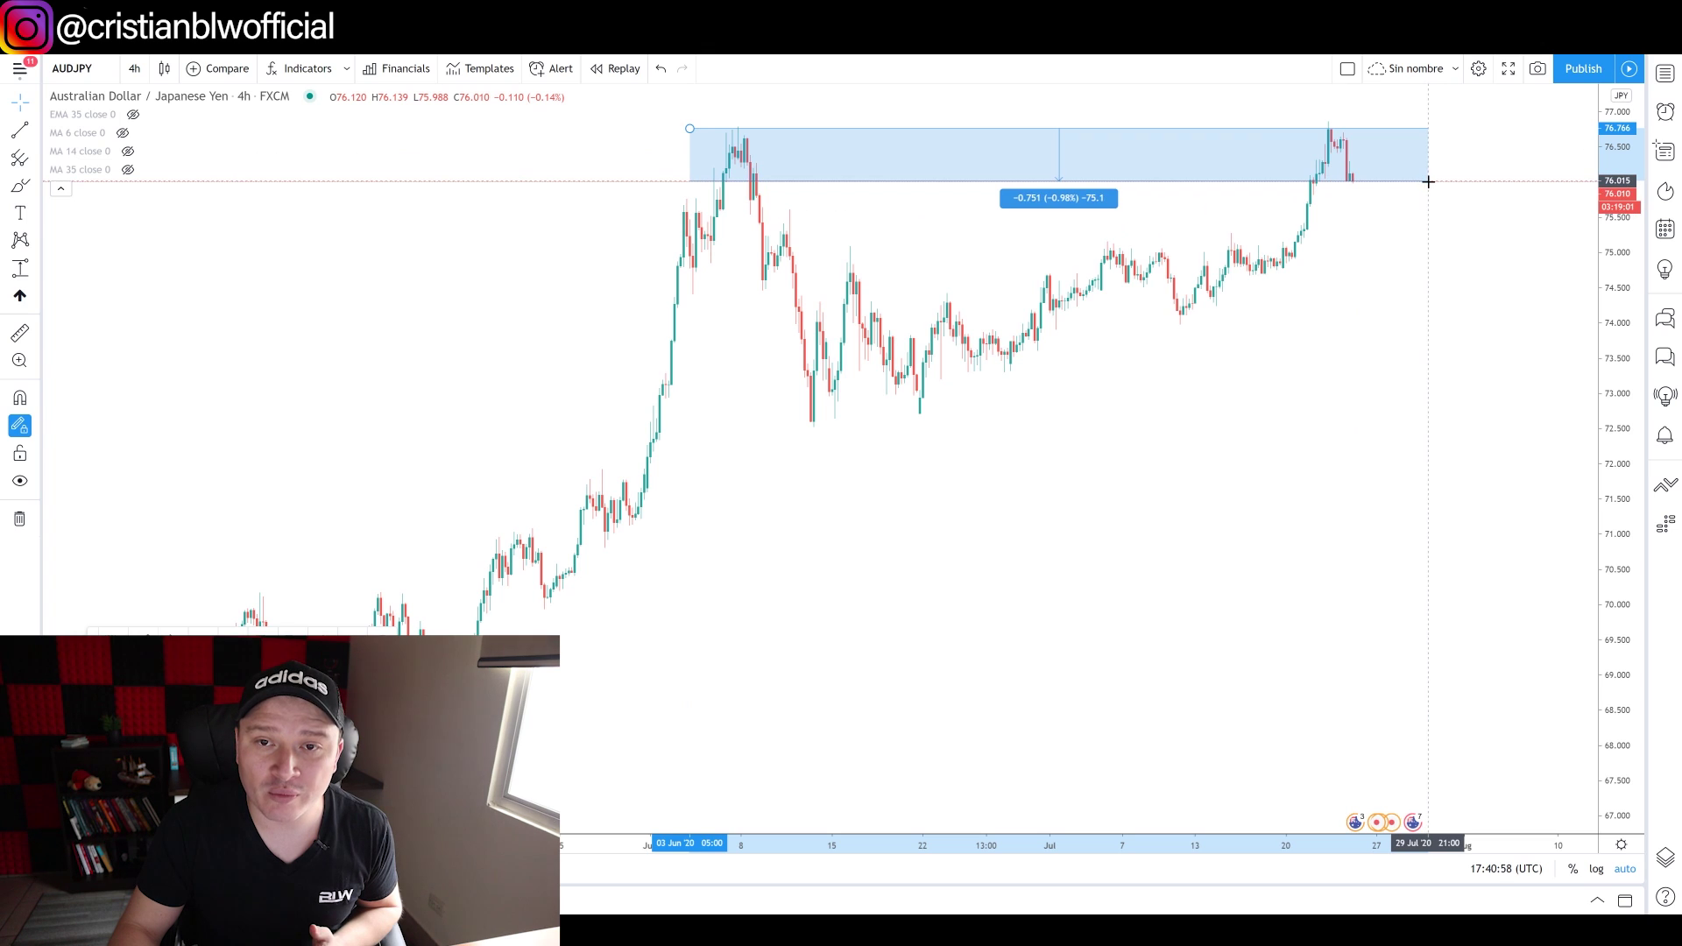
{"action": "scroll", "coordinate": [1297, 315], "scroll_direction": "up", "scroll_amount": 5}
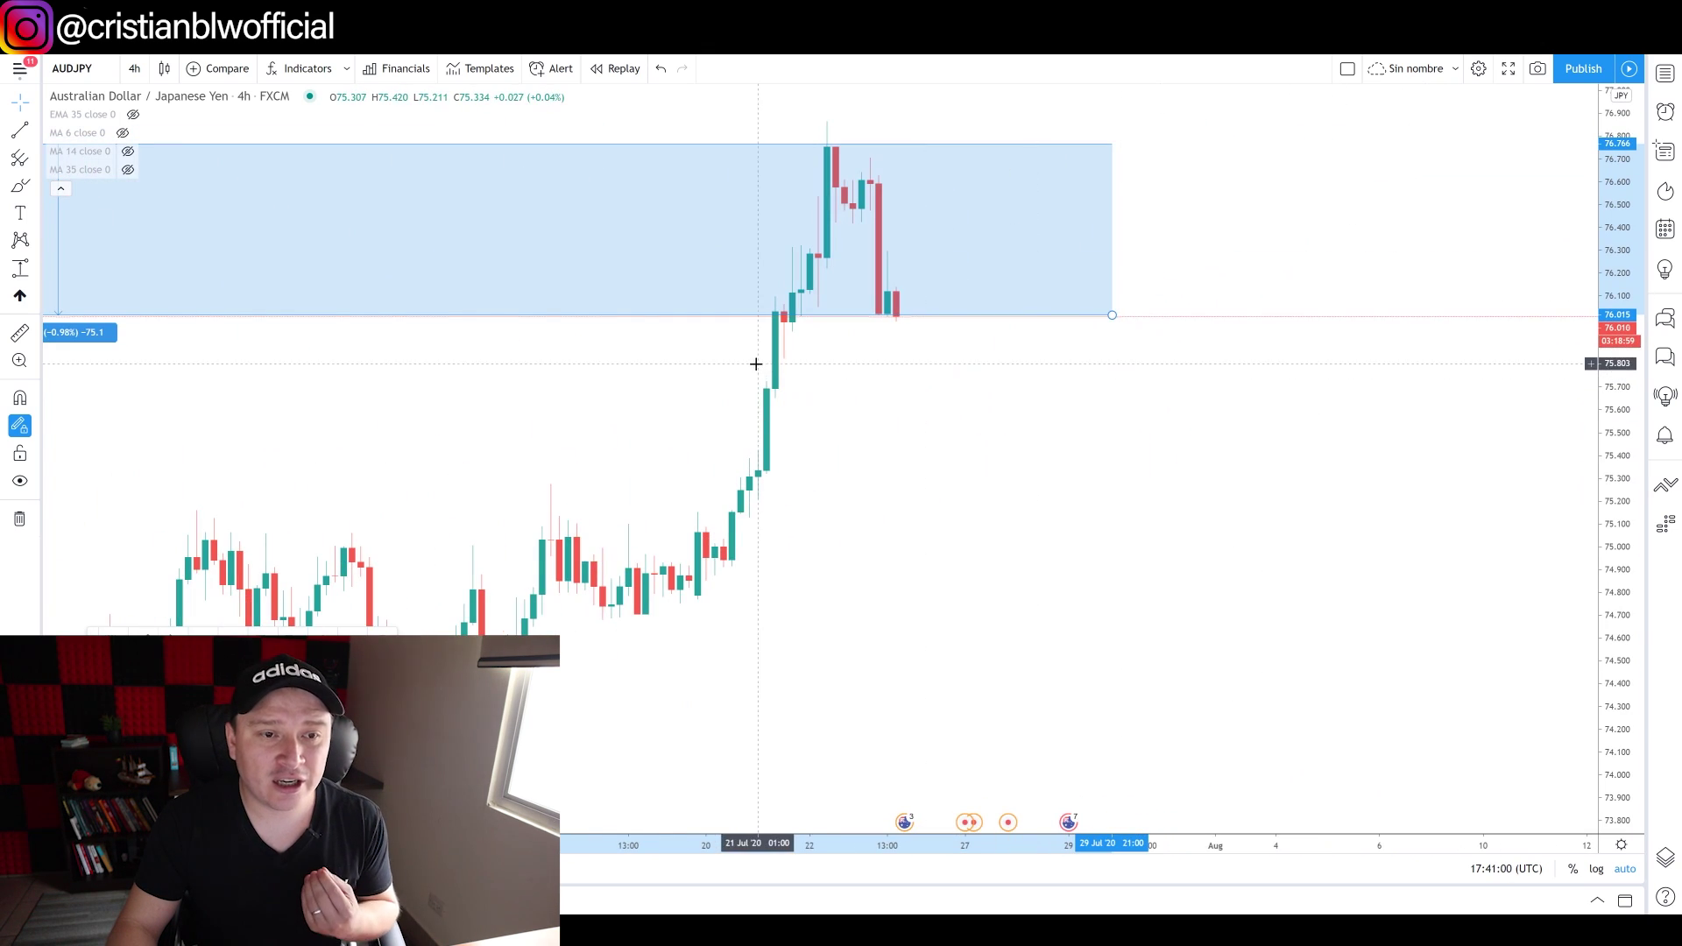
{"action": "left_click_drag", "start_coordinate": [1114, 317], "coordinate": [1103, 313]}
Step: Stretch the 76.0–76.7 range box back to the earlier highs and review past price history
{"action": "scroll", "coordinate": [916, 451], "scroll_direction": "down", "scroll_amount": 3}
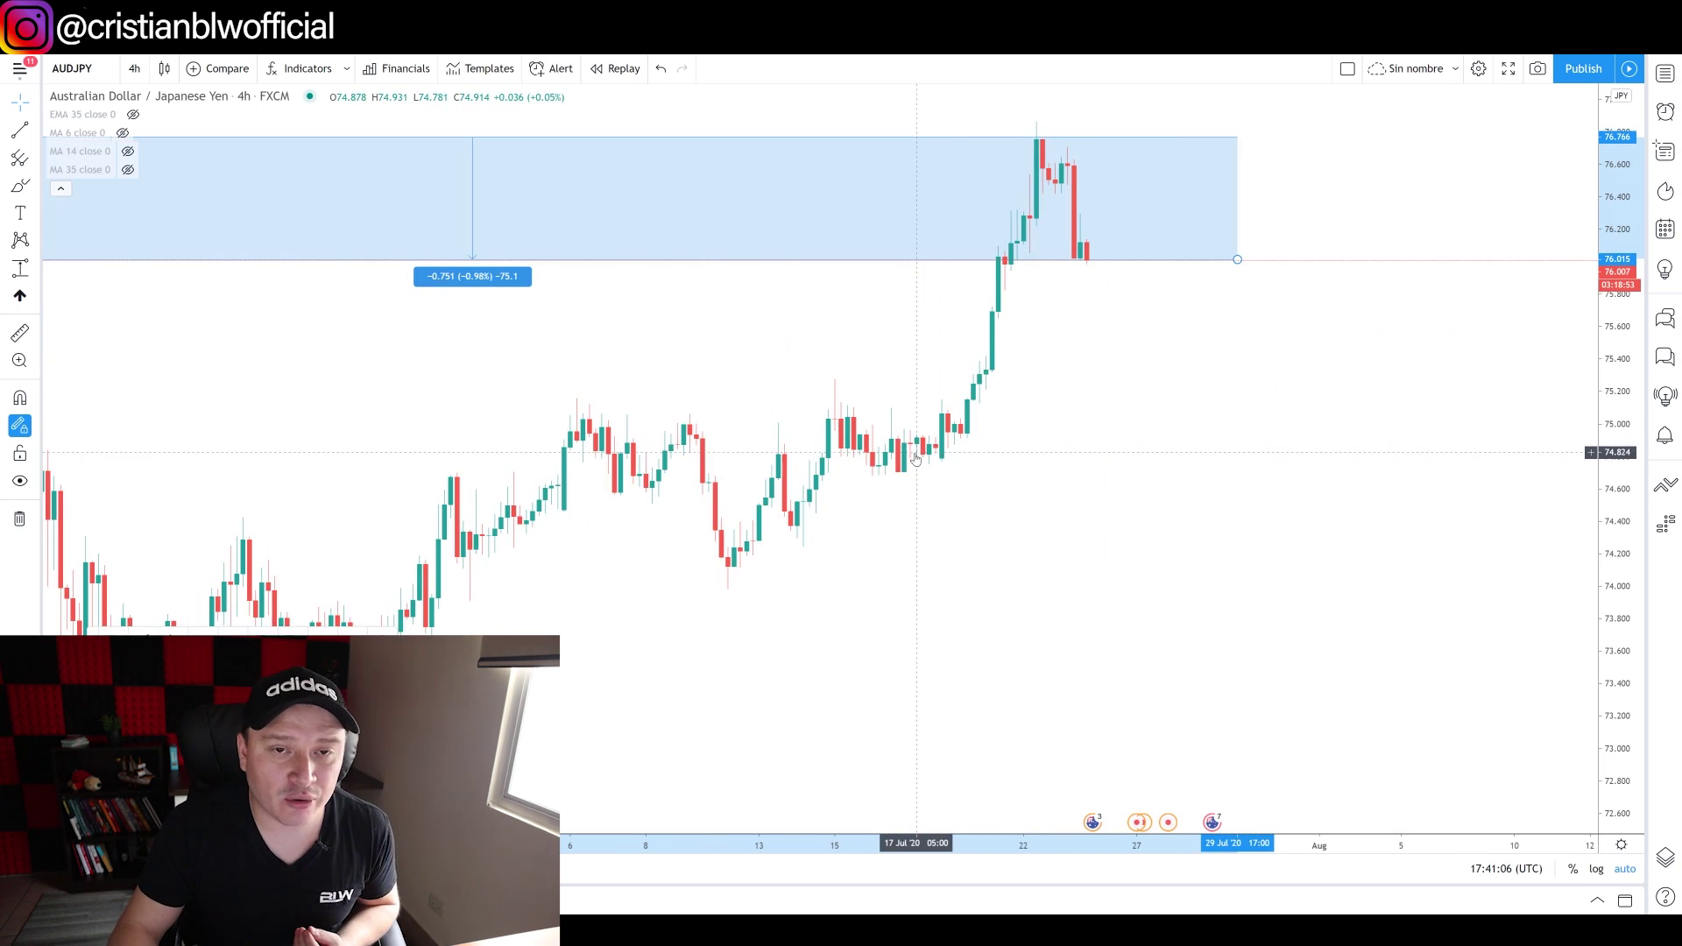
{"action": "scroll", "coordinate": [876, 445], "scroll_direction": "down", "scroll_amount": 5}
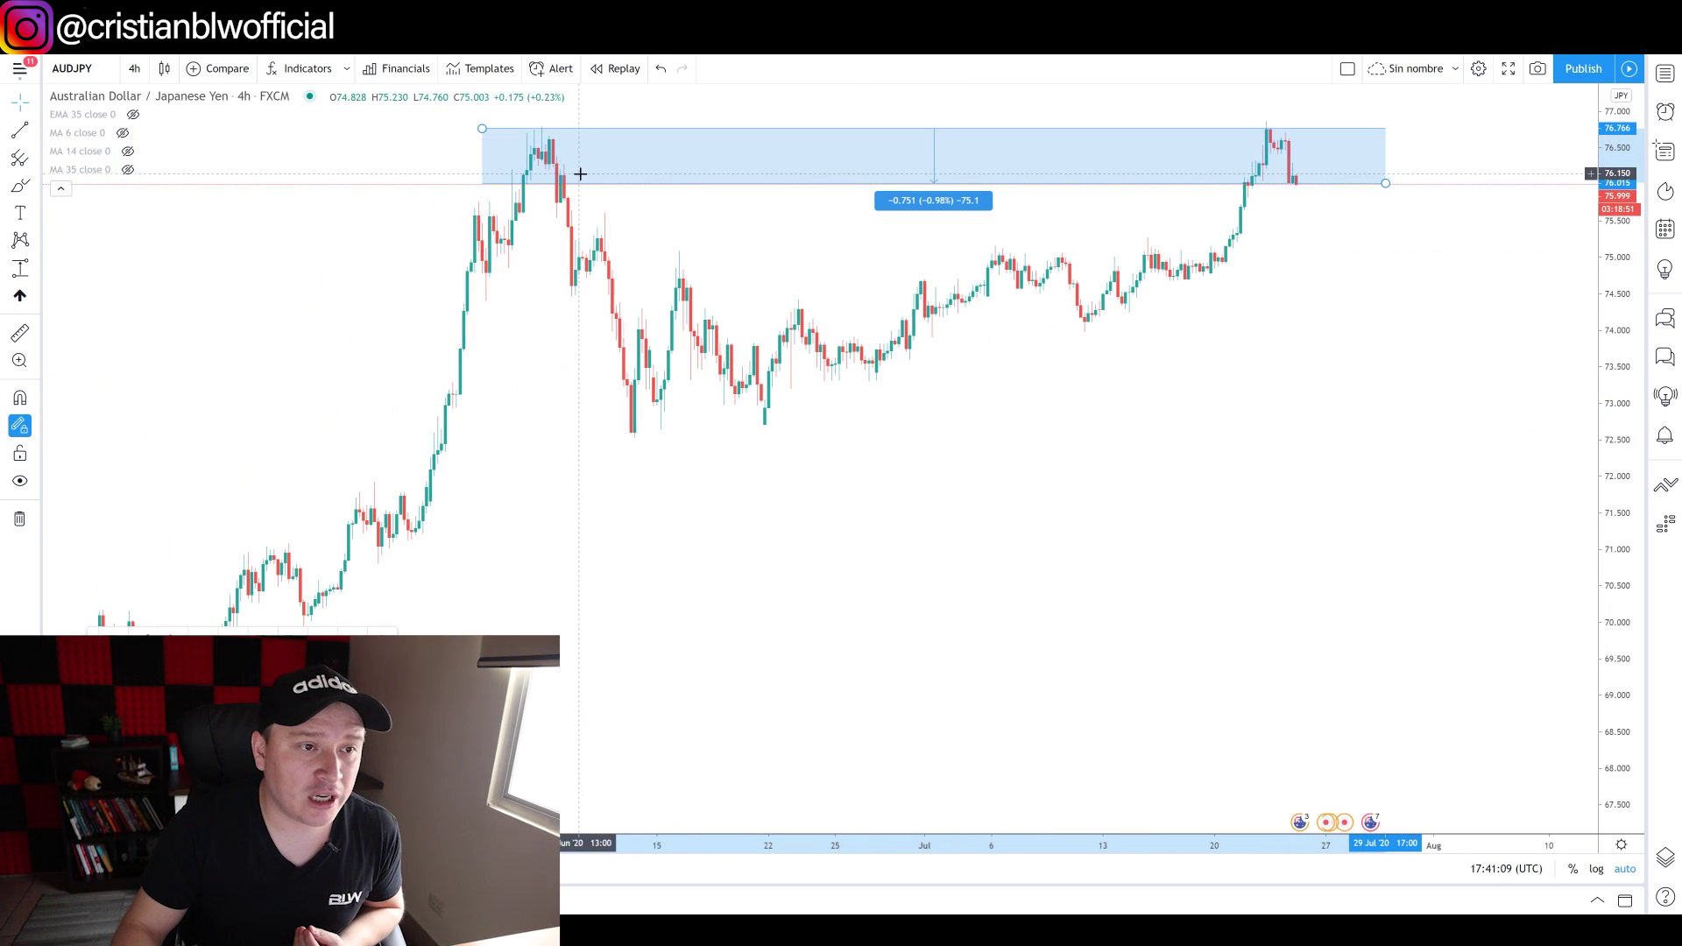
{"action": "scroll", "coordinate": [769, 443], "scroll_direction": "down", "scroll_amount": 5}
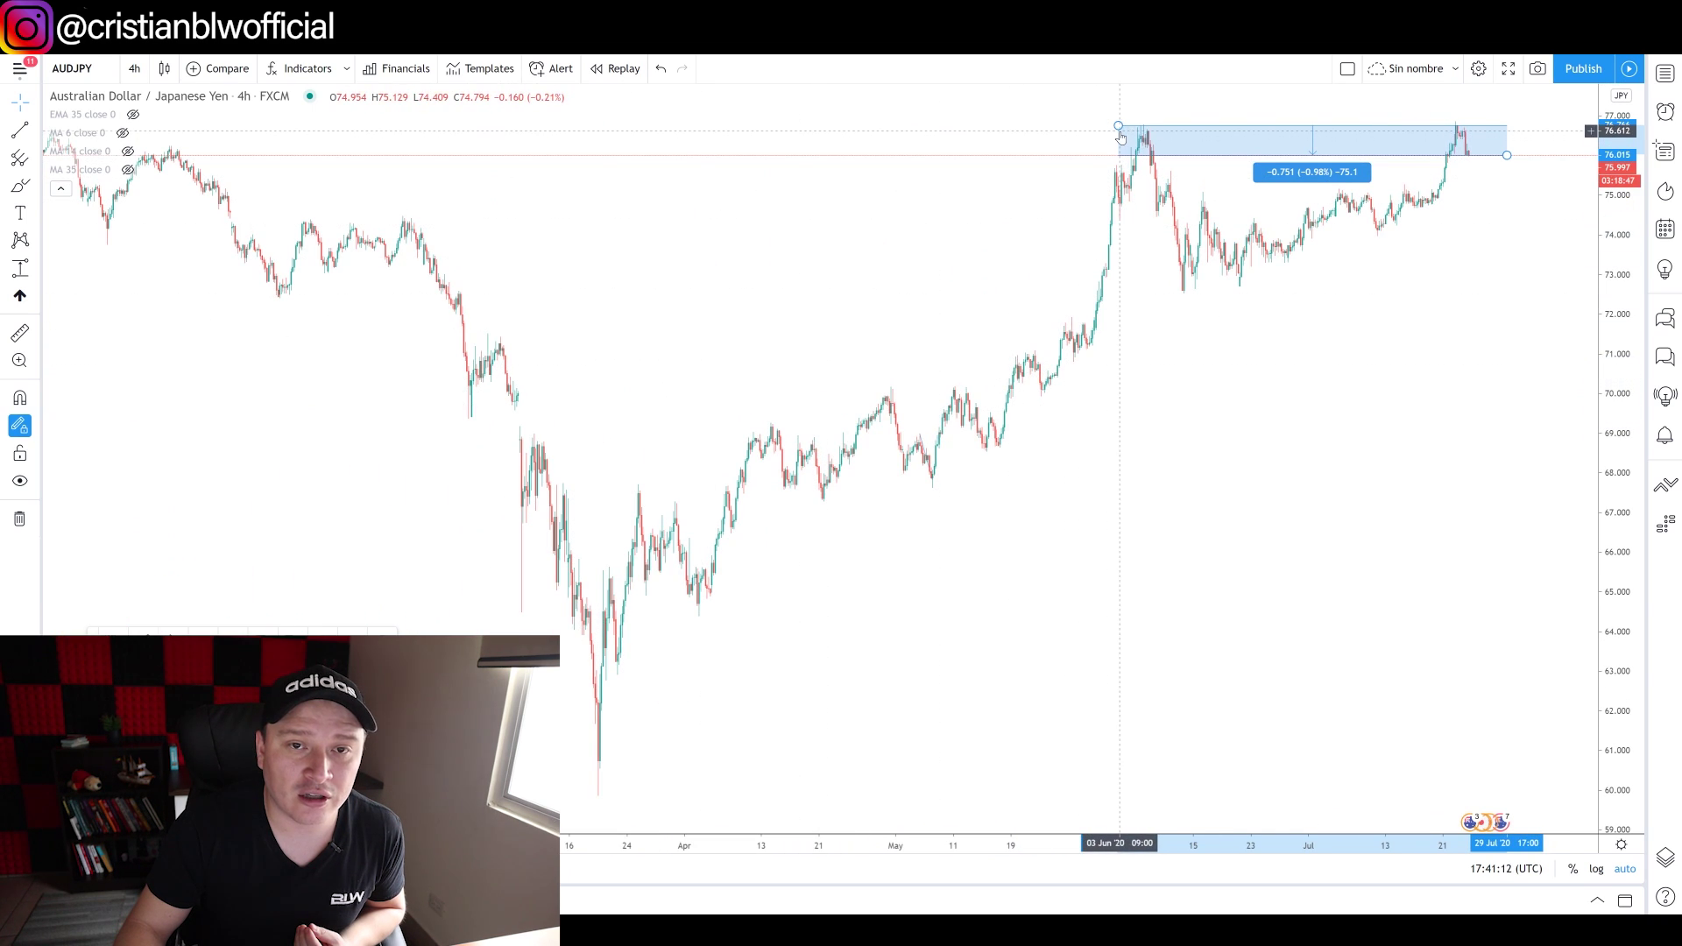
{"action": "left_click_drag", "start_coordinate": [1119, 128], "coordinate": [86, 130]}
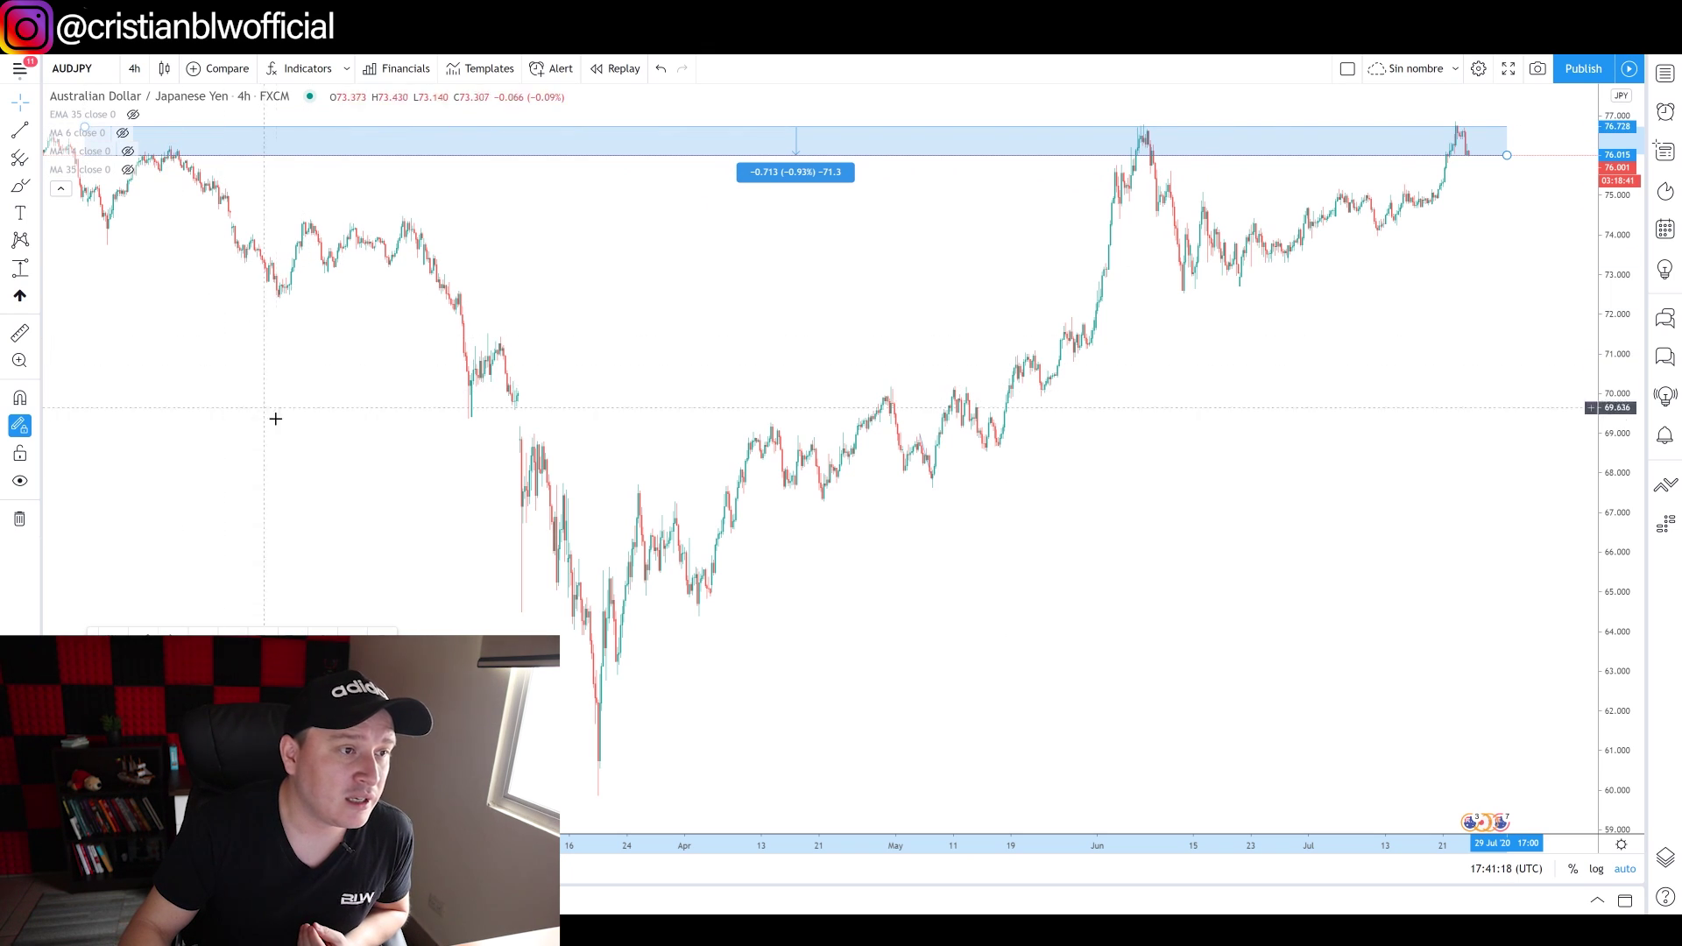
{"action": "scroll", "coordinate": [391, 443], "scroll_direction": "up", "scroll_amount": 5}
{"action": "scroll", "coordinate": [259, 391], "scroll_direction": "left", "scroll_amount": 8}
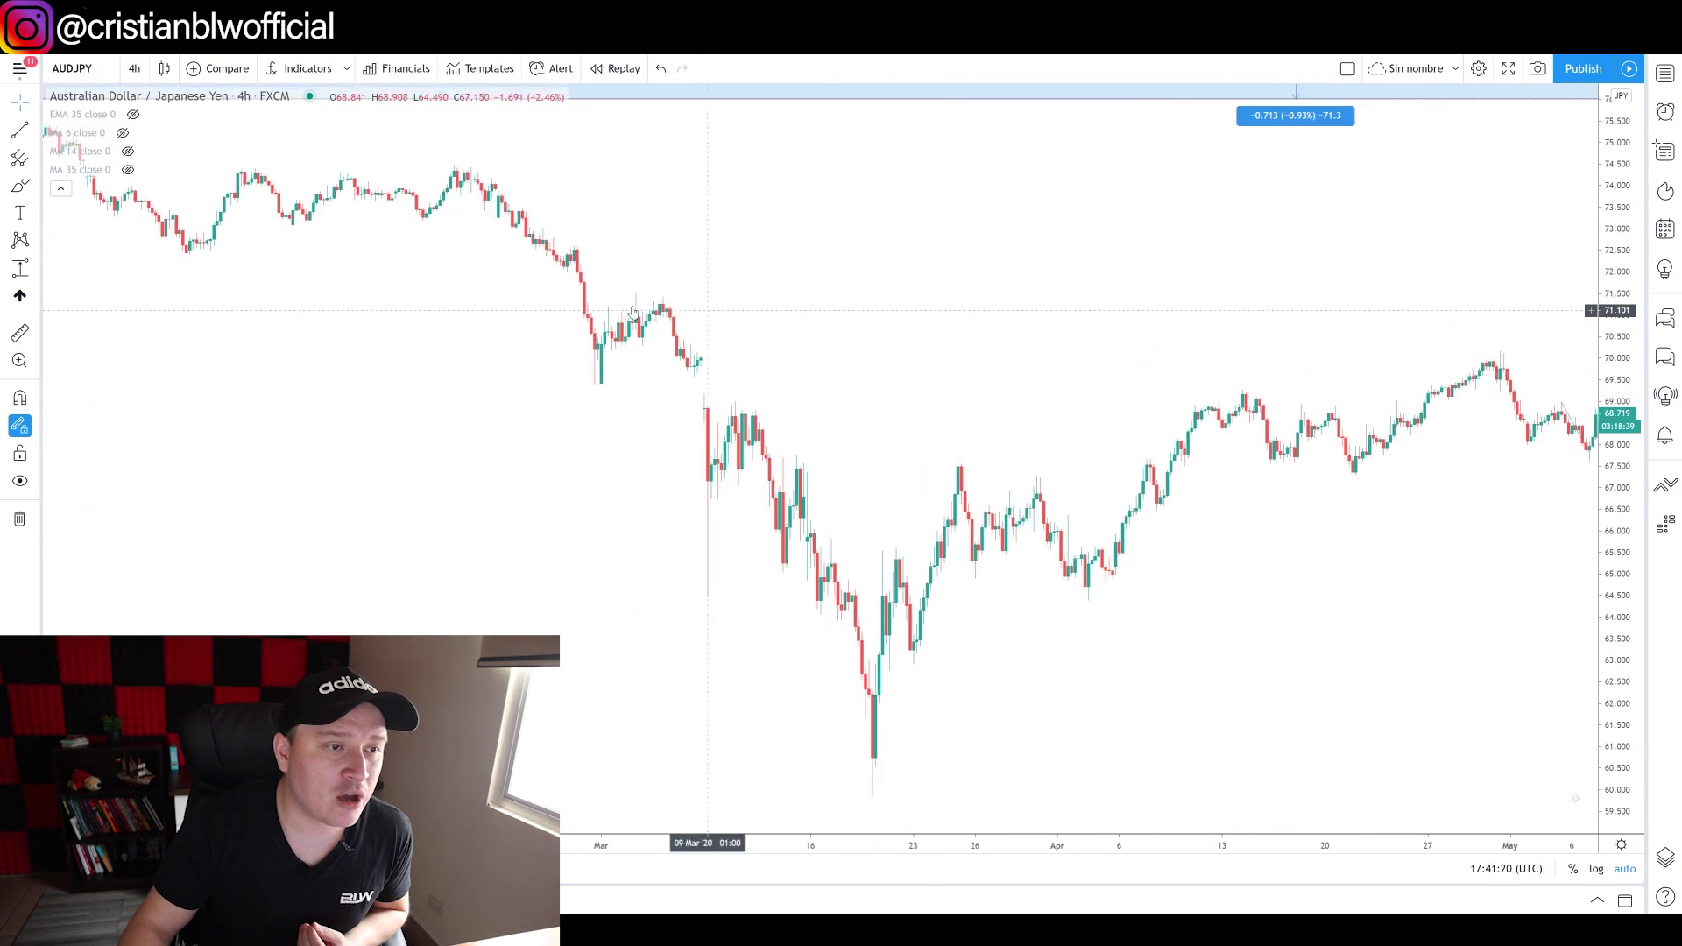
{"action": "left_click_drag", "start_coordinate": [369, 399], "coordinate": [636, 403]}
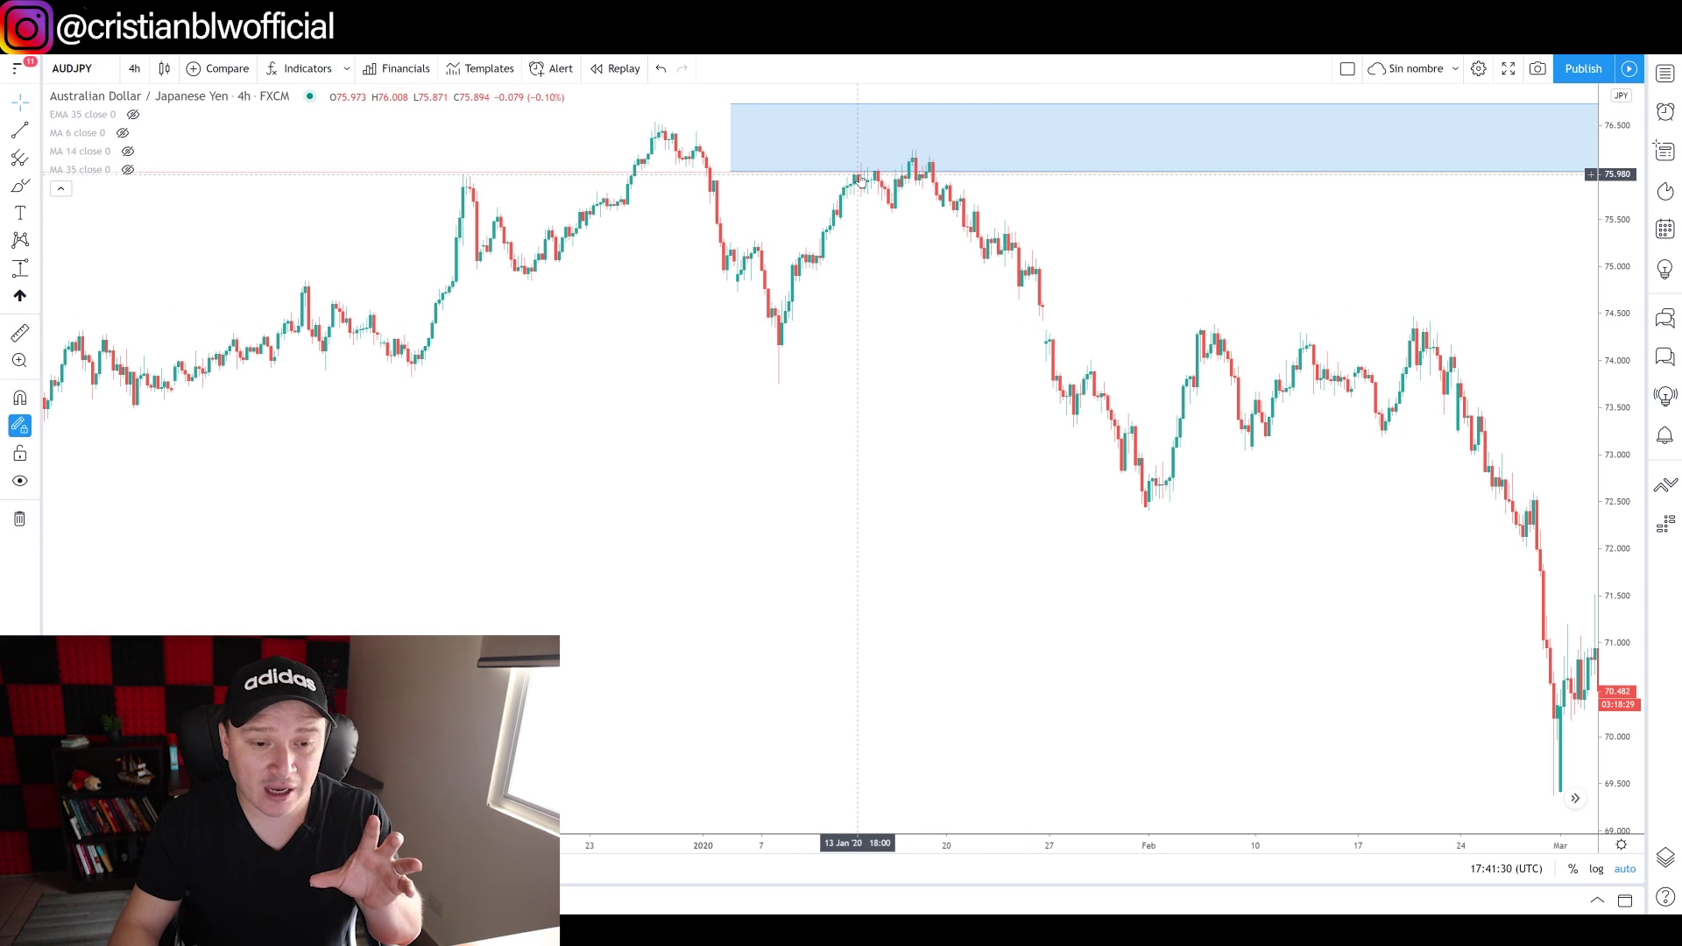
{"action": "scroll", "coordinate": [920, 304], "scroll_direction": "down", "scroll_amount": 5}
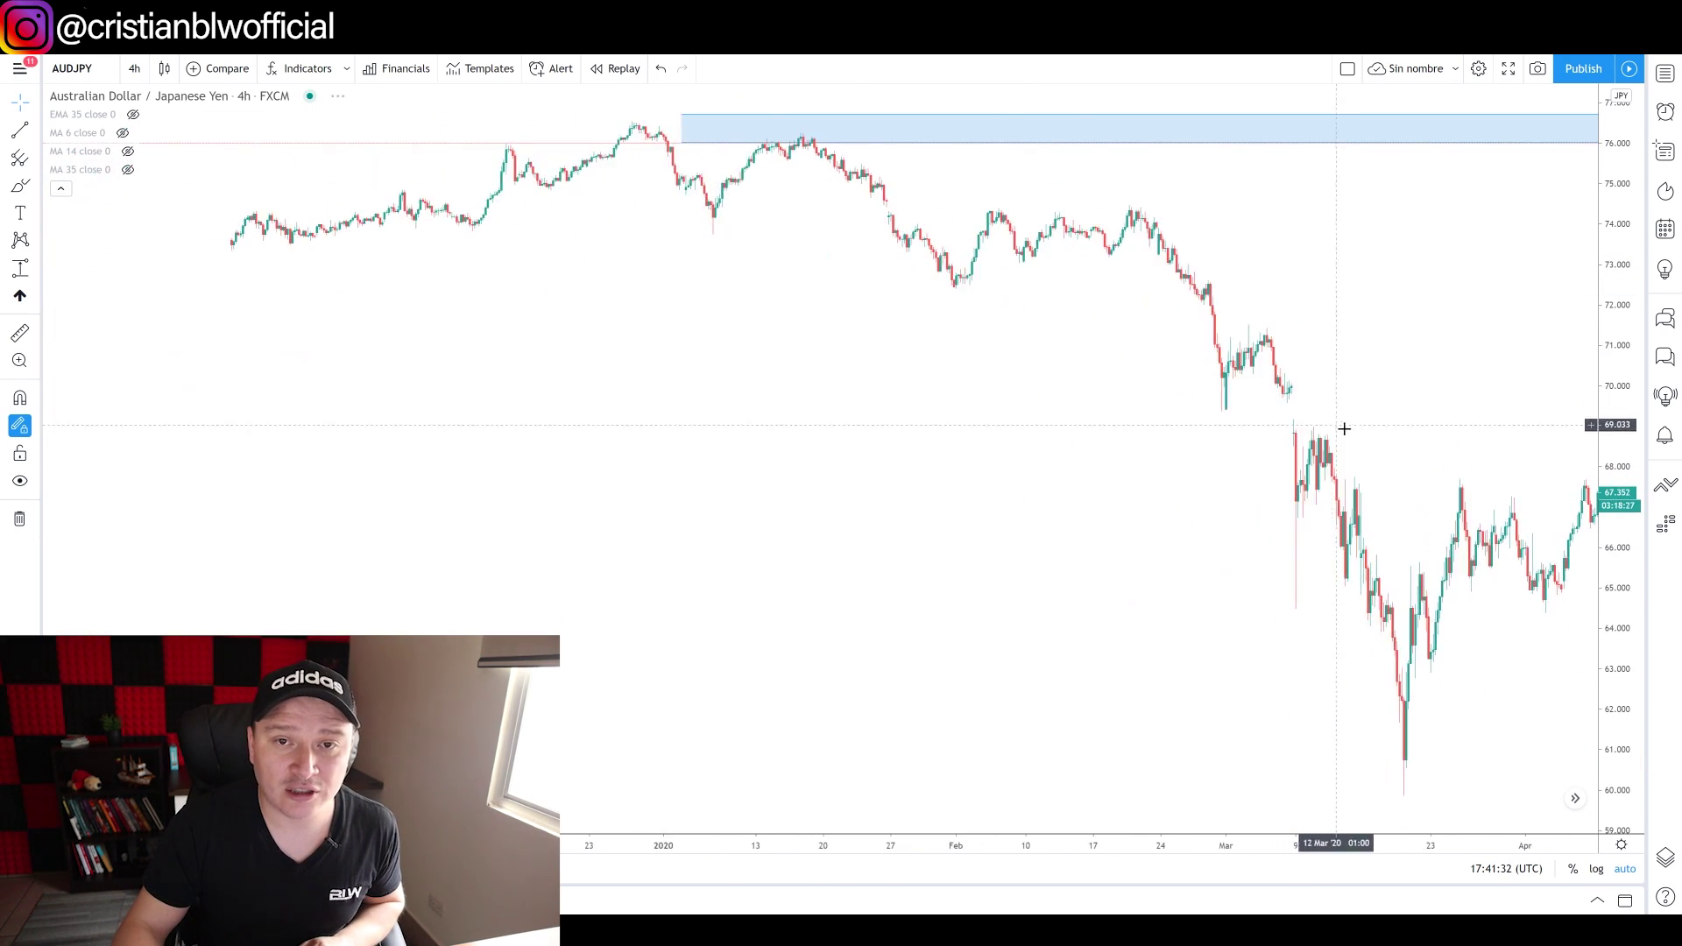
{"action": "scroll", "coordinate": [1340, 453], "scroll_direction": "right", "scroll_amount": 10}
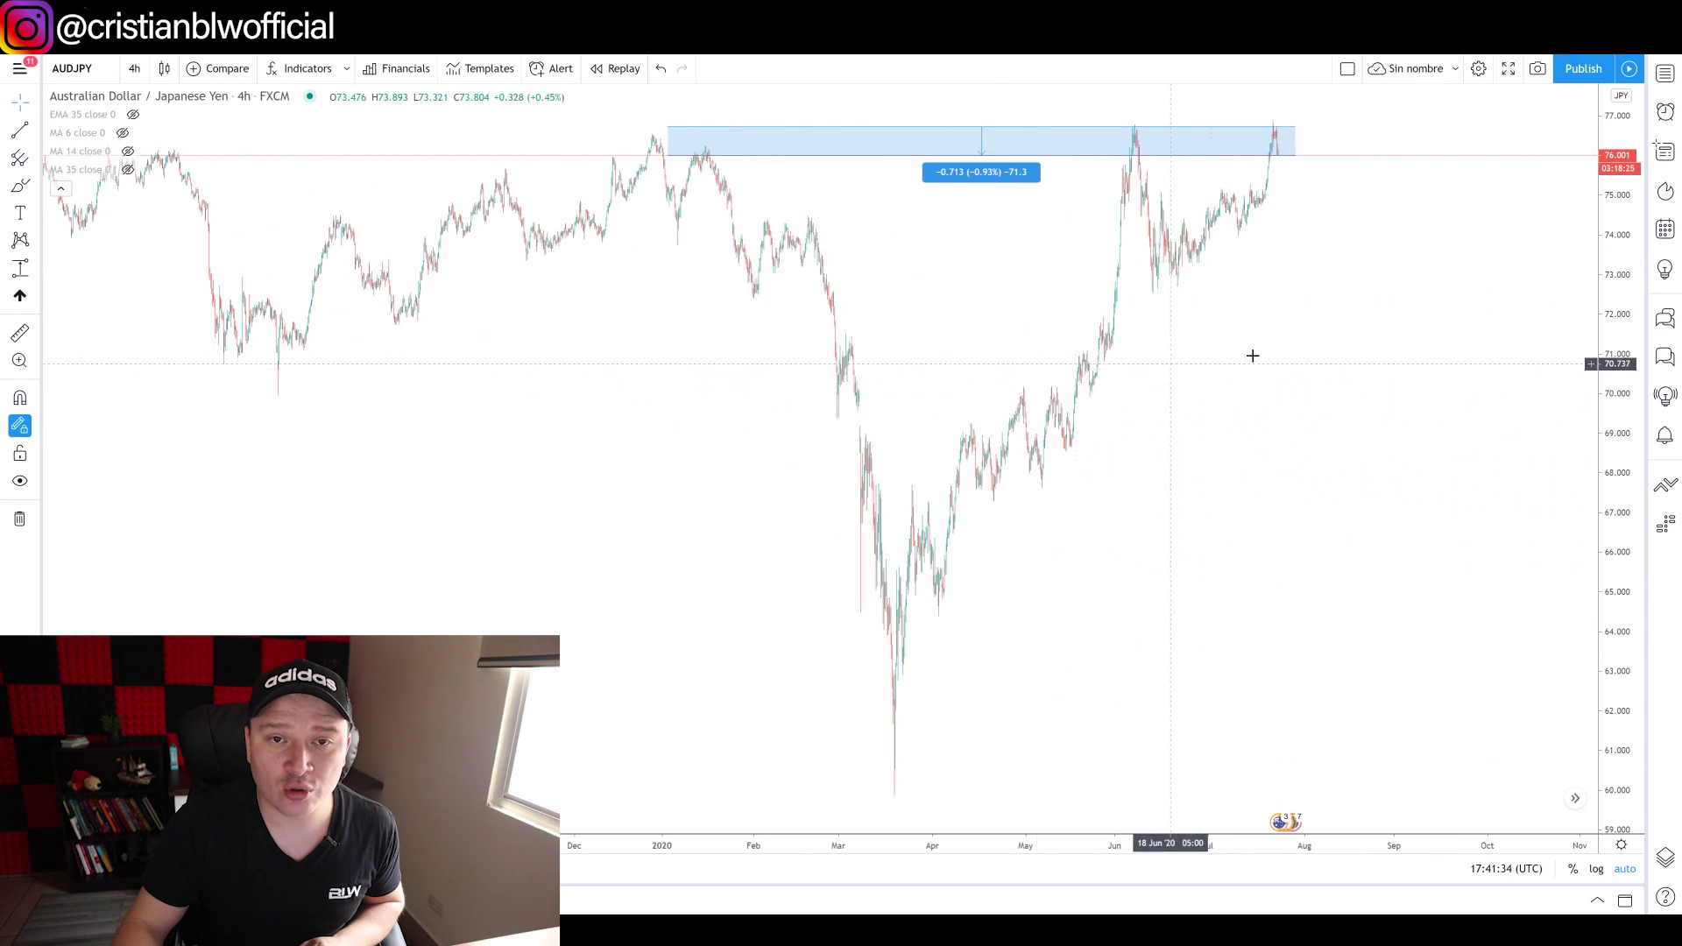
{"action": "scroll", "coordinate": [867, 214], "scroll_direction": "up", "scroll_amount": 5}
{"action": "scroll", "coordinate": [1186, 391], "scroll_direction": "down", "scroll_amount": 2}
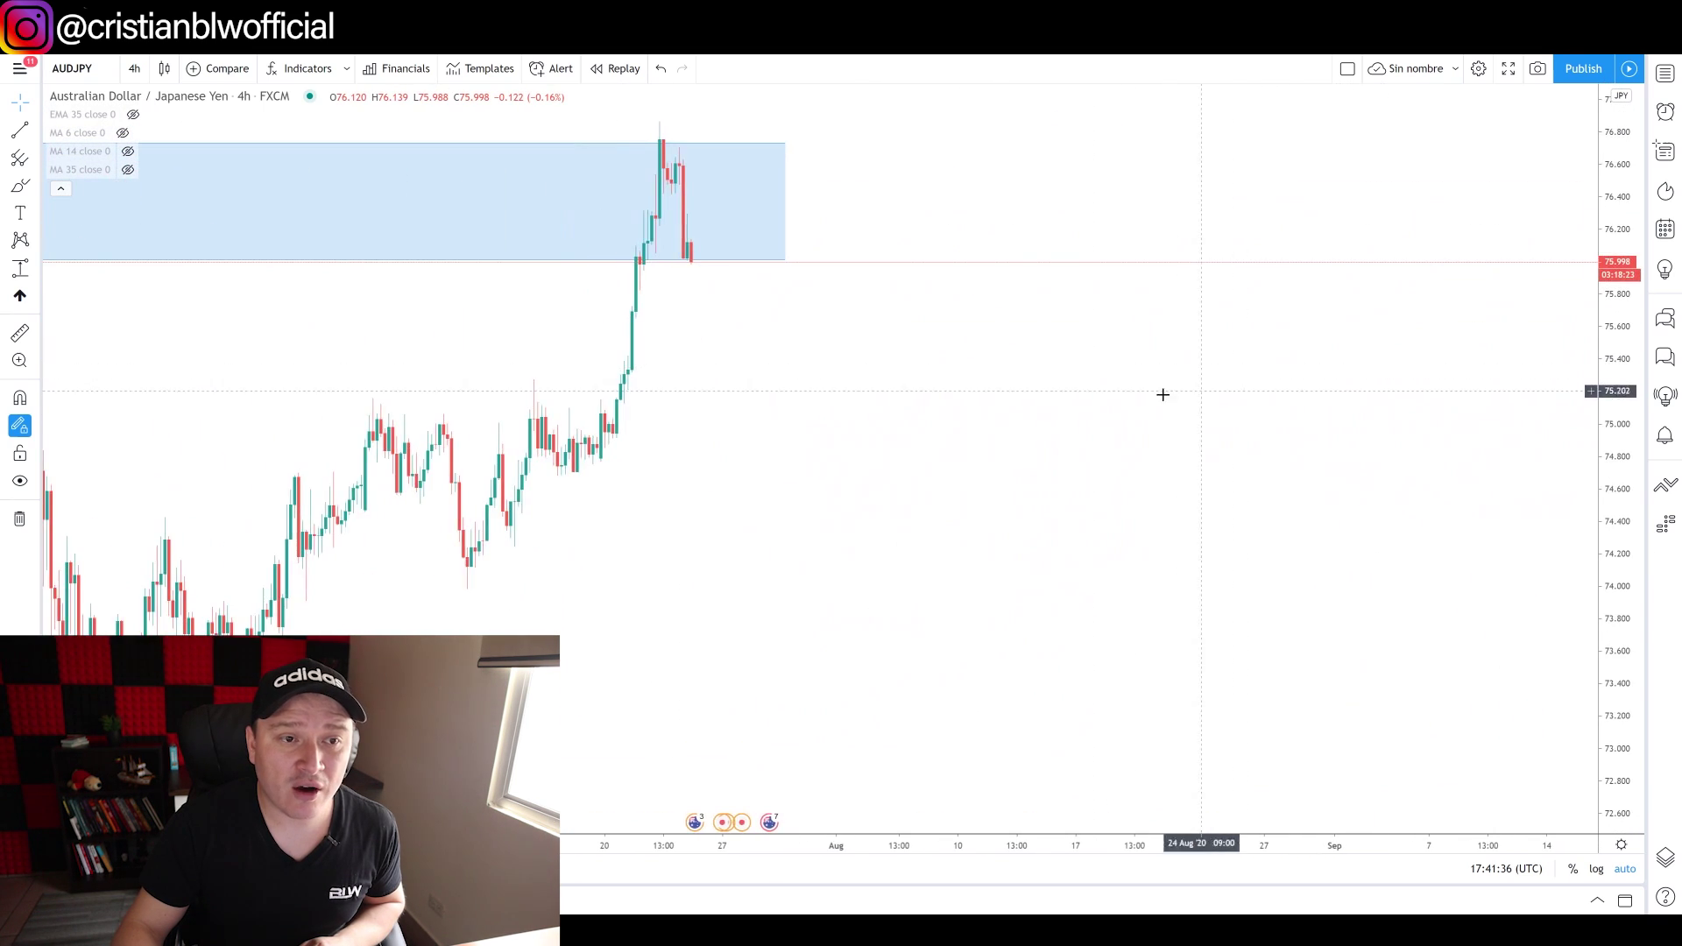
{"action": "scroll", "coordinate": [1085, 386], "scroll_direction": "down", "scroll_amount": 2}
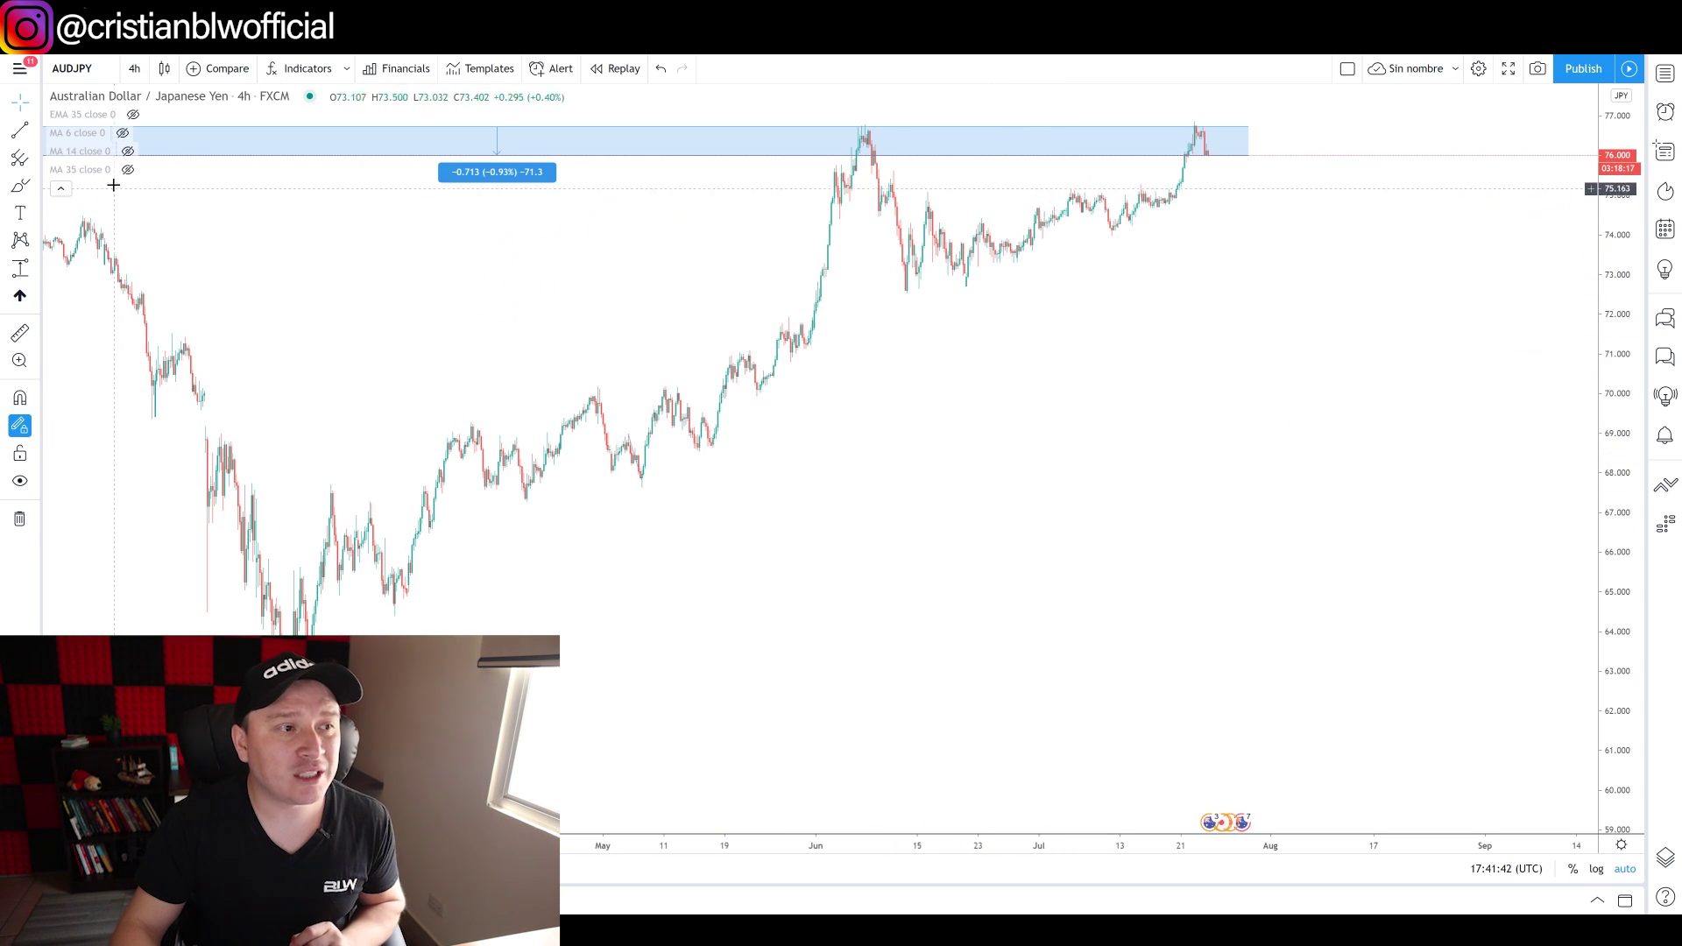
Step: Confirm the MA 35 style settings and unhide the 35-period moving average line
{"action": "left_click", "coordinate": [148, 170]}
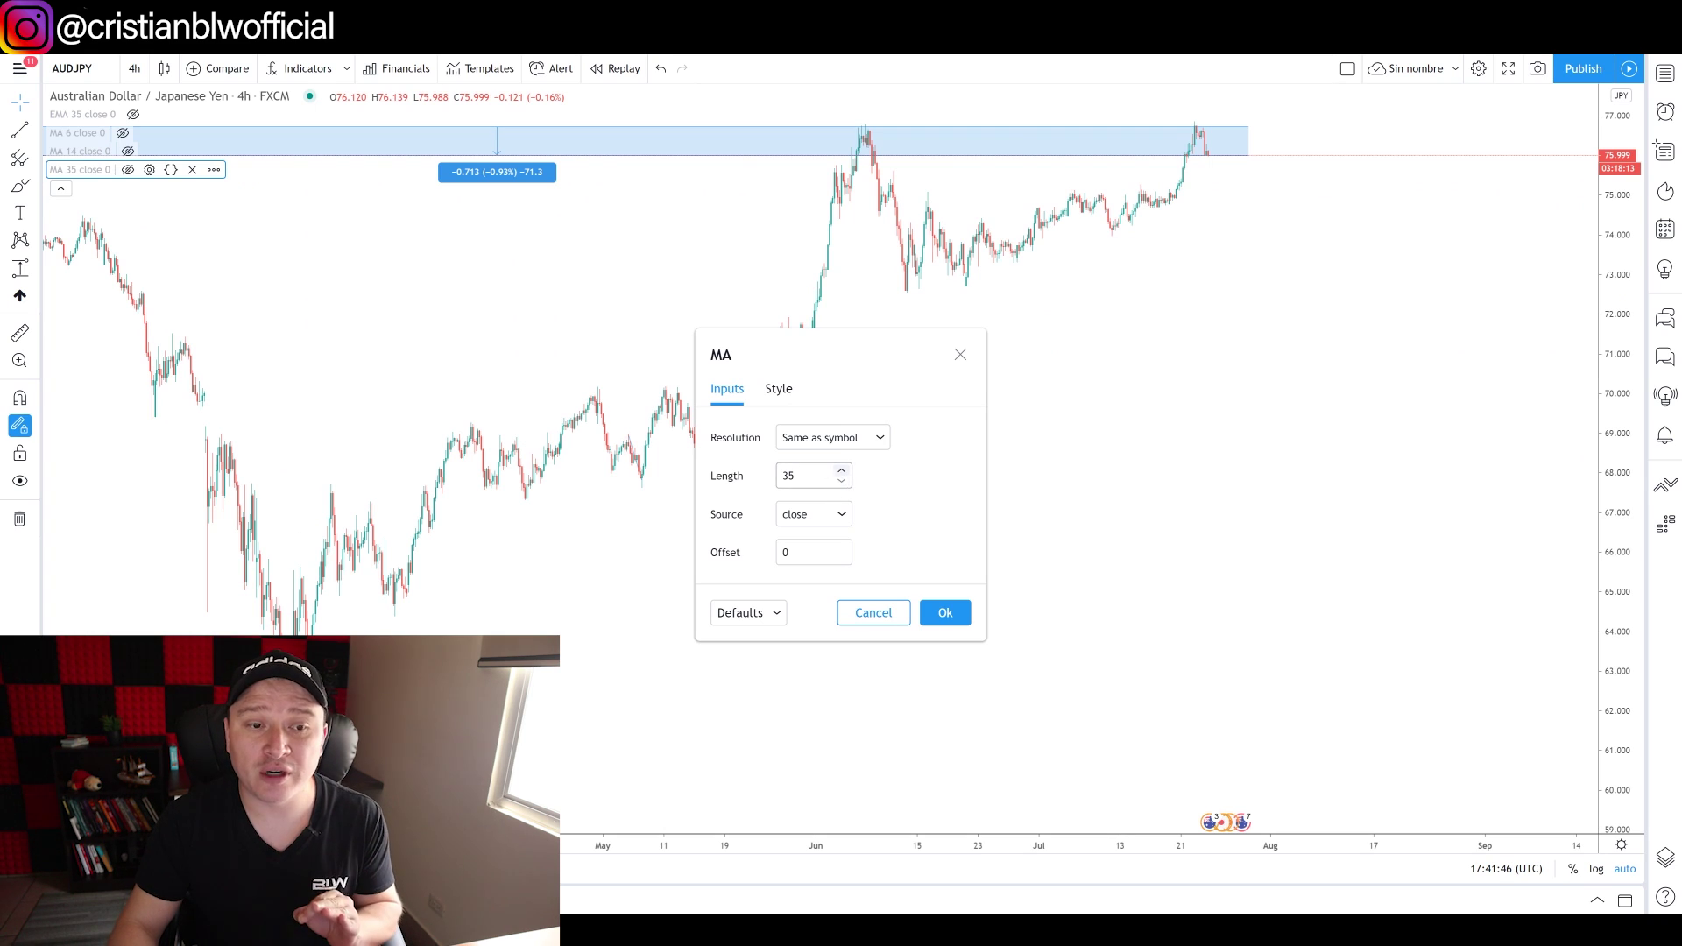
{"action": "left_click", "coordinate": [779, 391]}
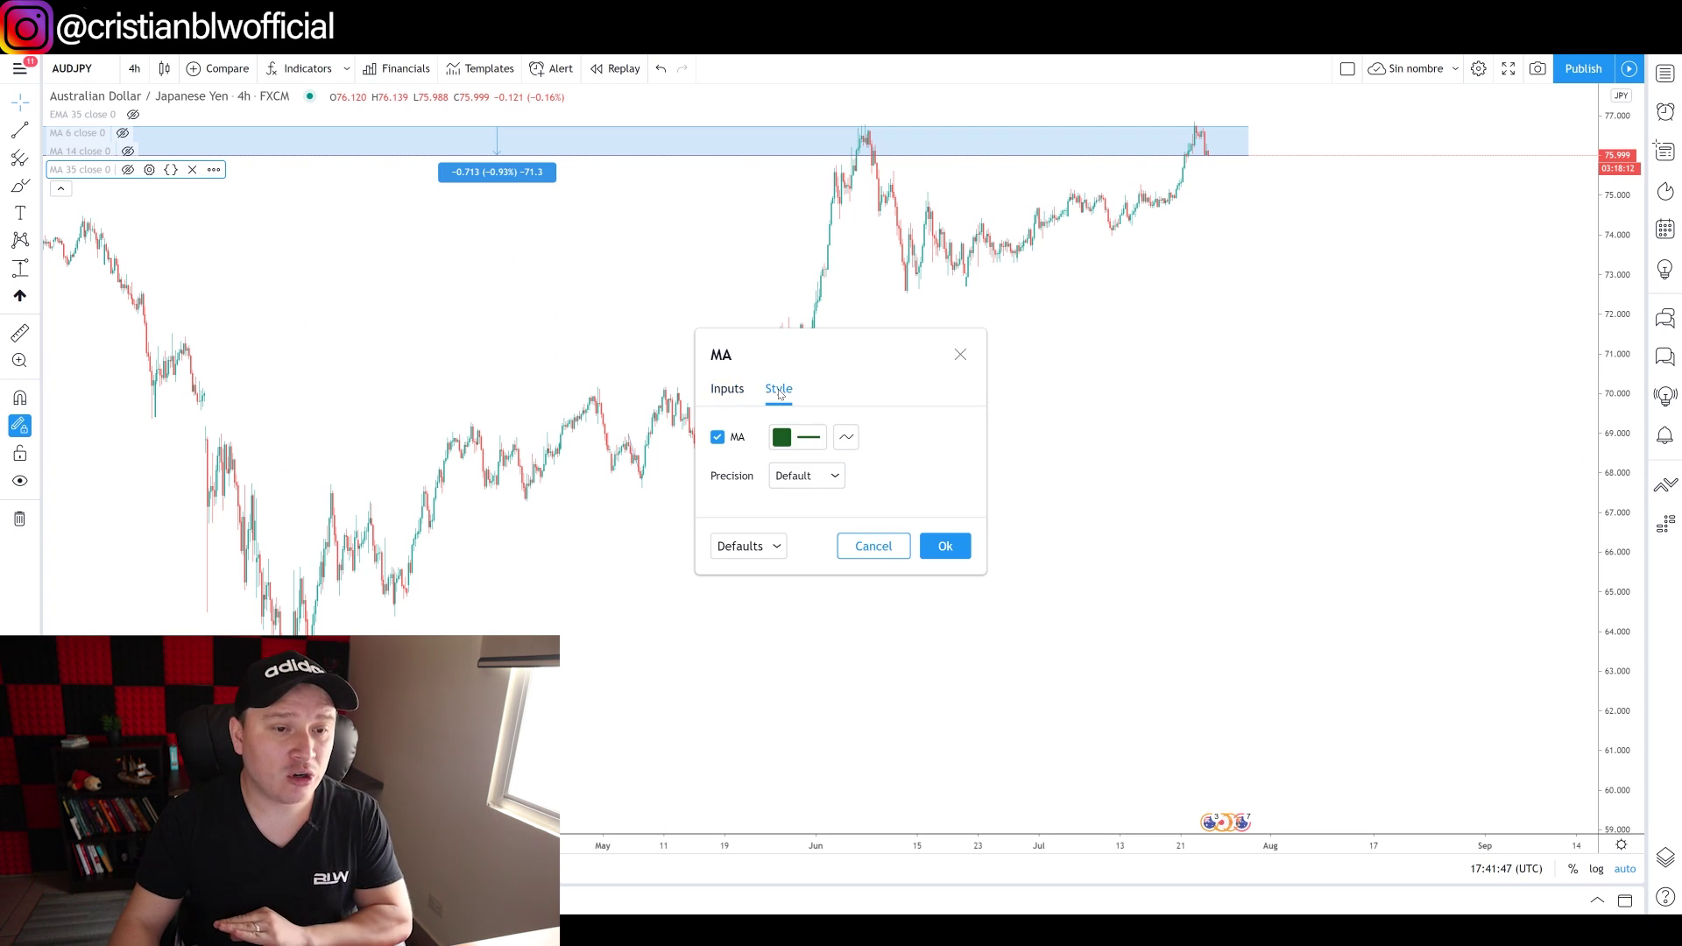
{"action": "left_click", "coordinate": [945, 547]}
{"action": "left_click", "coordinate": [128, 171]}
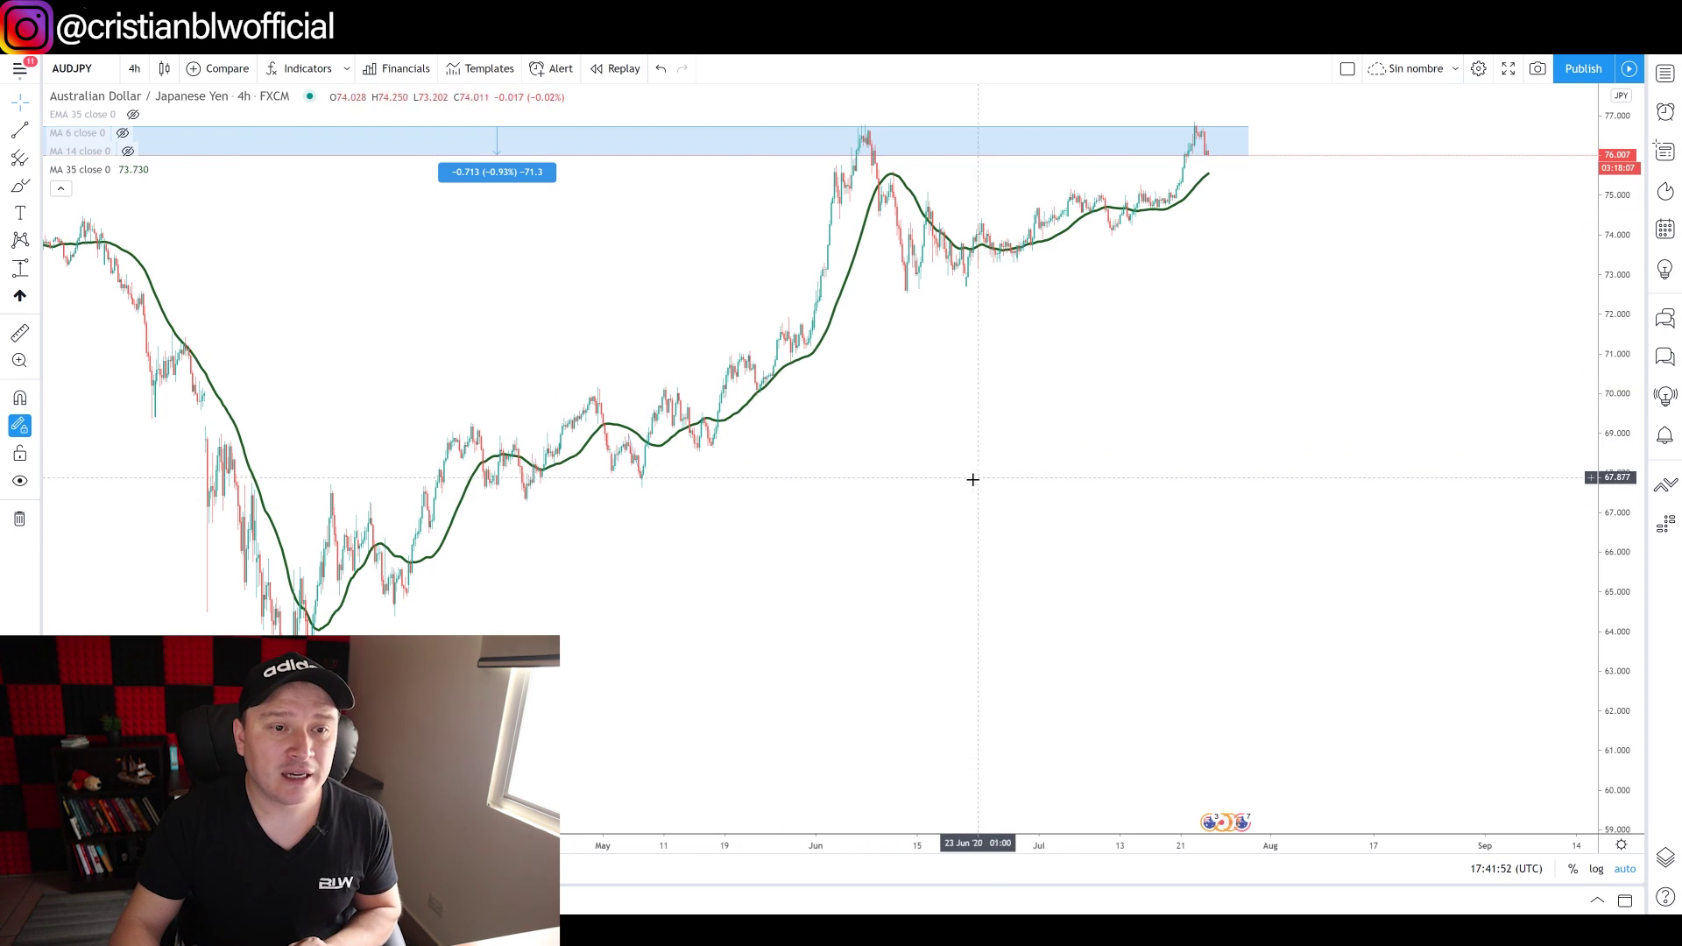
{"action": "scroll", "coordinate": [975, 479], "scroll_direction": "down", "scroll_amount": 5}
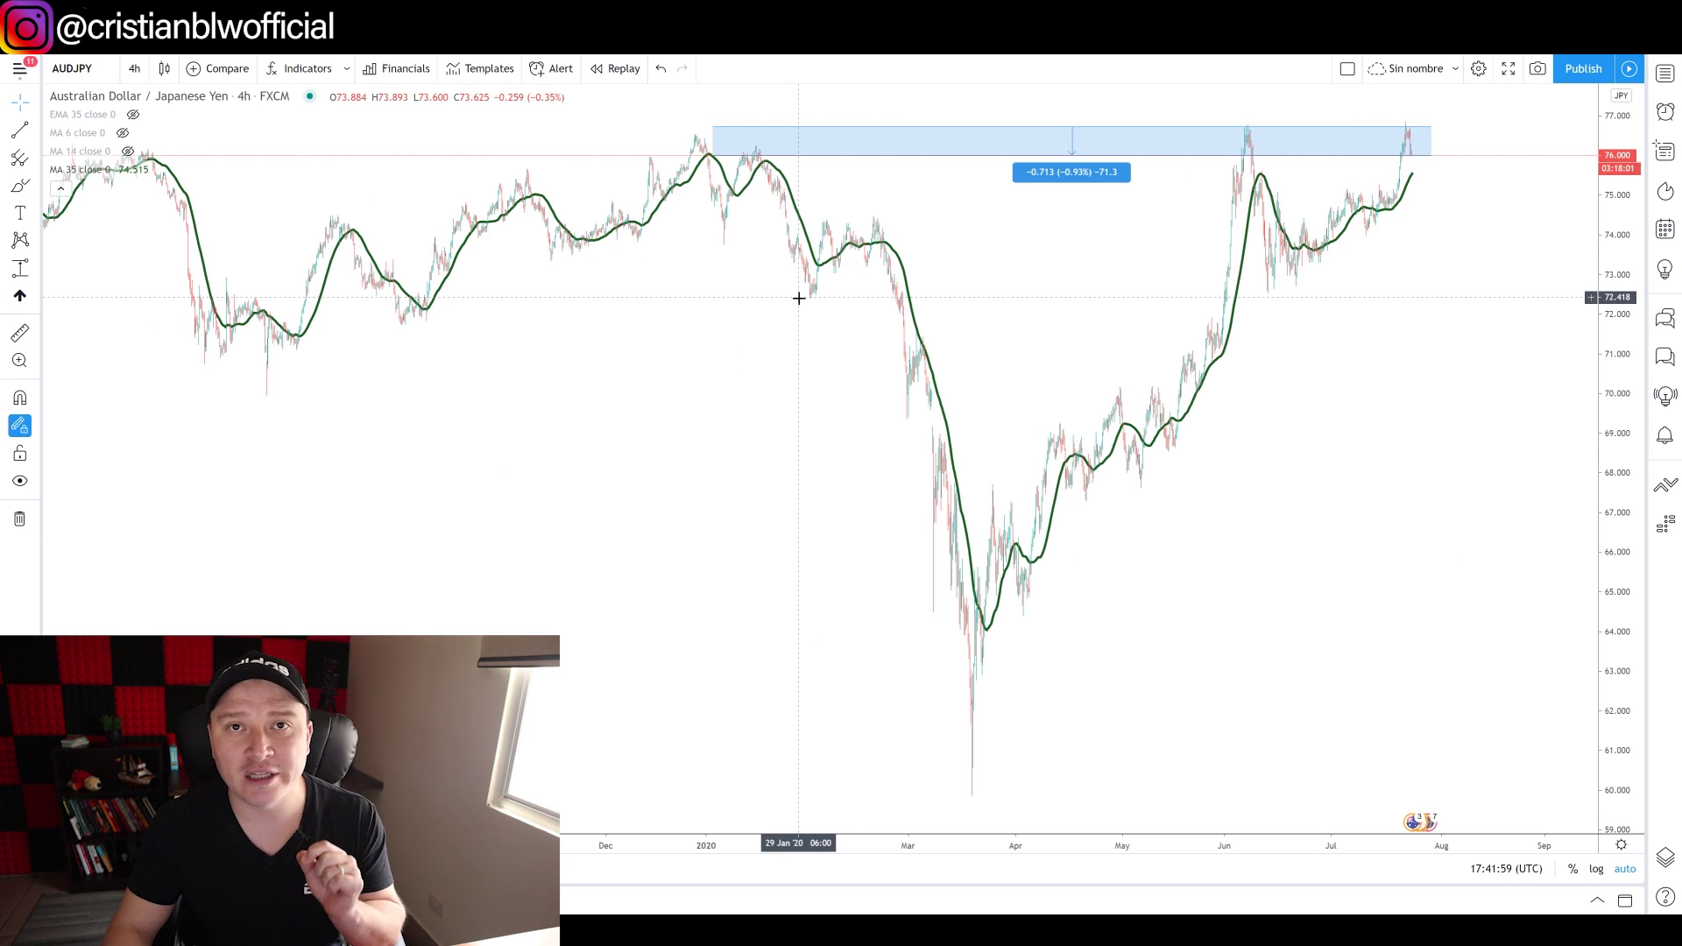
{"action": "scroll", "coordinate": [815, 365], "scroll_direction": "up", "scroll_amount": 3}
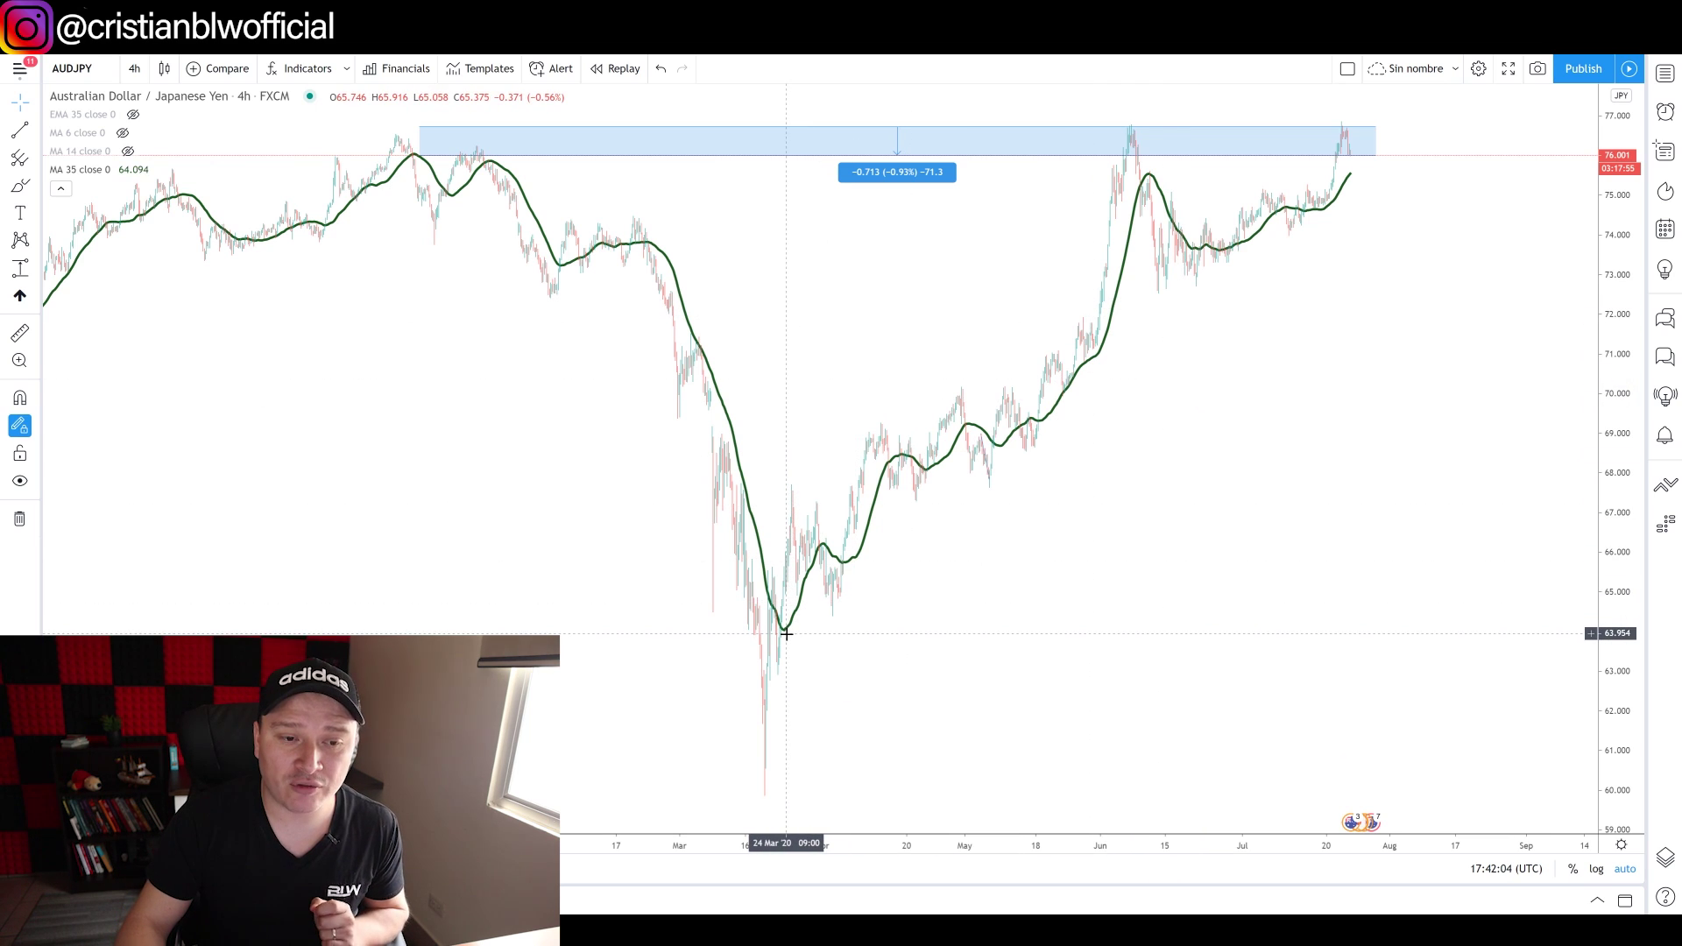
{"action": "left_click_drag", "start_coordinate": [1311, 417], "coordinate": [572, 493]}
{"action": "scroll", "coordinate": [901, 477], "scroll_direction": "up", "scroll_amount": 5}
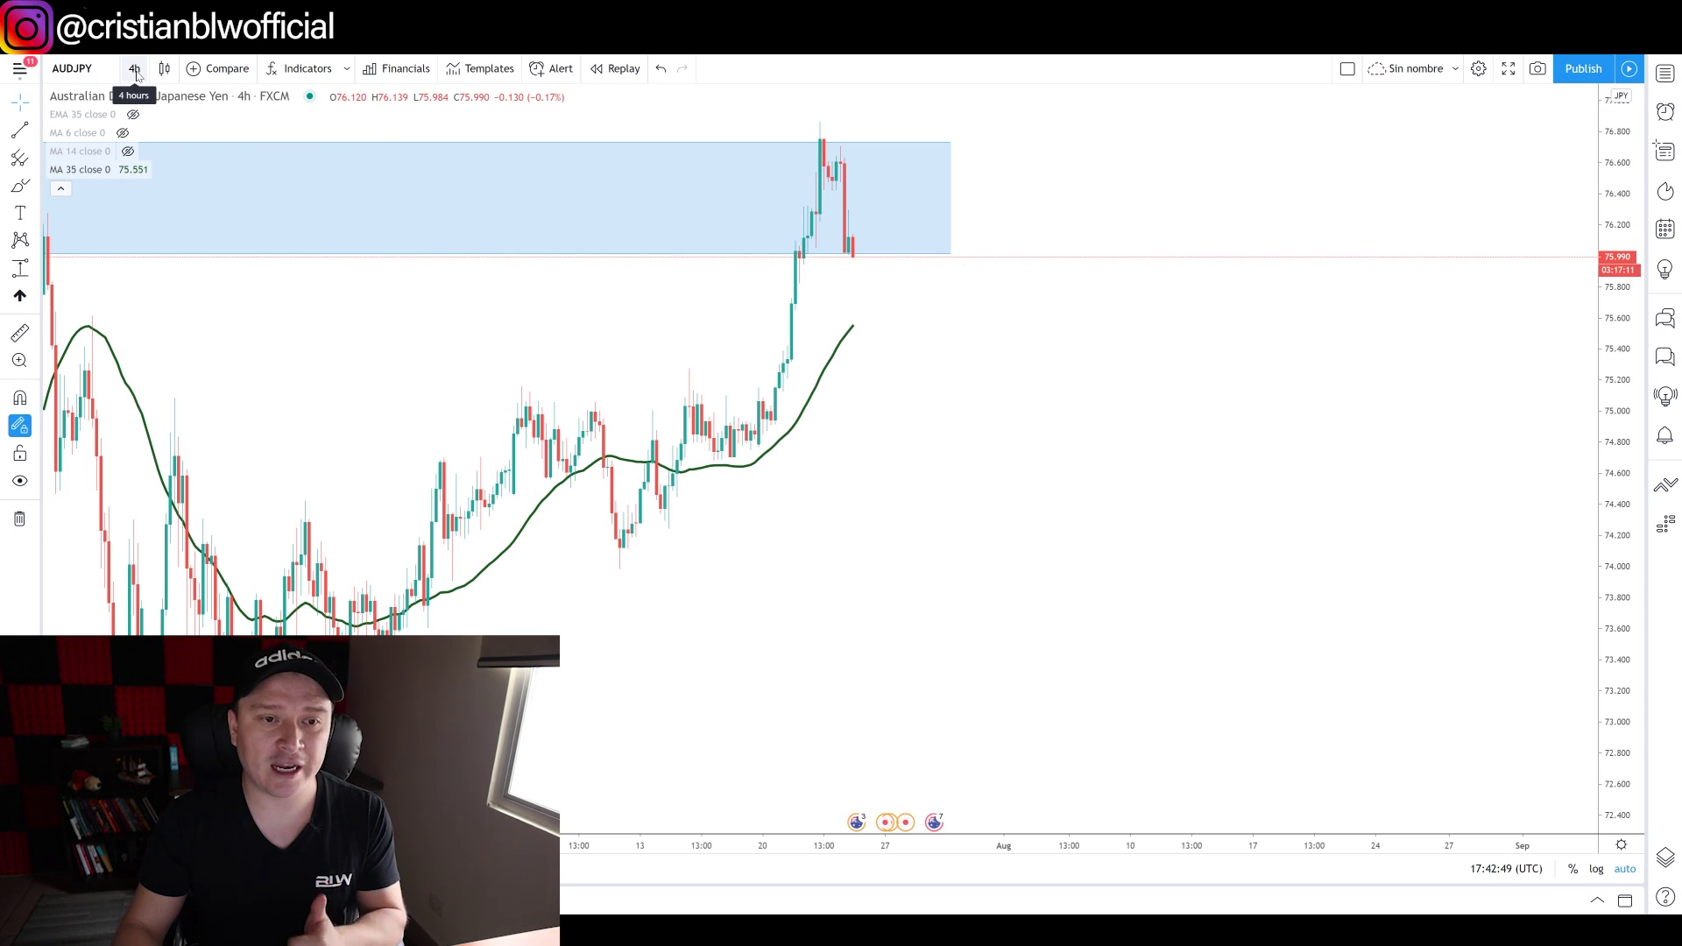
Step: Cycle the interval through 1 hour, 4 hours, 1 hour and 30 minutes, settling on 15 minutes
{"action": "left_click", "coordinate": [136, 70]}
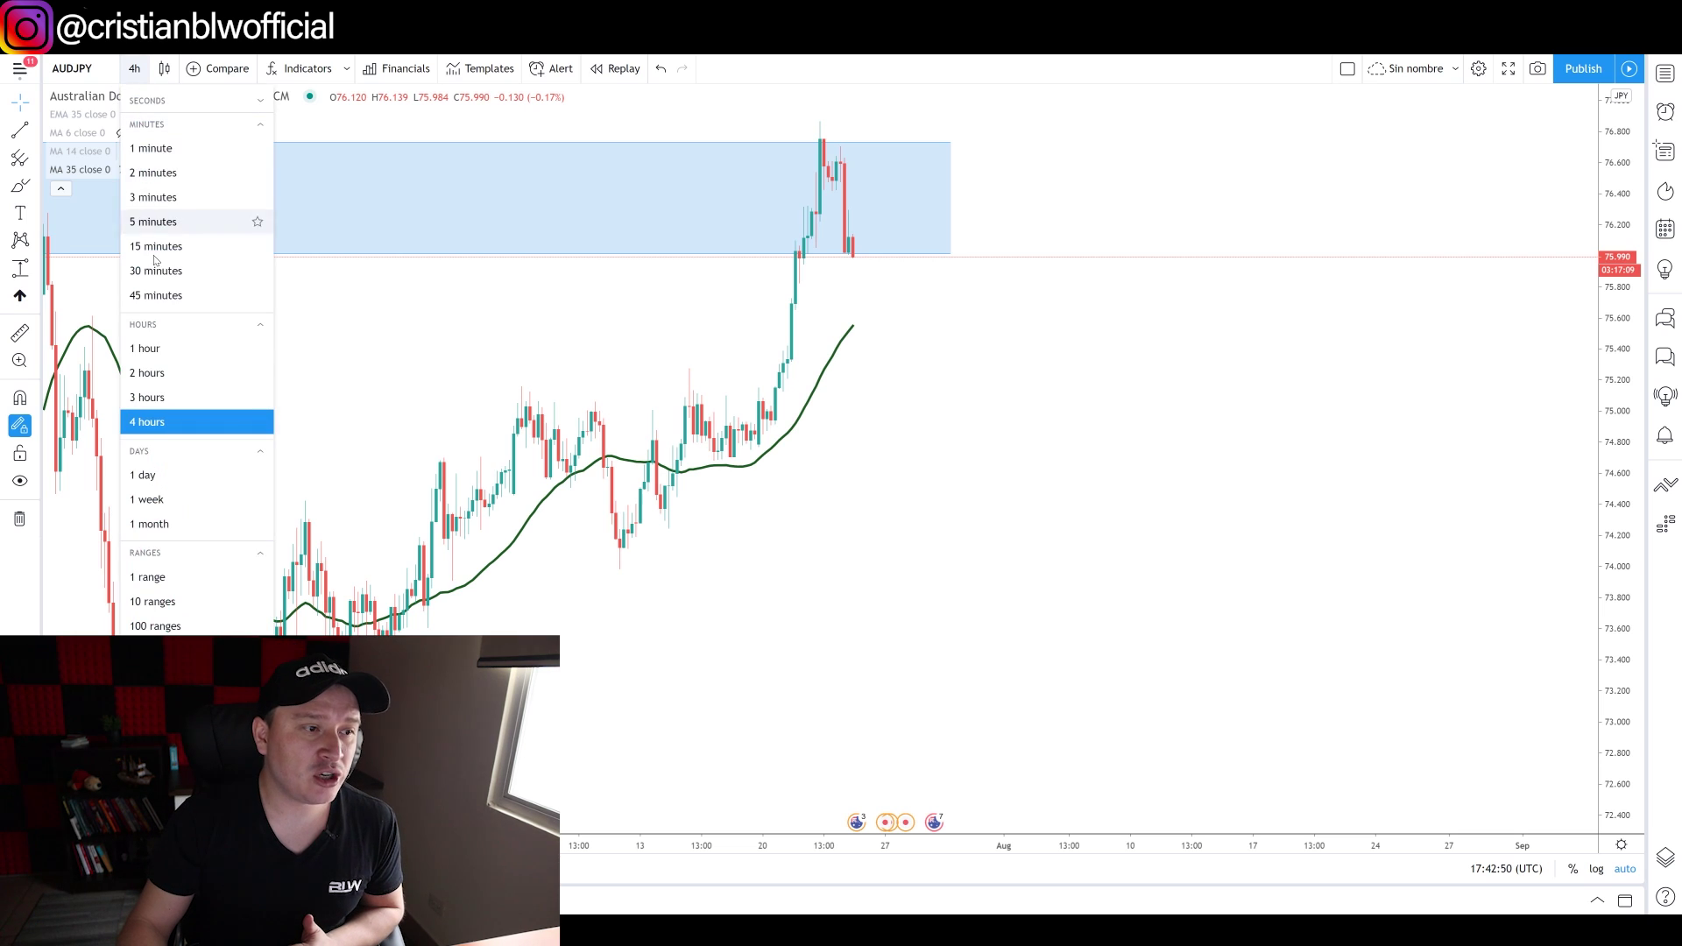
{"action": "left_click", "coordinate": [184, 350]}
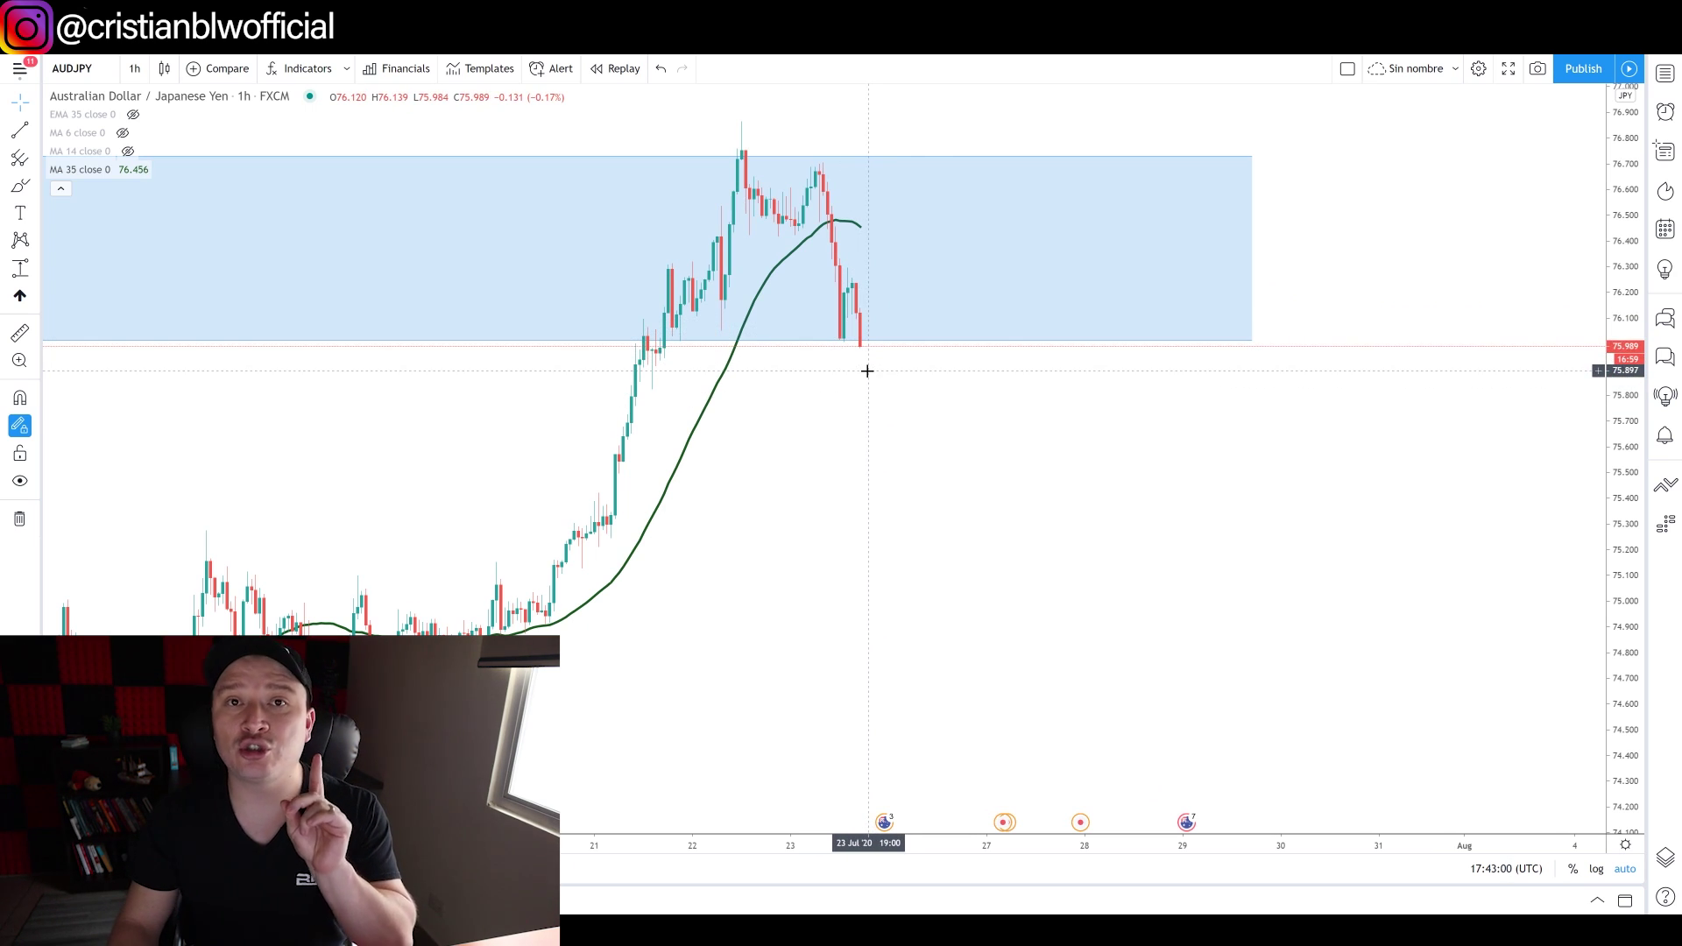
{"action": "scroll", "coordinate": [864, 361], "scroll_direction": "down", "scroll_amount": 5}
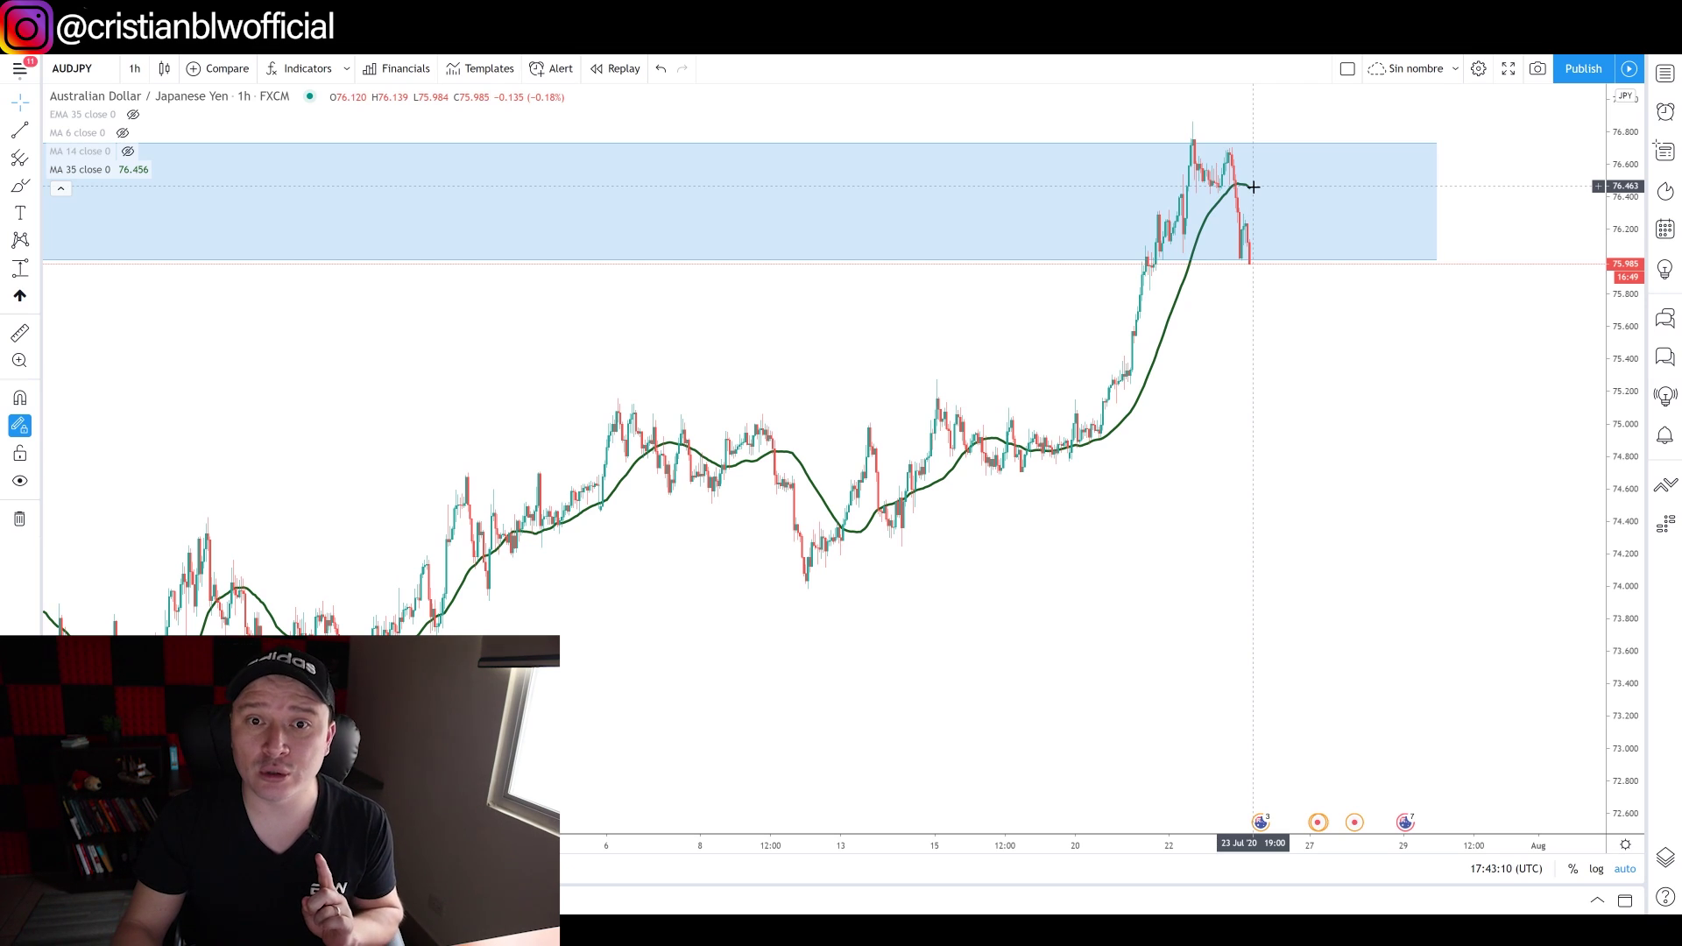
{"action": "scroll", "coordinate": [1253, 186], "scroll_direction": "up", "scroll_amount": 4}
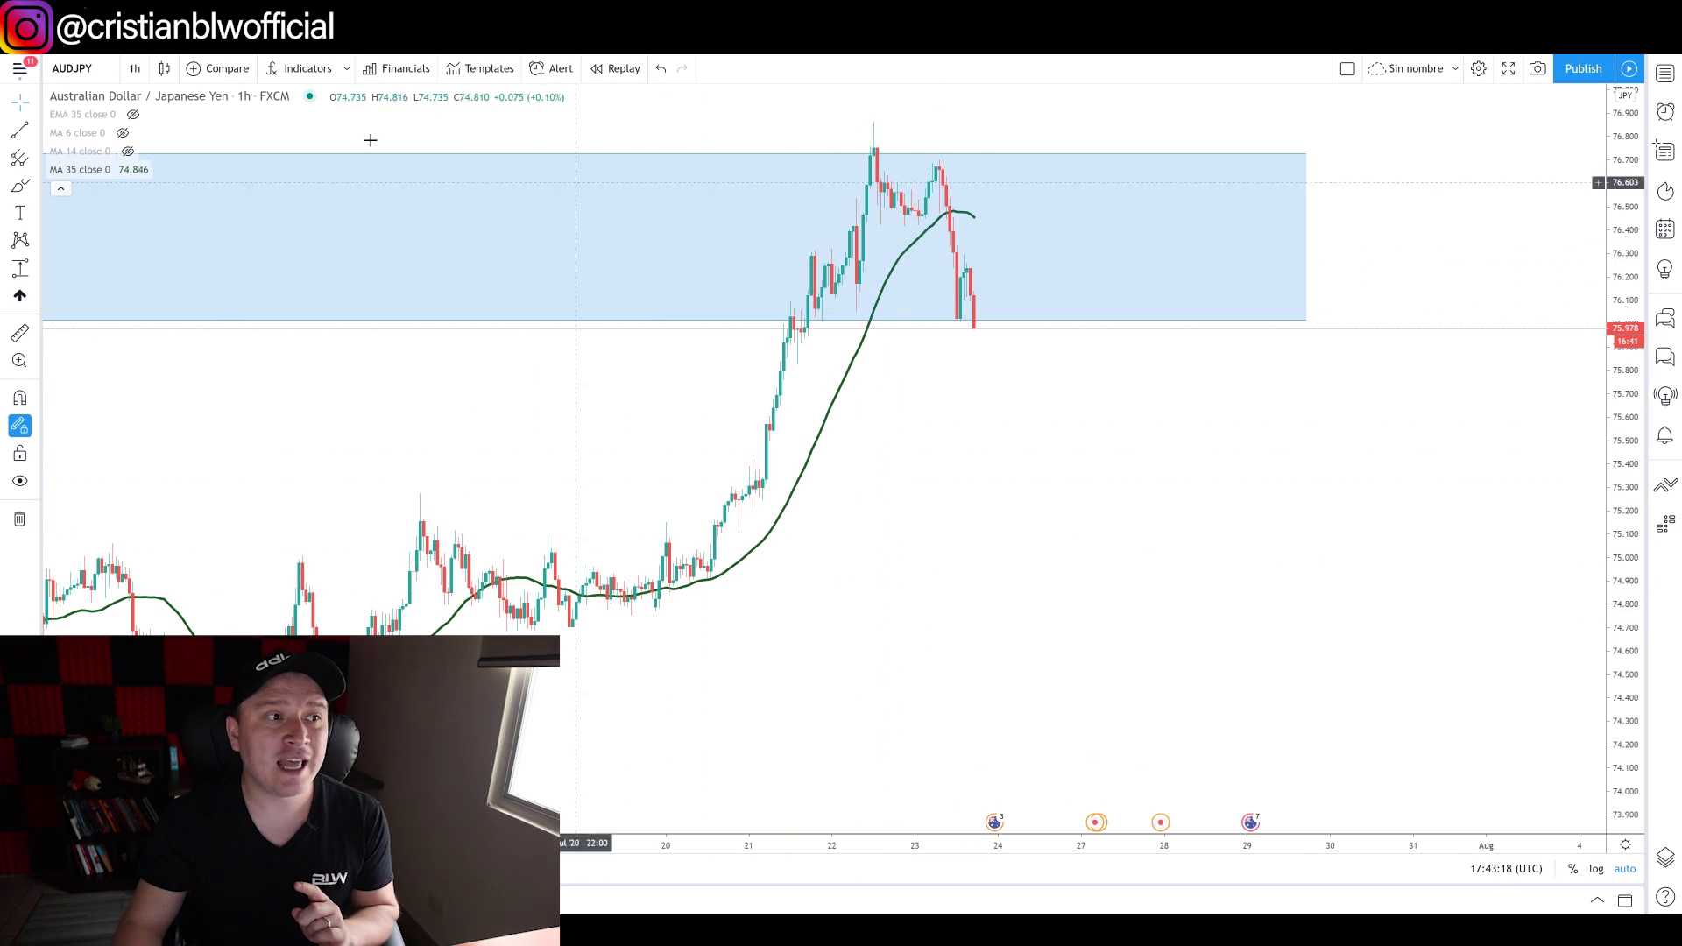
{"action": "left_click", "coordinate": [136, 75]}
{"action": "left_click", "coordinate": [176, 423]}
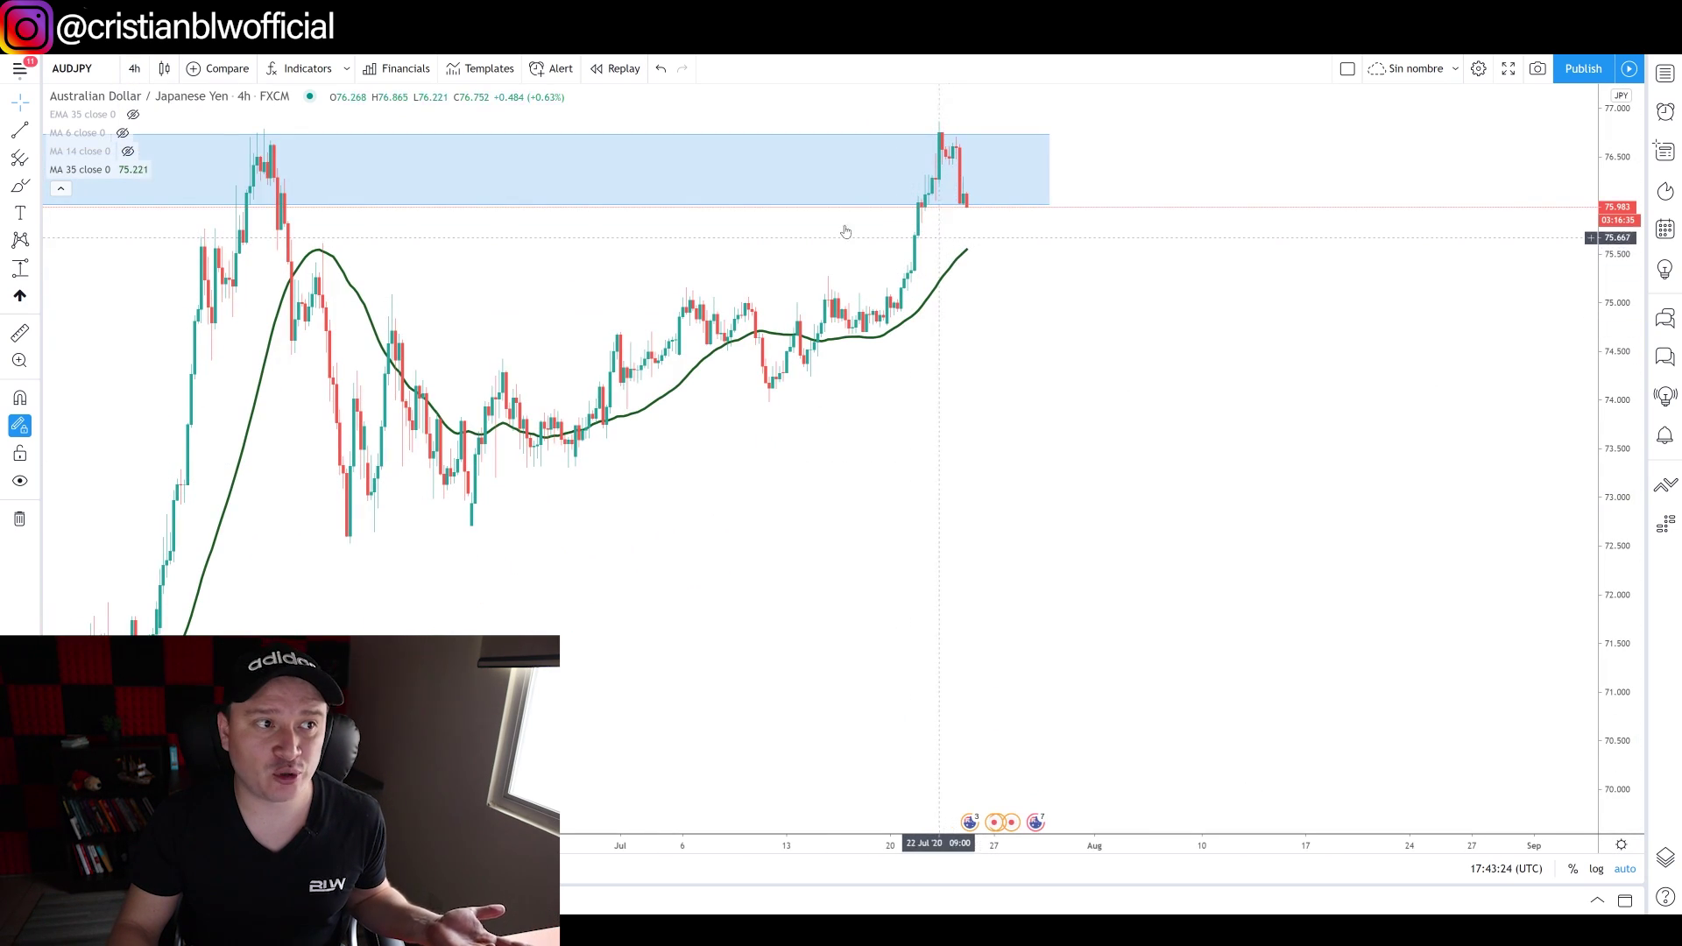
{"action": "left_click", "coordinate": [134, 68]}
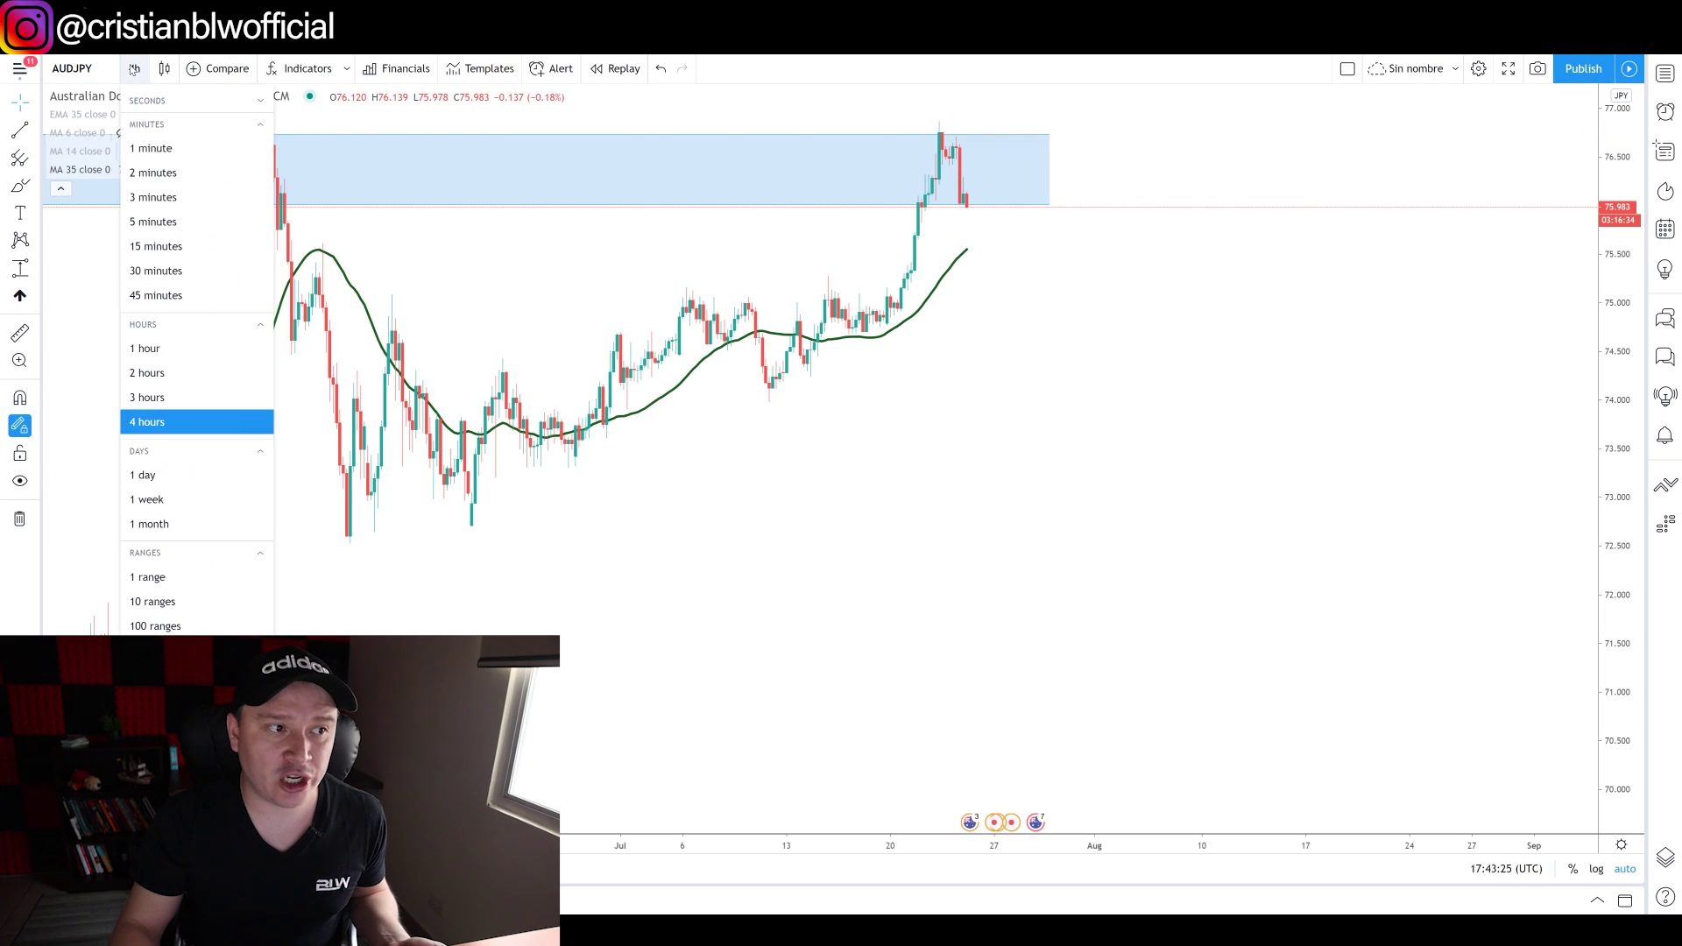
{"action": "left_click", "coordinate": [161, 356]}
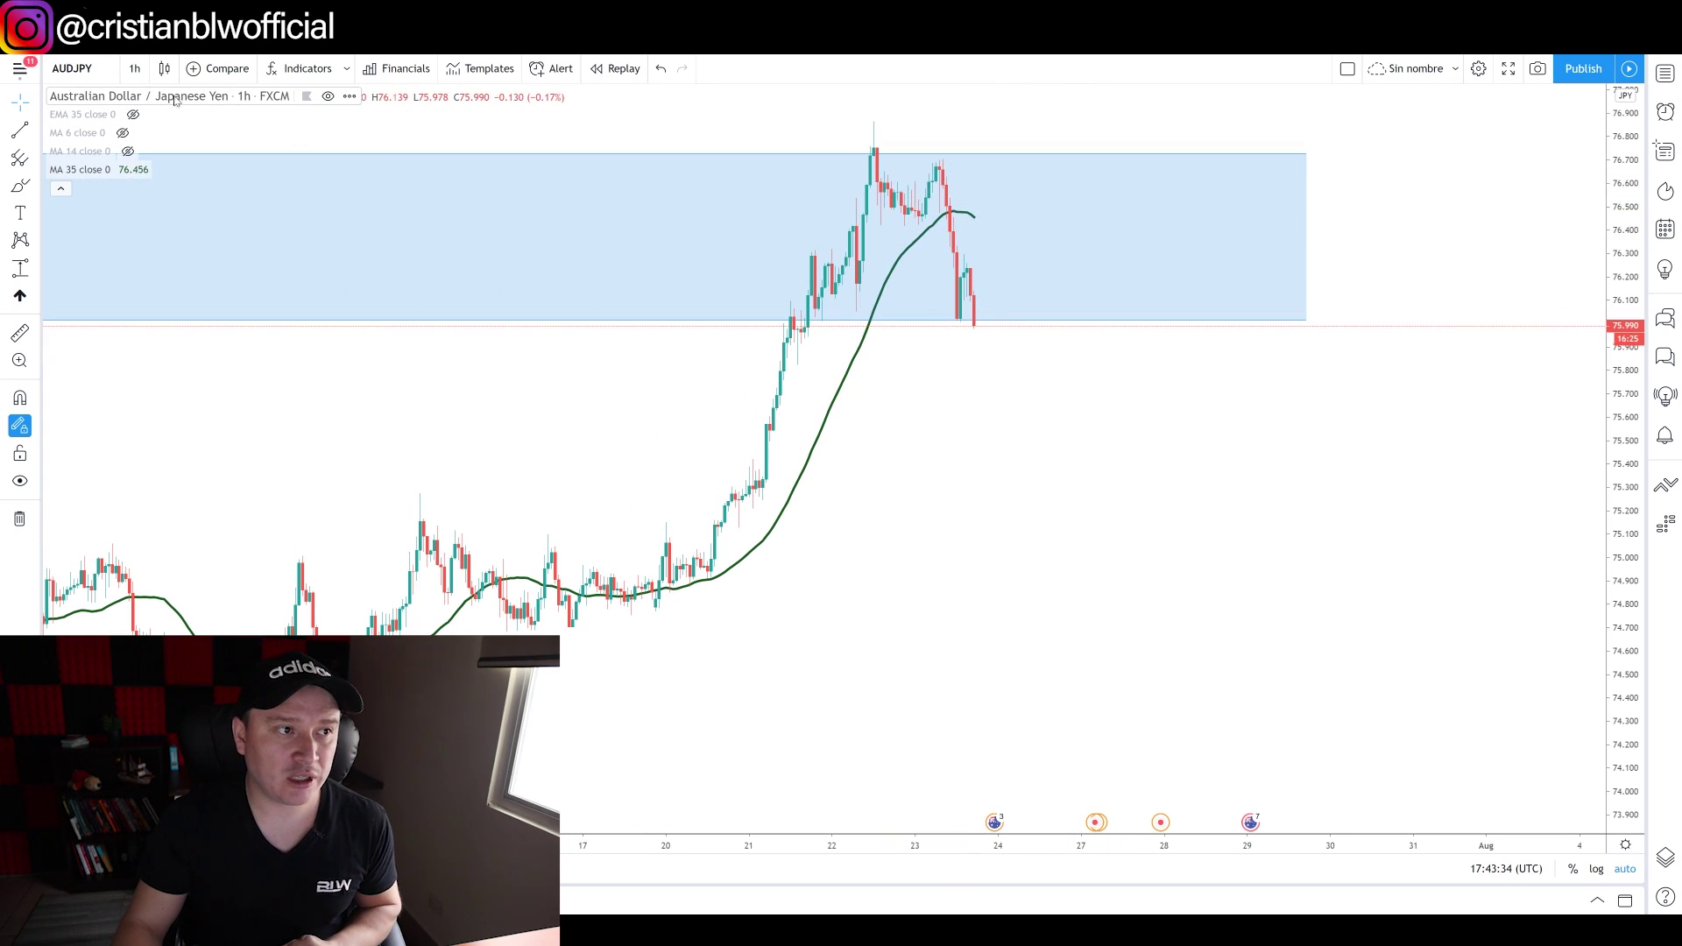
{"action": "left_click", "coordinate": [134, 69]}
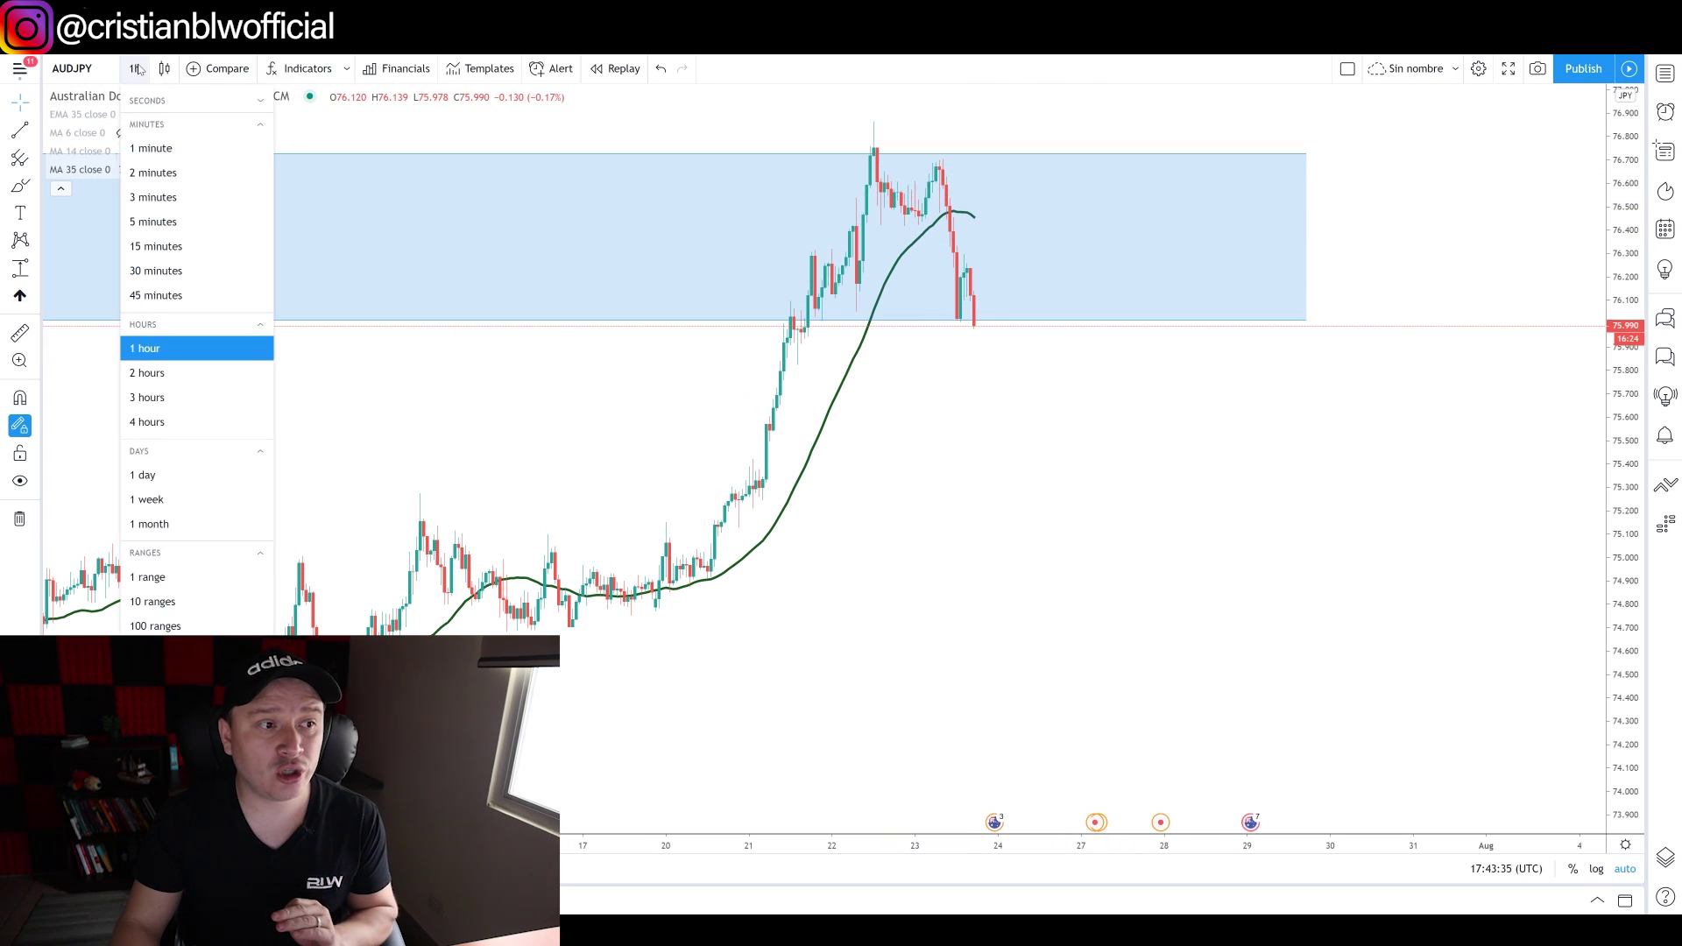
{"action": "left_click", "coordinate": [161, 281]}
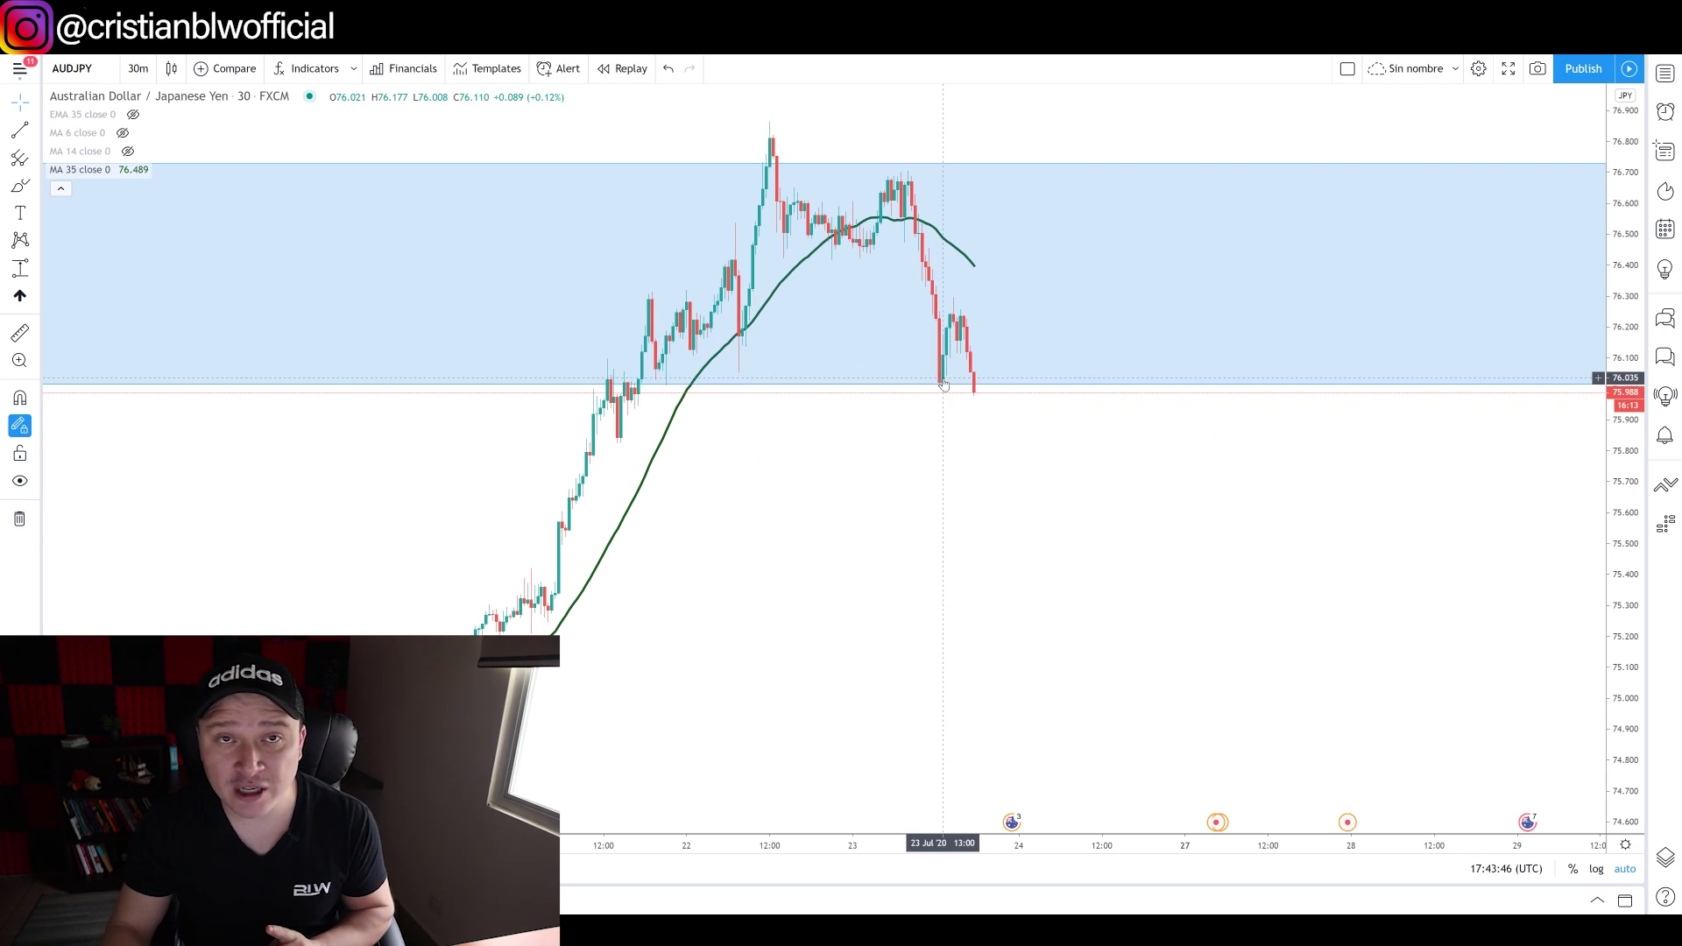
{"action": "left_click", "coordinate": [146, 74]}
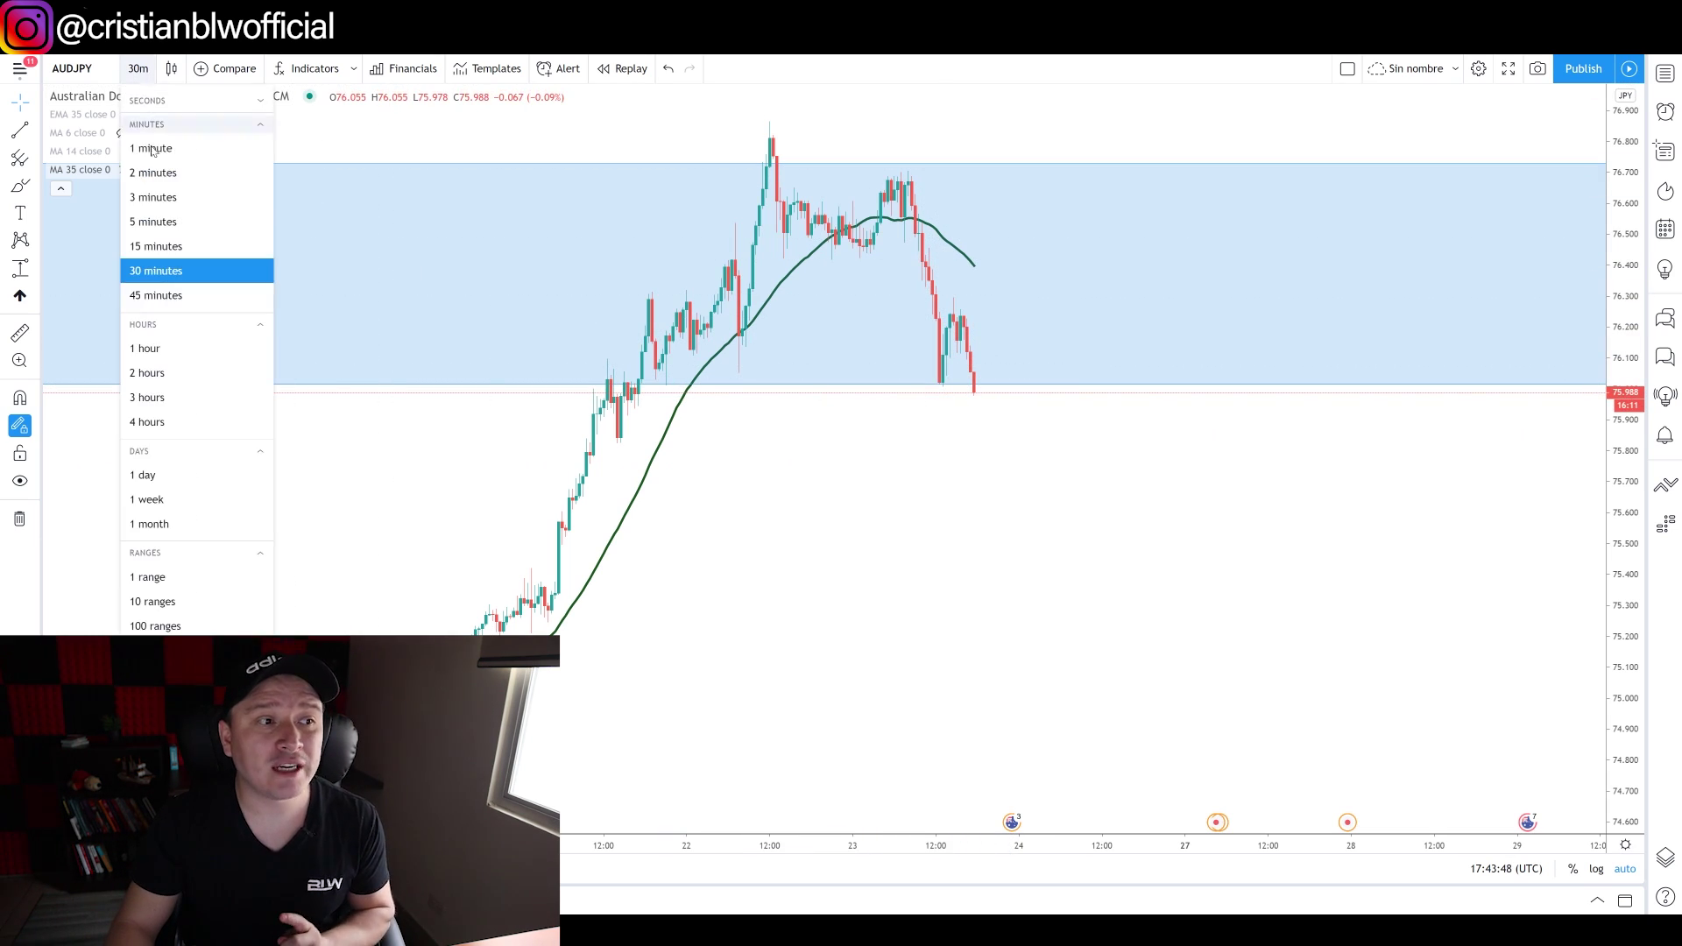
{"action": "left_click", "coordinate": [154, 239]}
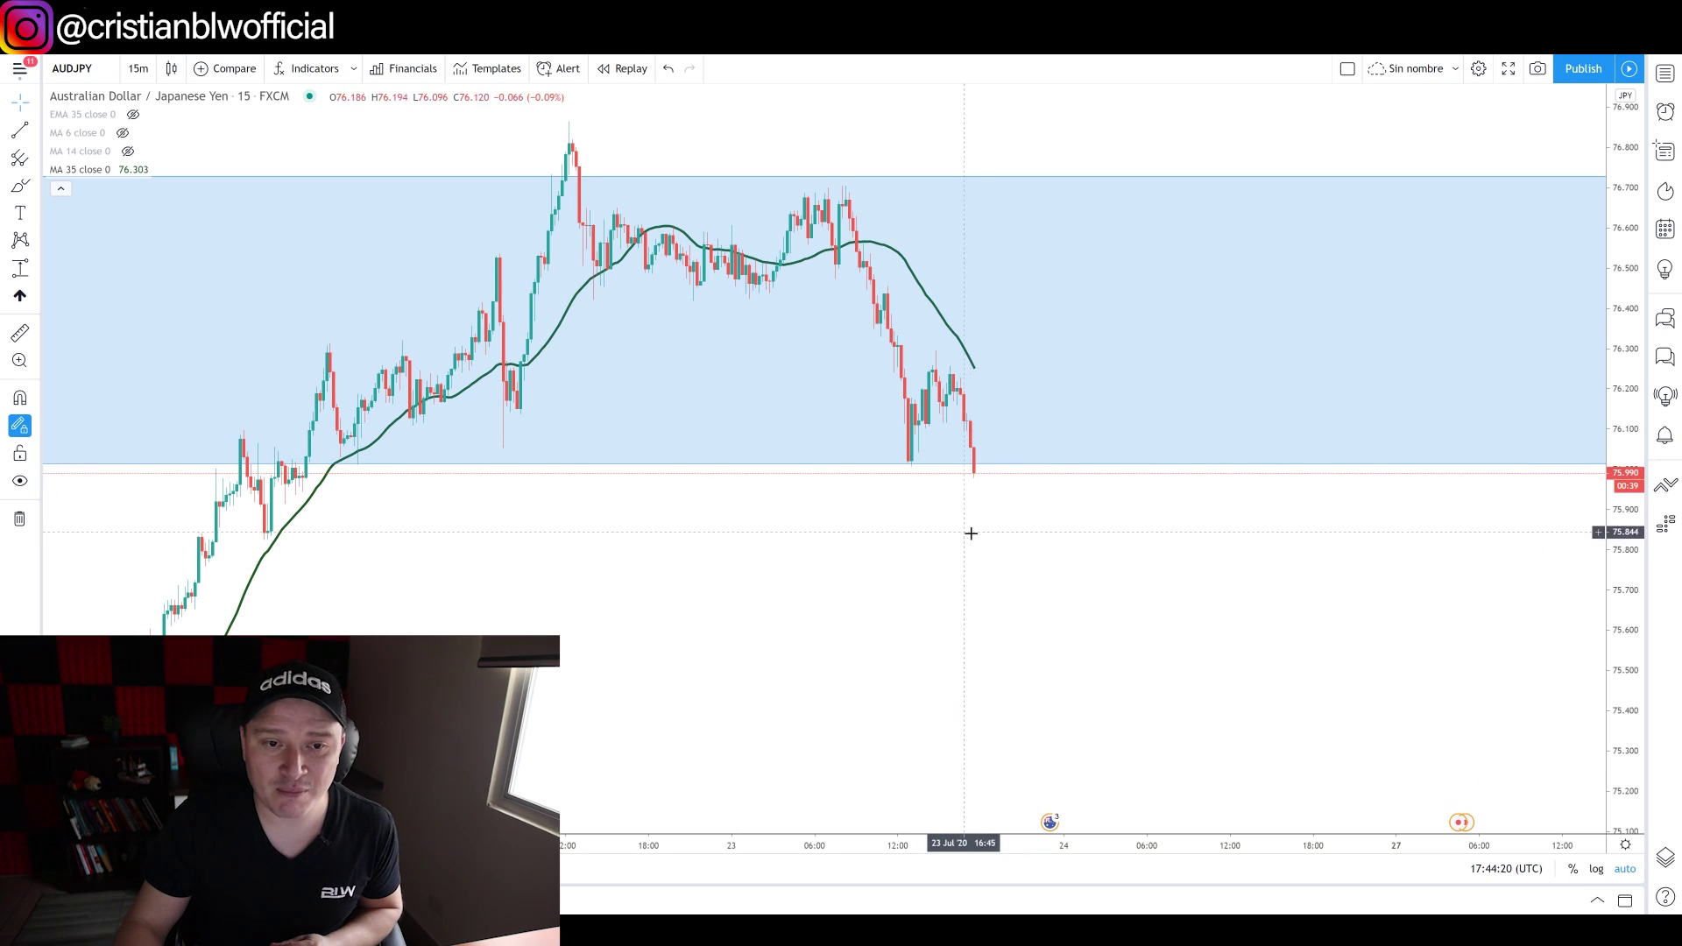
{"action": "scroll", "coordinate": [973, 534], "scroll_direction": "up", "scroll_amount": 3}
{"action": "scroll", "coordinate": [716, 738], "scroll_direction": "down", "scroll_amount": 3}
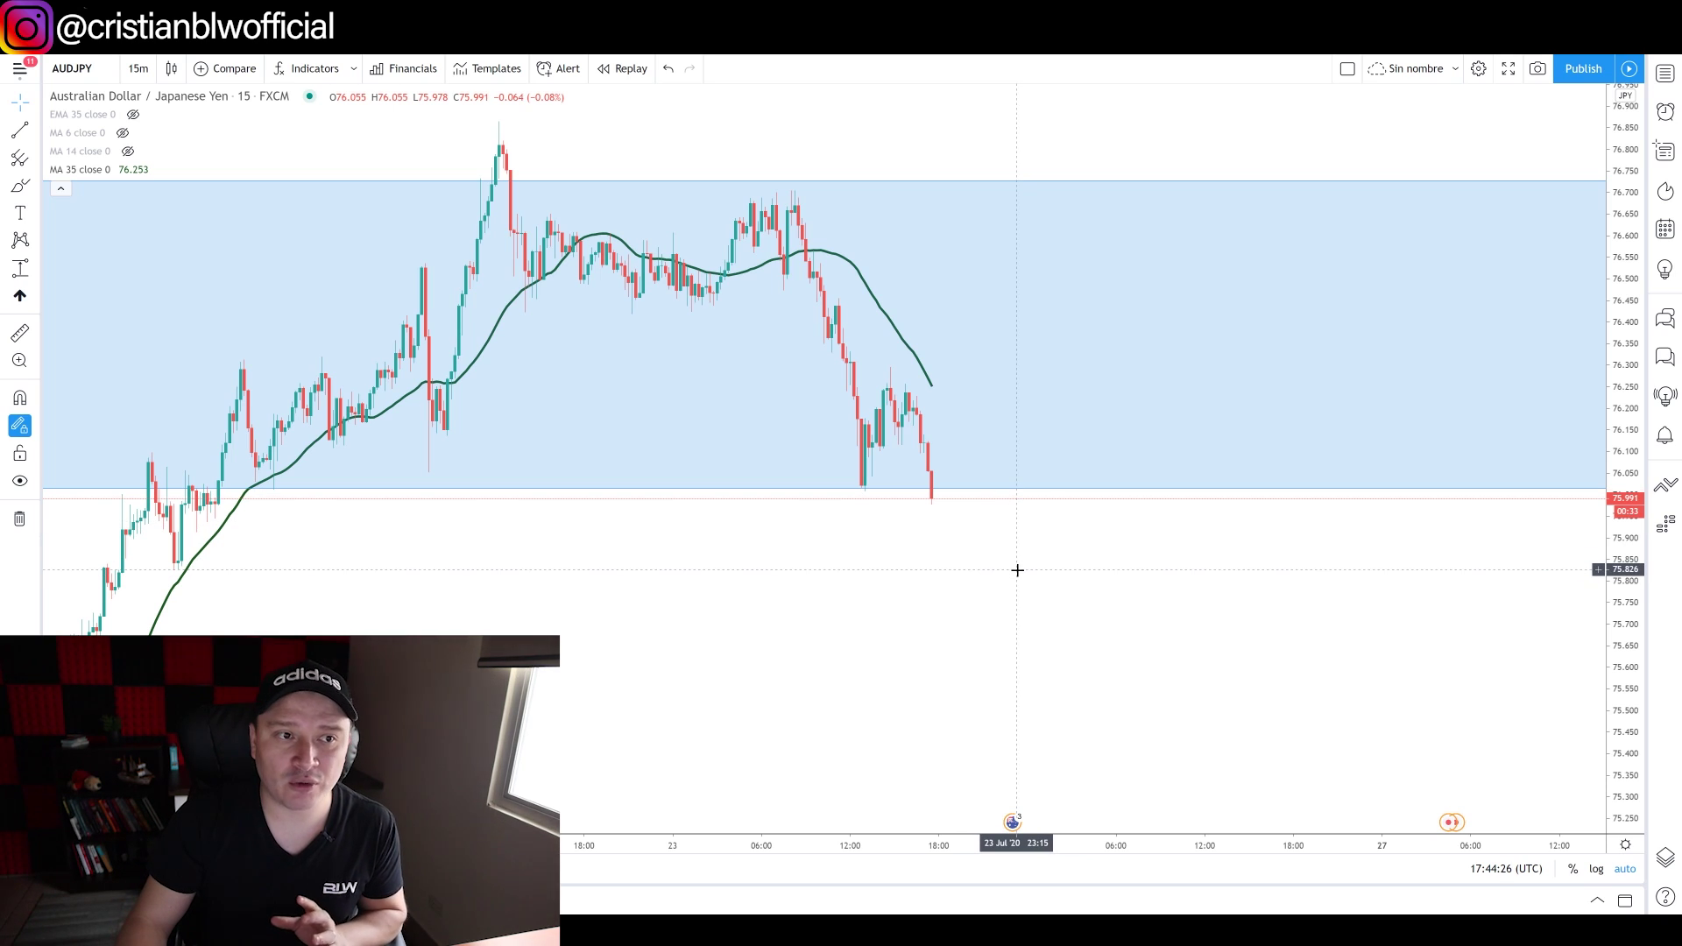
{"action": "scroll", "coordinate": [883, 491], "scroll_direction": "down", "scroll_amount": 3}
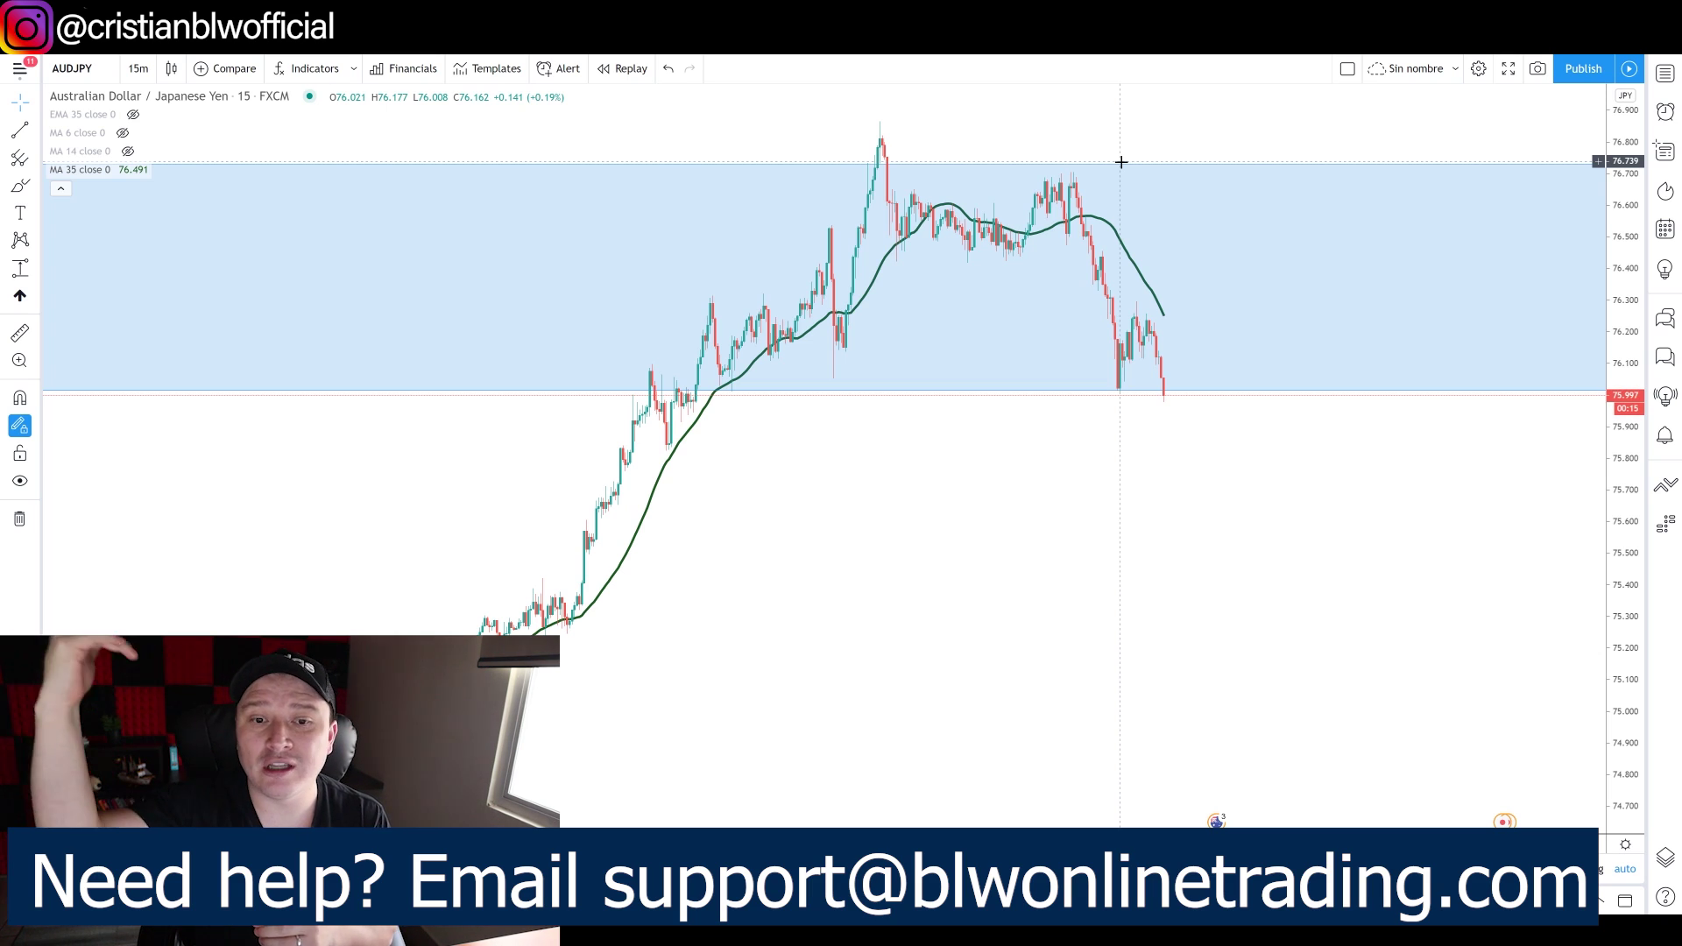
{"action": "scroll", "coordinate": [1533, 713], "scroll_direction": "up", "scroll_amount": 2}
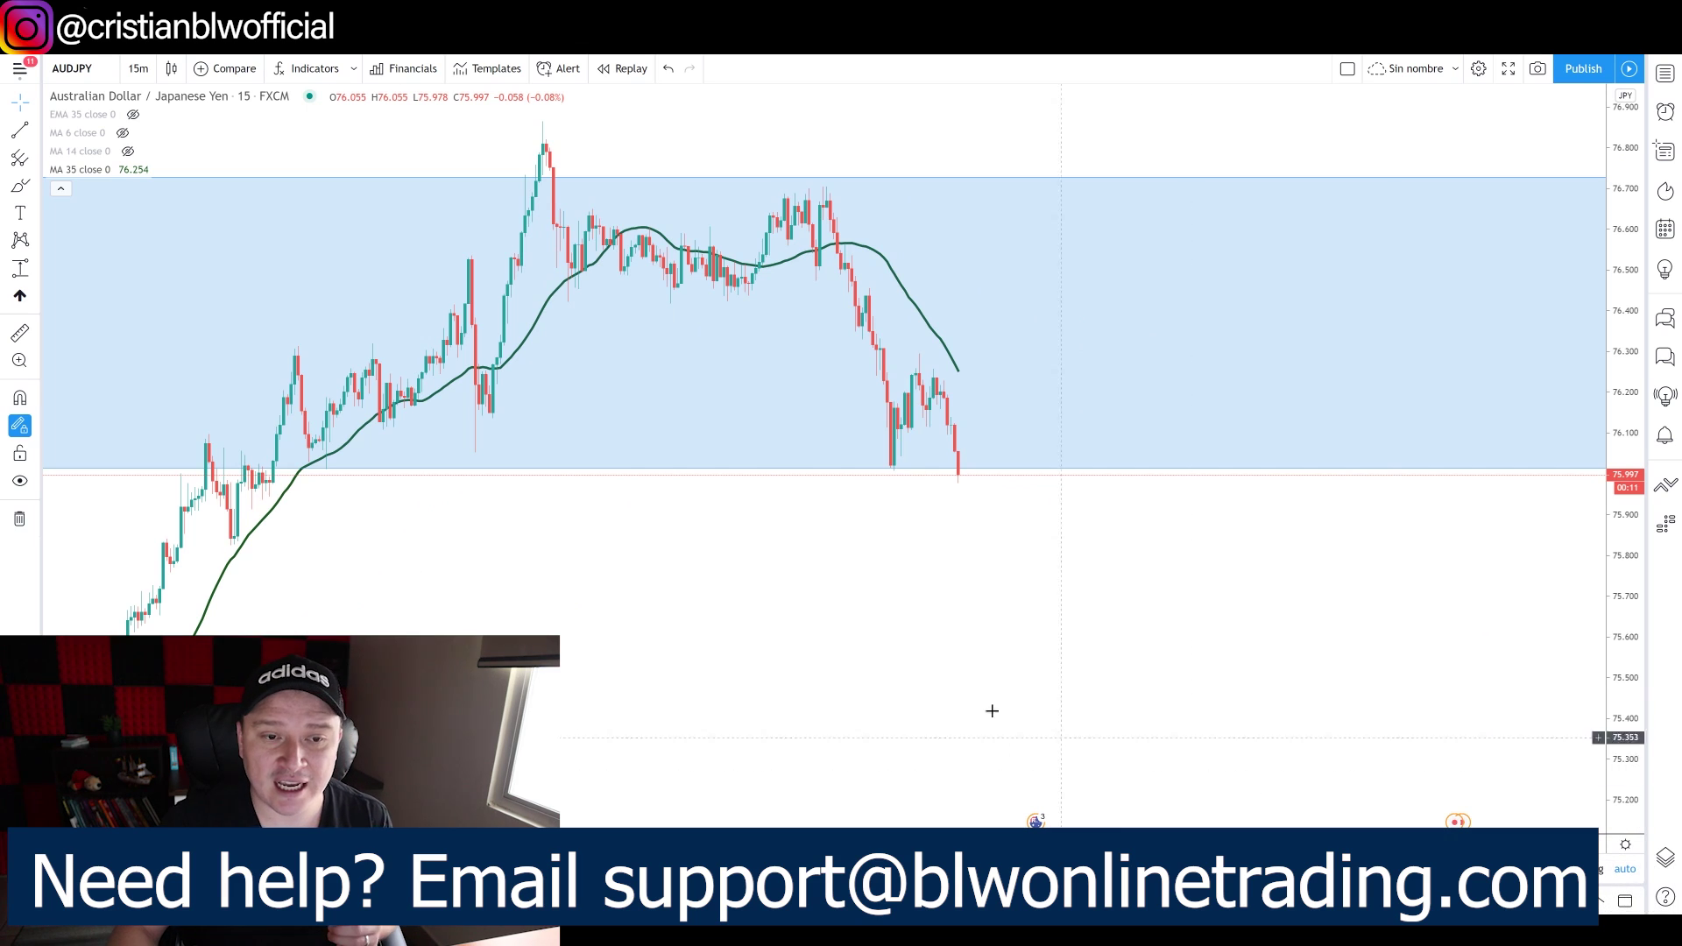
{"action": "scroll", "coordinate": [940, 525], "scroll_direction": "up", "scroll_amount": 3}
{"action": "scroll", "coordinate": [743, 655], "scroll_direction": "down", "scroll_amount": 3}
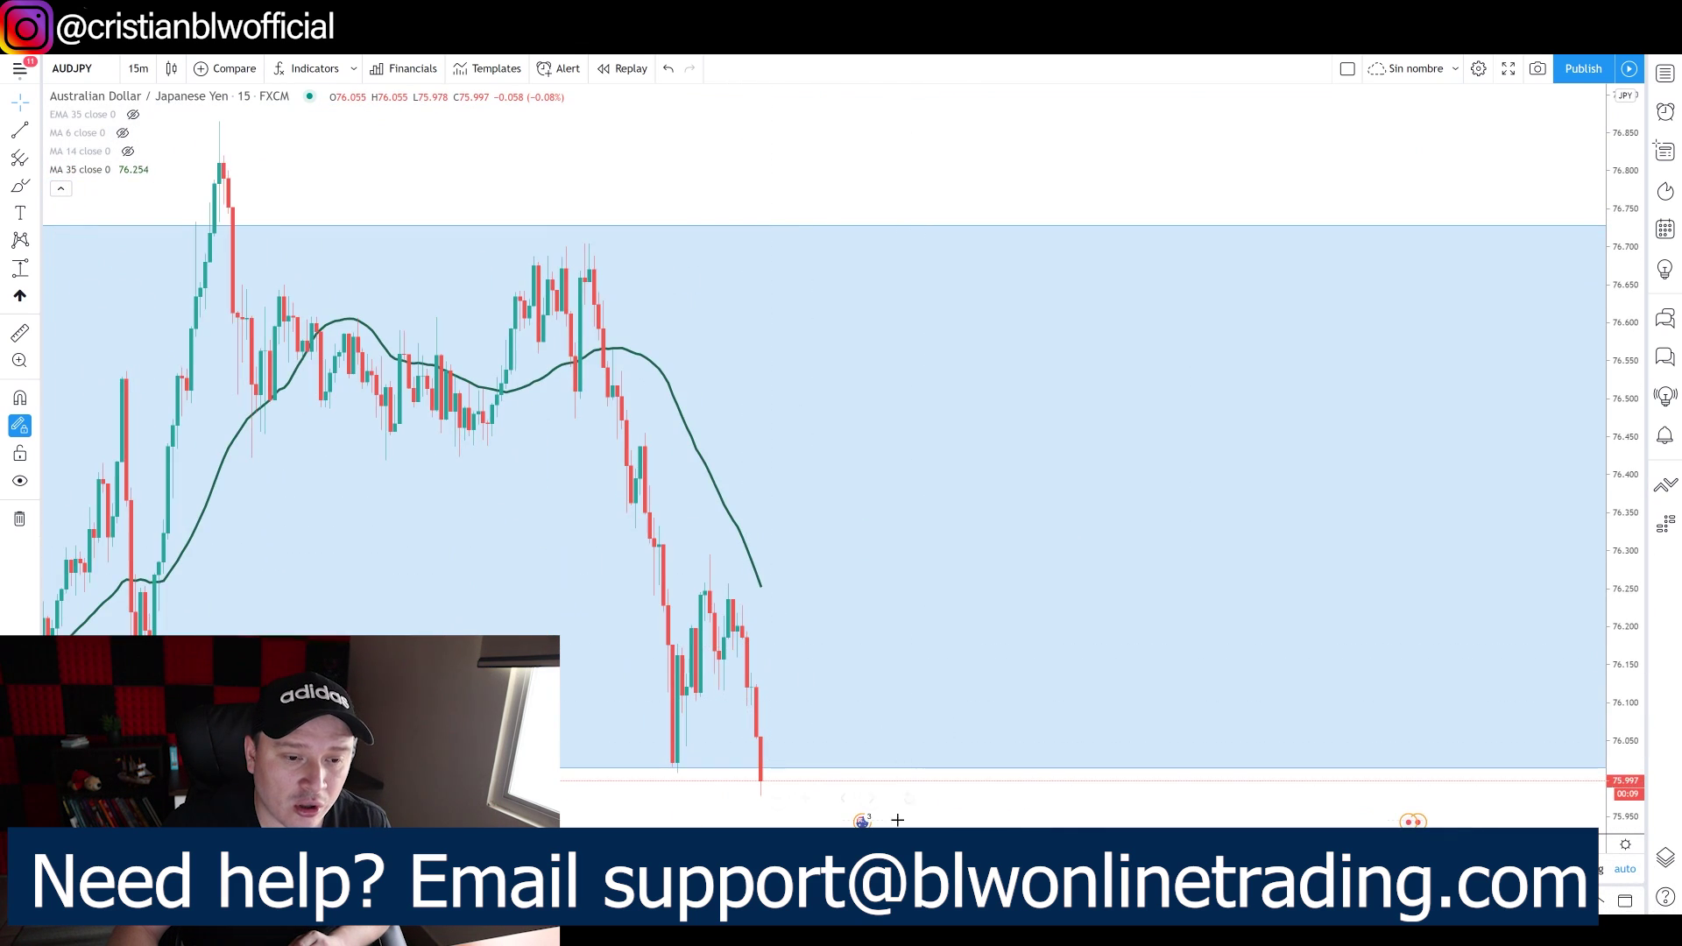
{"action": "scroll", "coordinate": [827, 763], "scroll_direction": "down", "scroll_amount": 3}
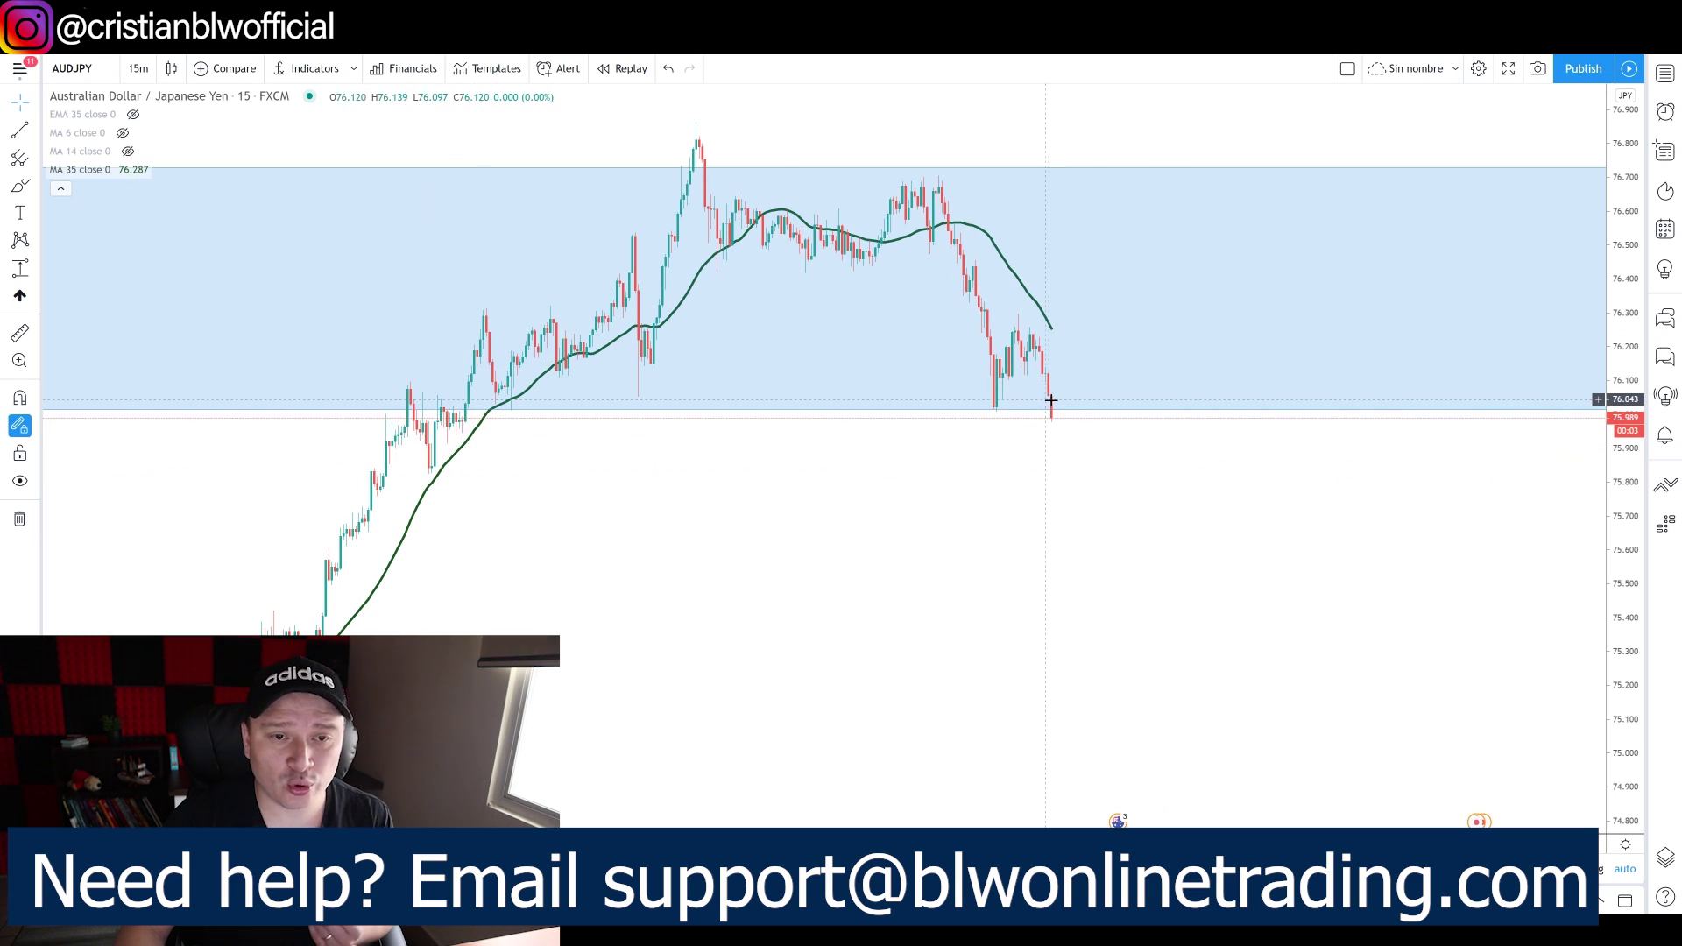
Step: Place a position drawing at the latest price, then undo it as misplaced
{"action": "left_click", "coordinate": [36, 270]}
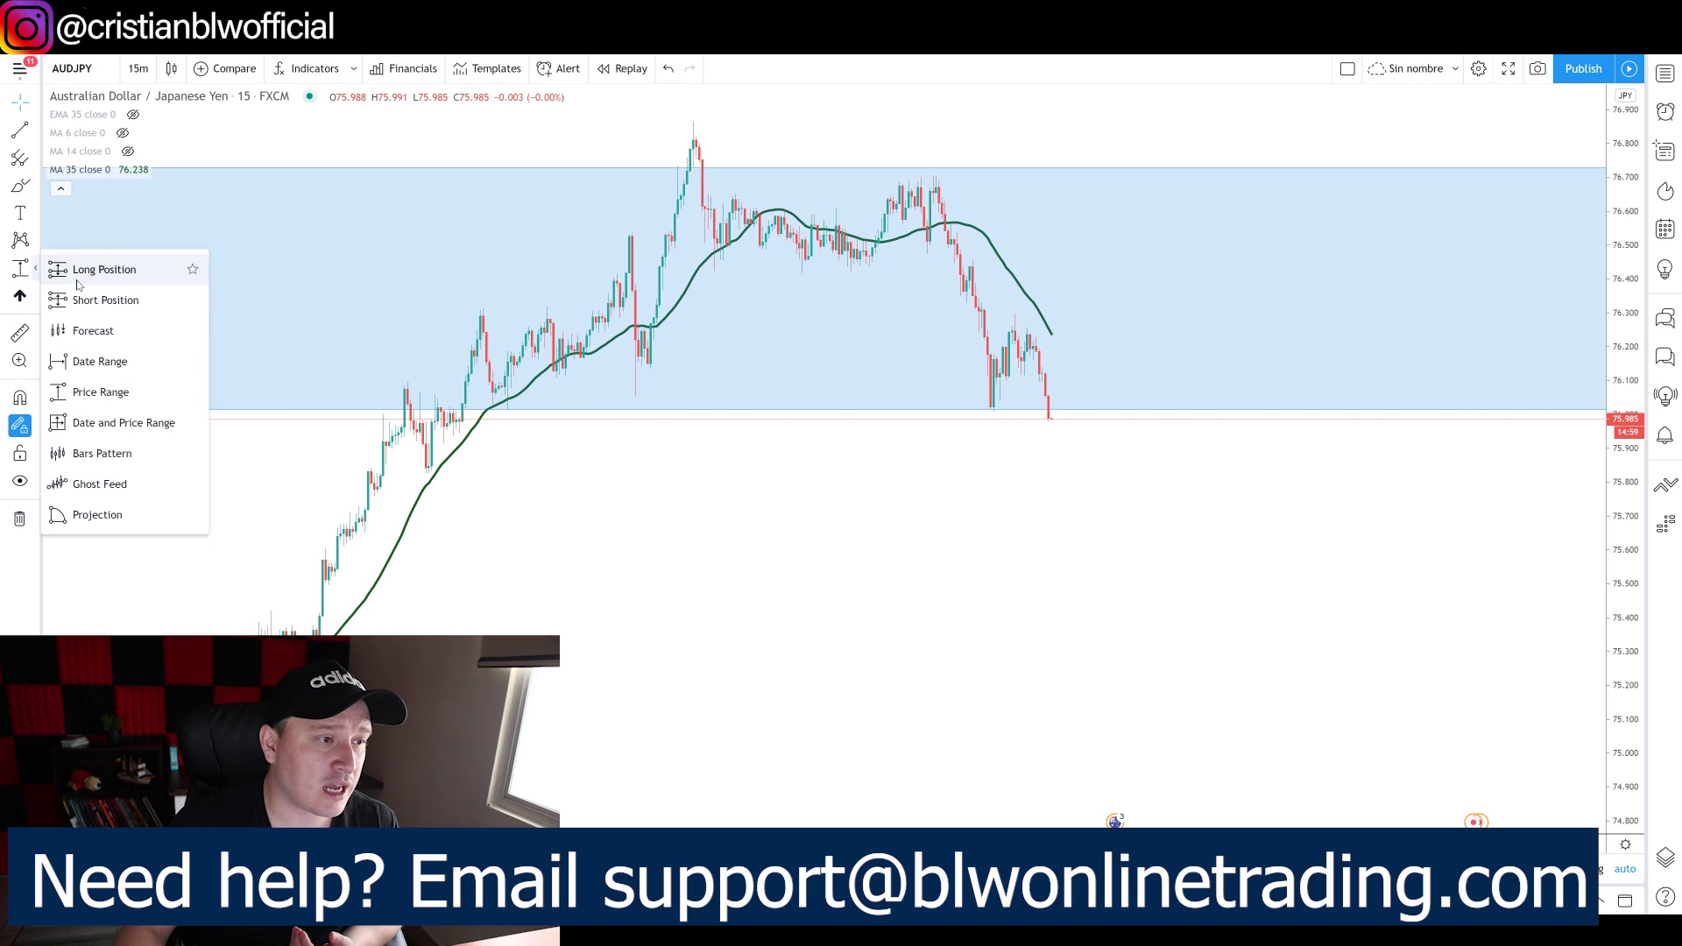
{"action": "left_click", "coordinate": [103, 270]}
{"action": "left_click", "coordinate": [1009, 383]}
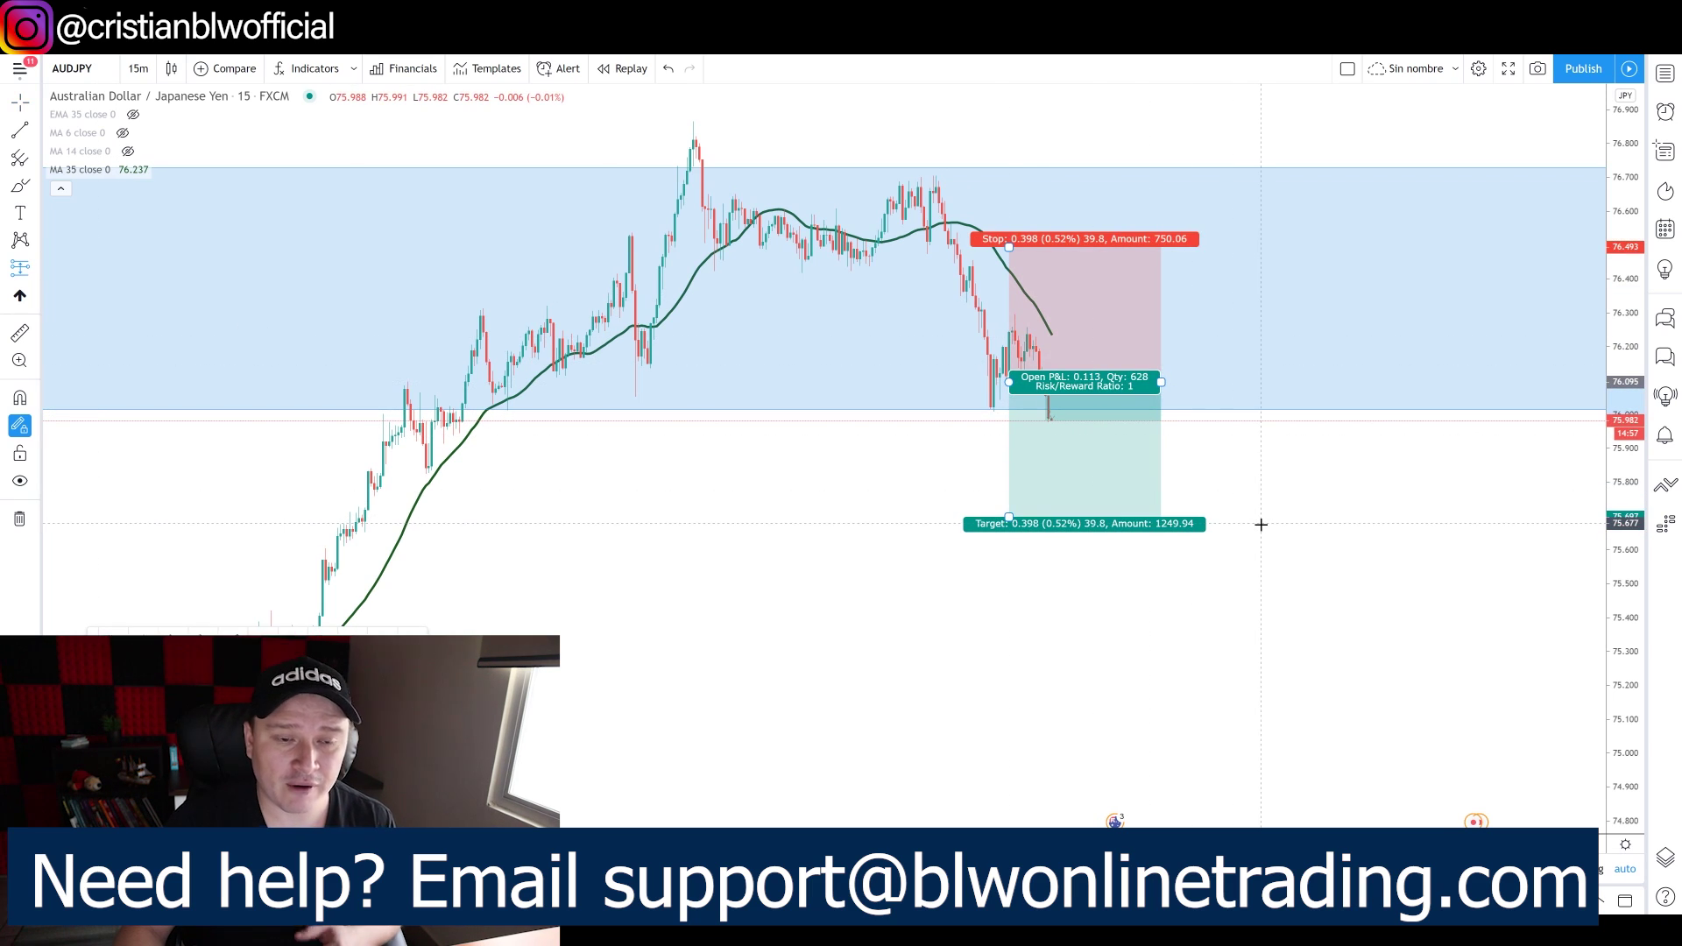
{"action": "key", "text": "ctrl+z"}
Step: Add a long position with entry near 76.02 and target at the zone top 76.73, risk/reward 1.77
{"action": "left_click", "coordinate": [36, 269]}
{"action": "left_click", "coordinate": [131, 297]}
{"action": "left_click", "coordinate": [1149, 322]}
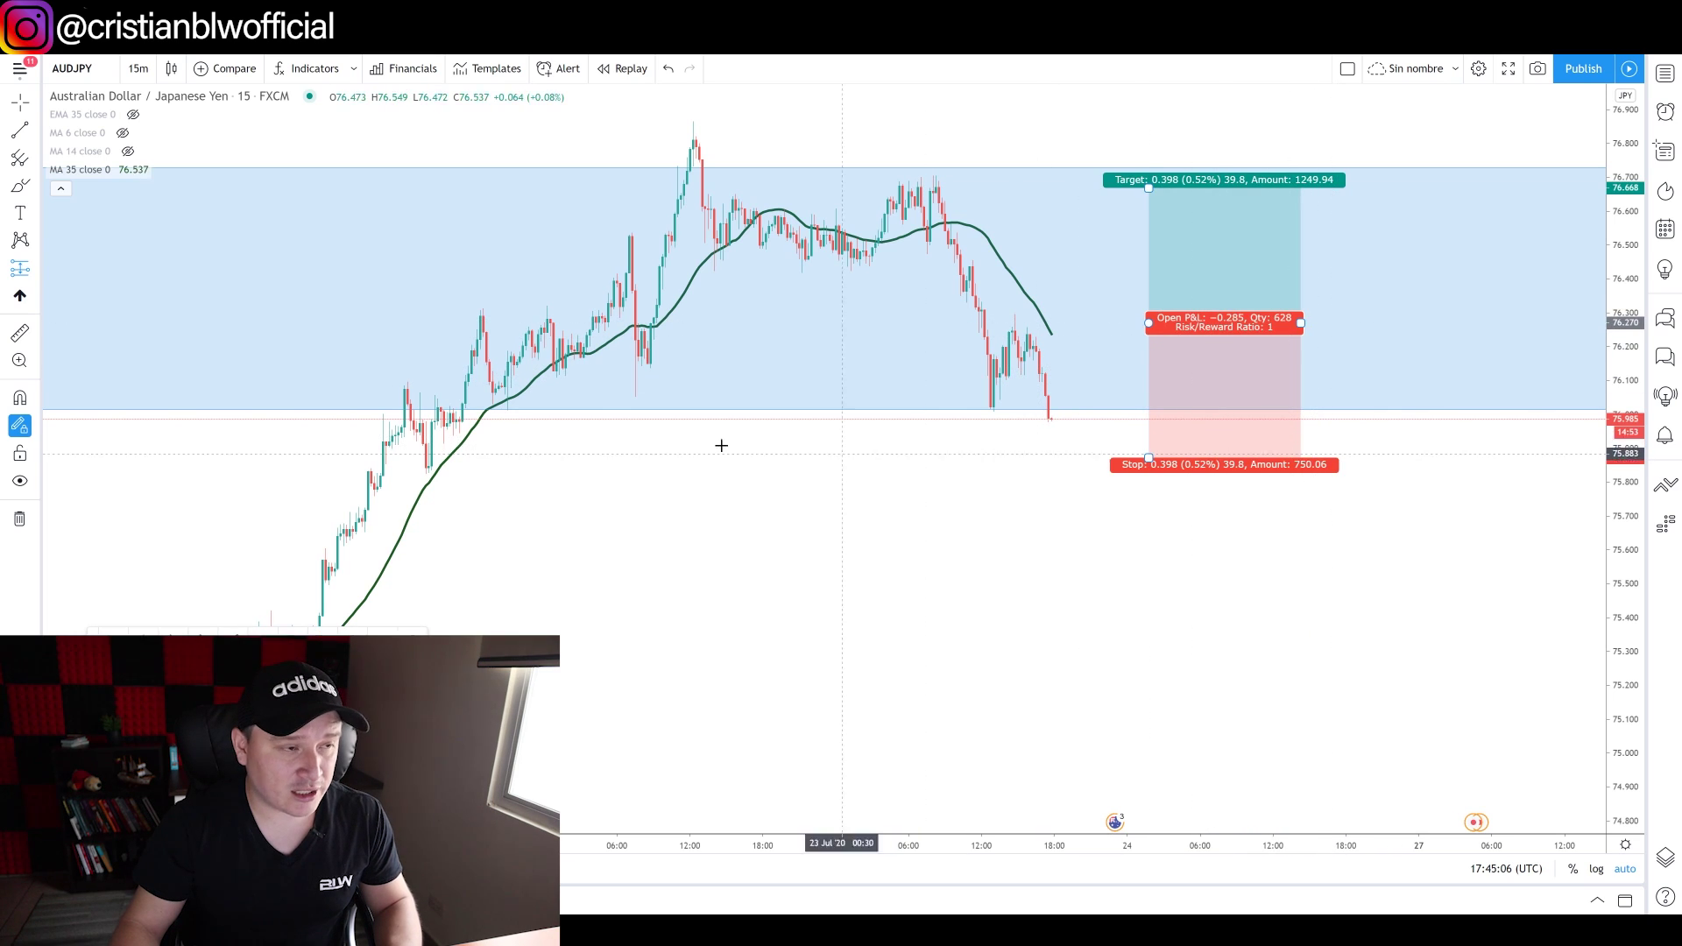
{"action": "mouse_move", "coordinate": [1246, 258]}
{"action": "left_mouse_down"}
{"action": "mouse_move", "coordinate": [1192, 349]}
{"action": "mouse_move", "coordinate": [1164, 353]}
{"action": "left_mouse_up"}
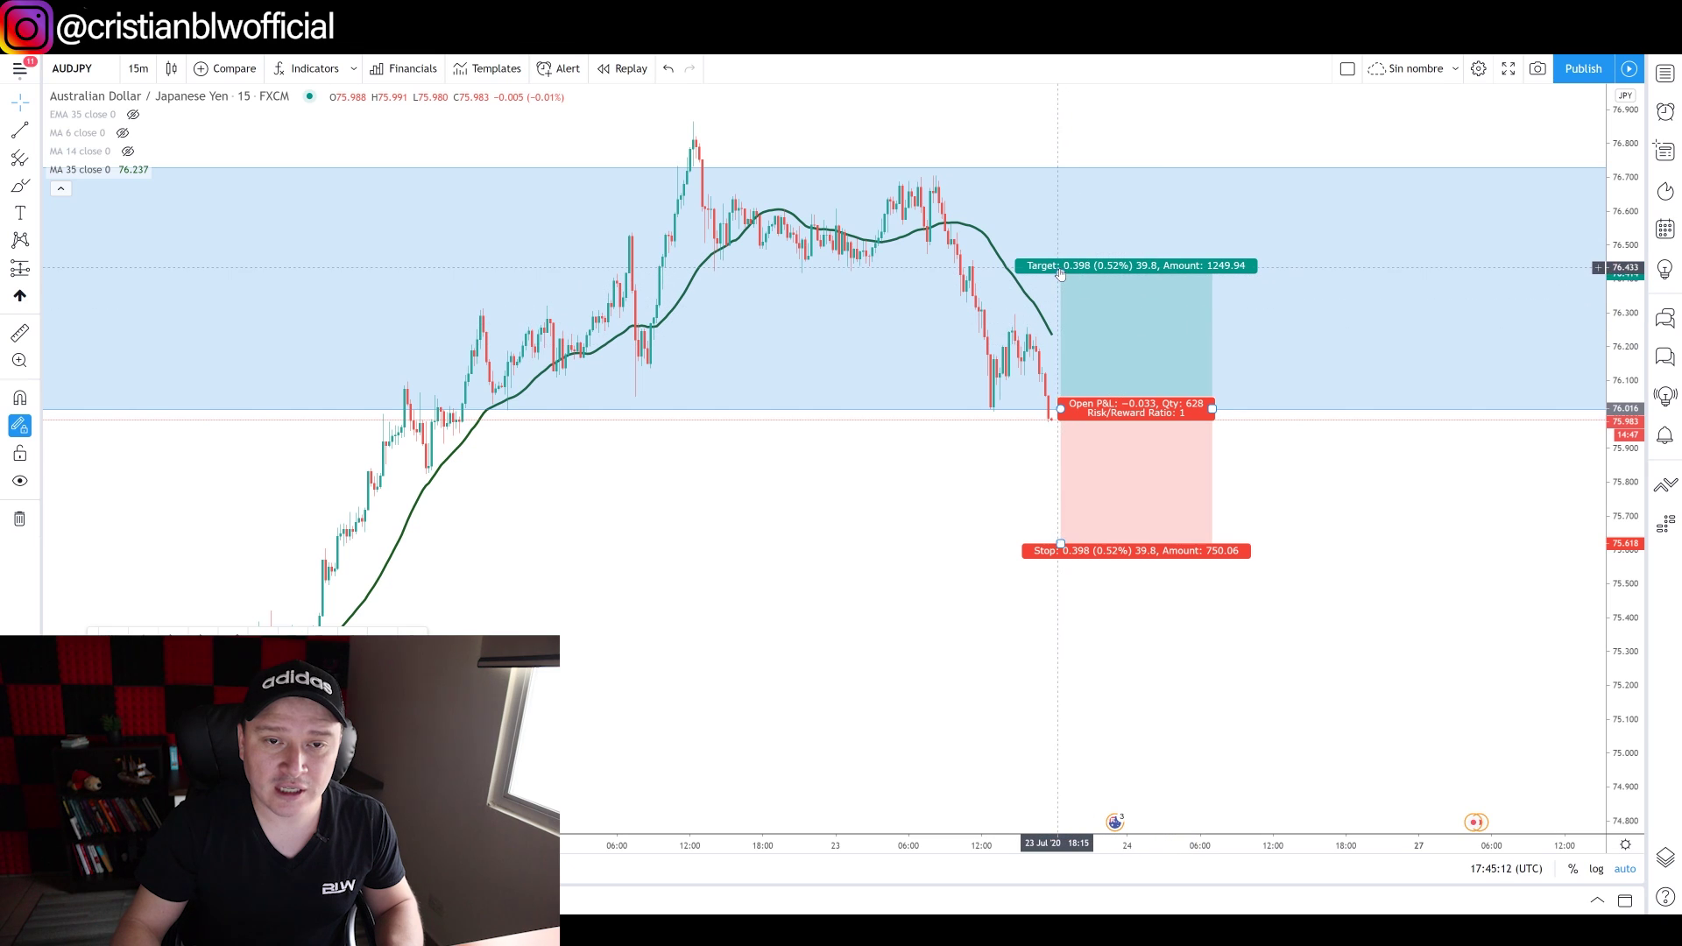
{"action": "left_click_drag", "start_coordinate": [1065, 276], "coordinate": [1070, 168]}
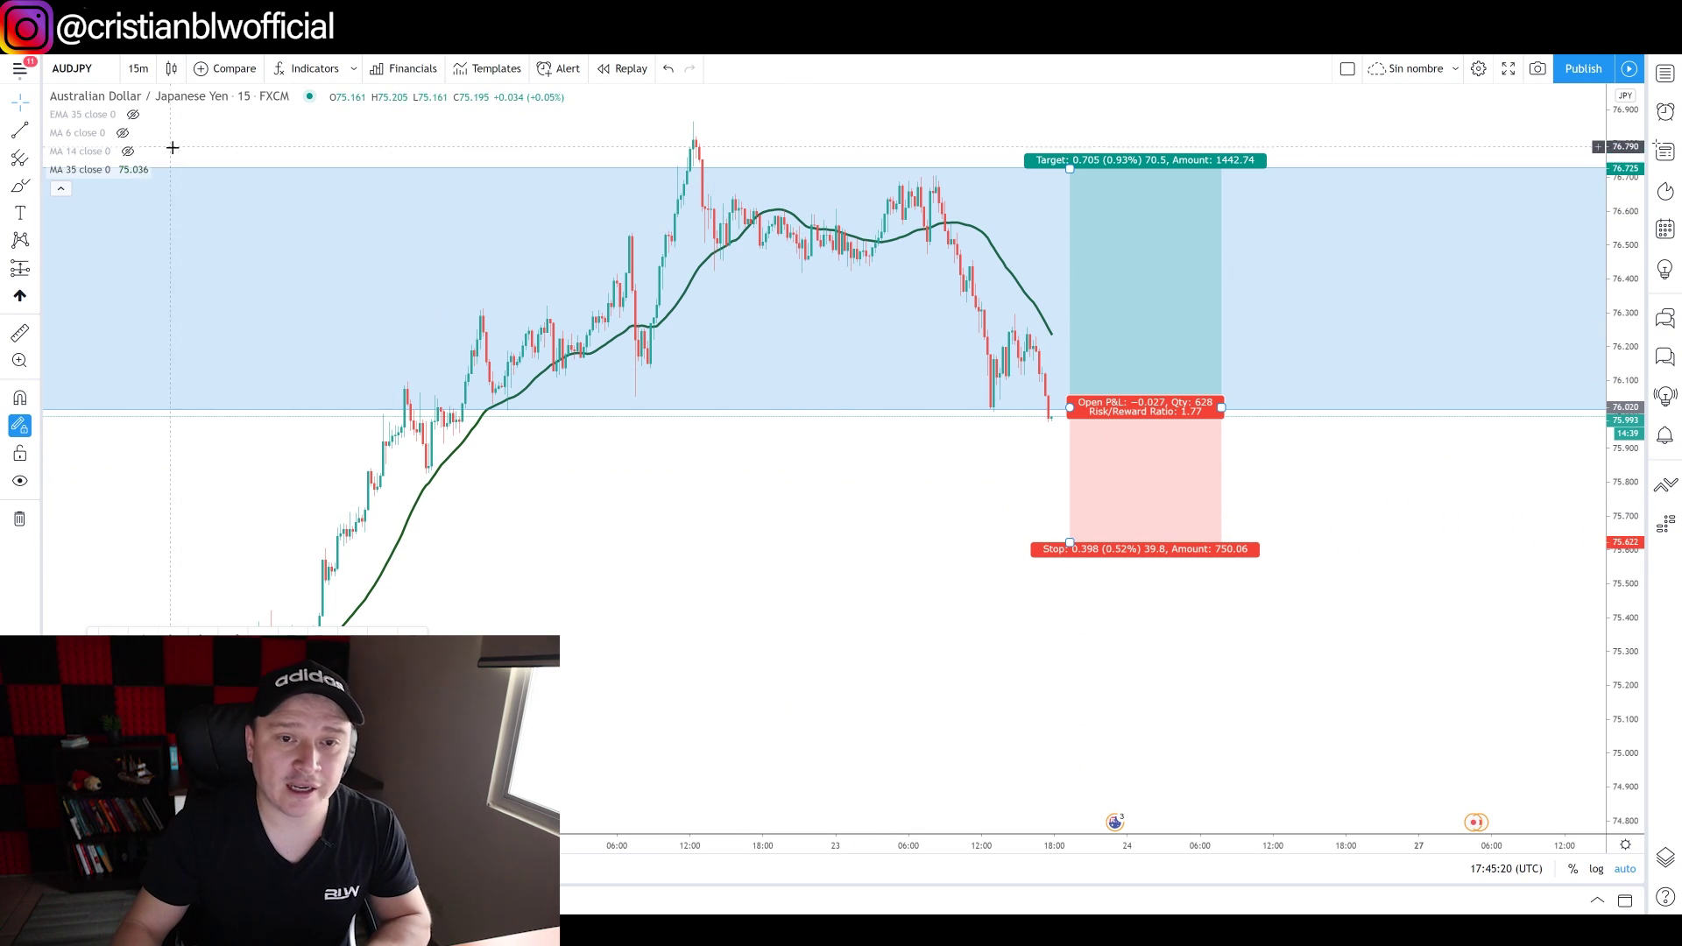
{"action": "left_click", "coordinate": [139, 69]}
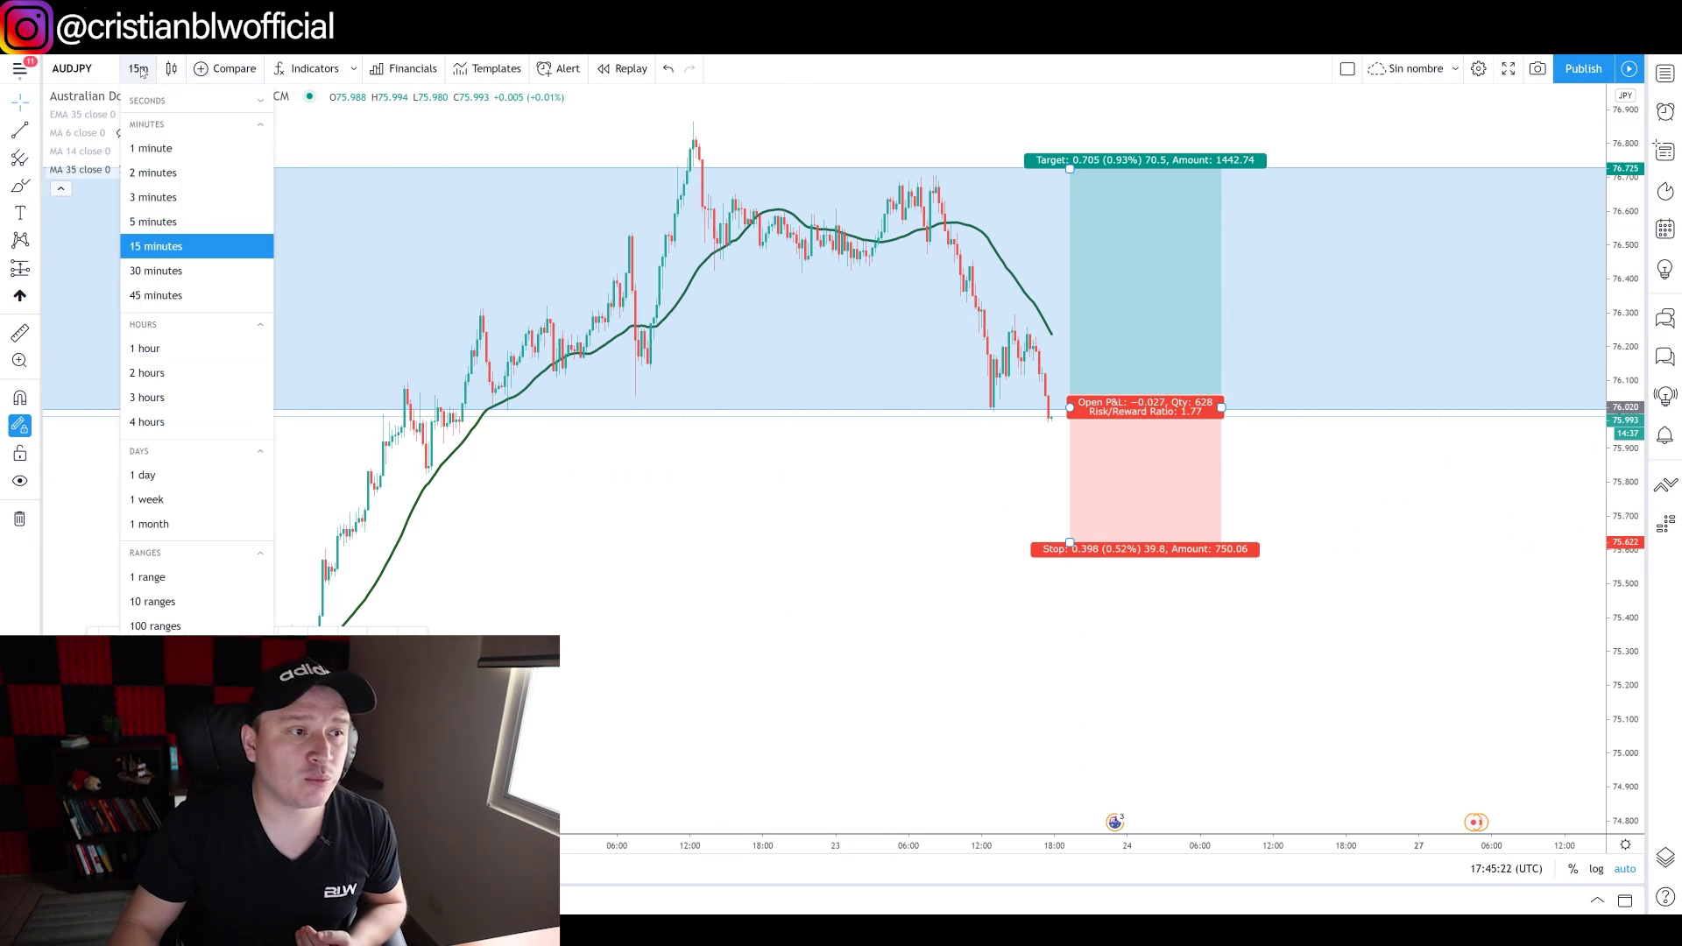
Step: Return the chart to 4-hour candles and shift the long position right of the latest bars
{"action": "left_click", "coordinate": [158, 424]}
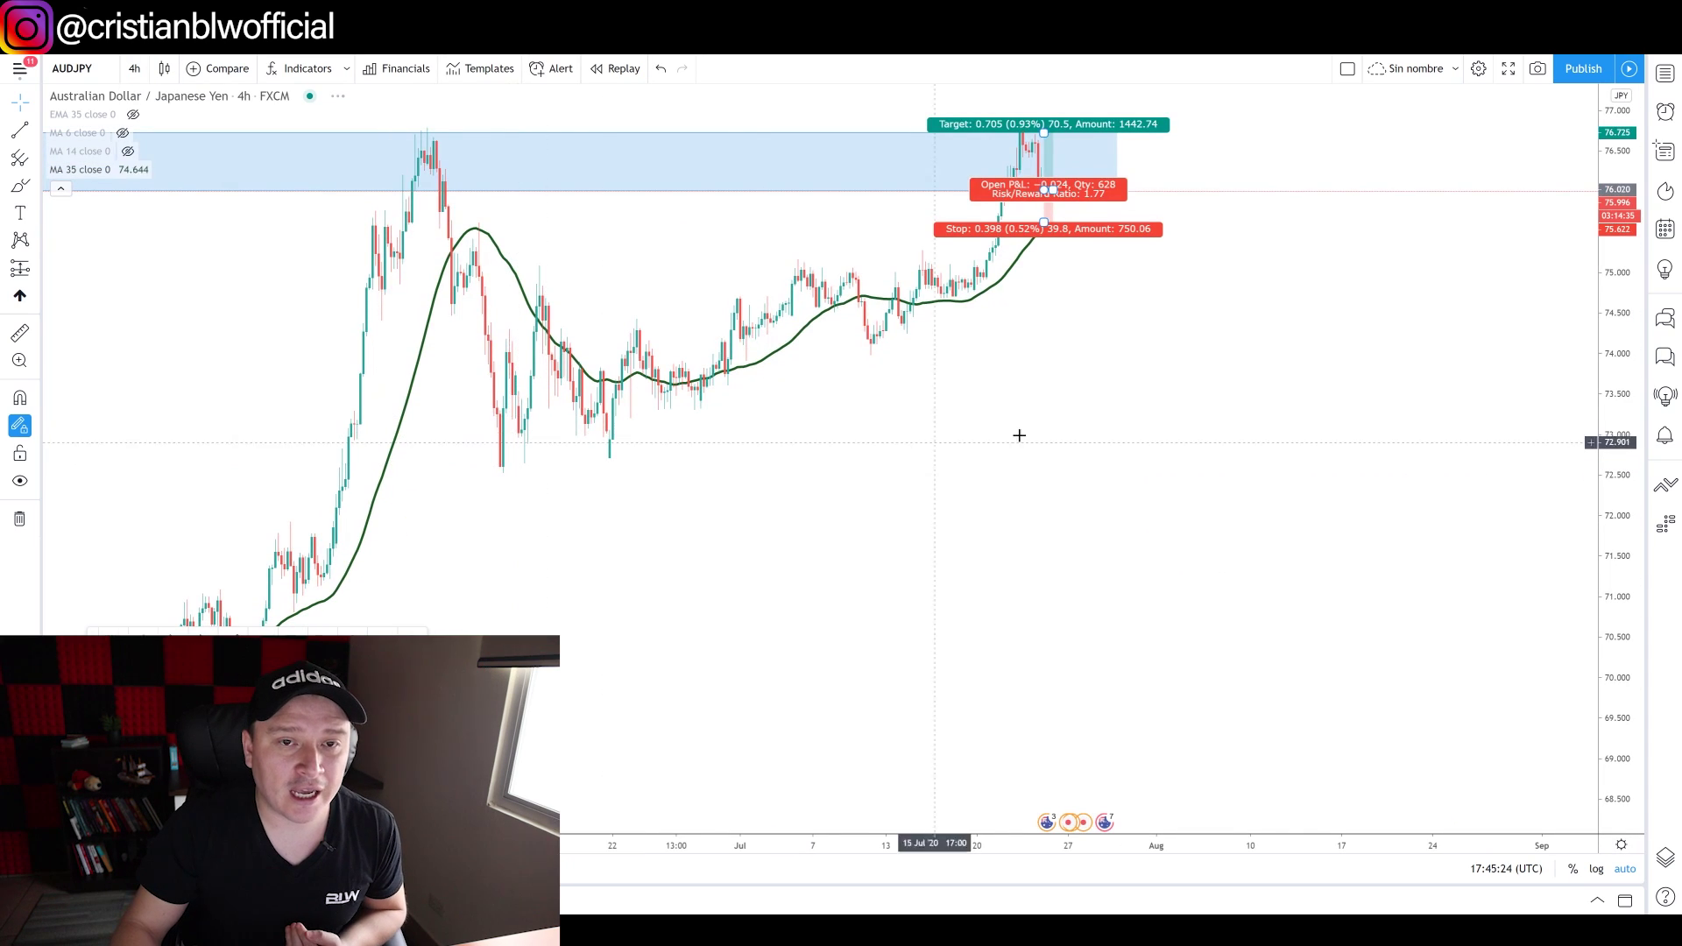
{"action": "scroll", "coordinate": [1018, 436], "scroll_direction": "up", "scroll_amount": 5}
{"action": "left_click_drag", "start_coordinate": [417, 175], "coordinate": [1023, 188]}
{"action": "scroll", "coordinate": [579, 543], "scroll_direction": "down", "scroll_amount": 1}
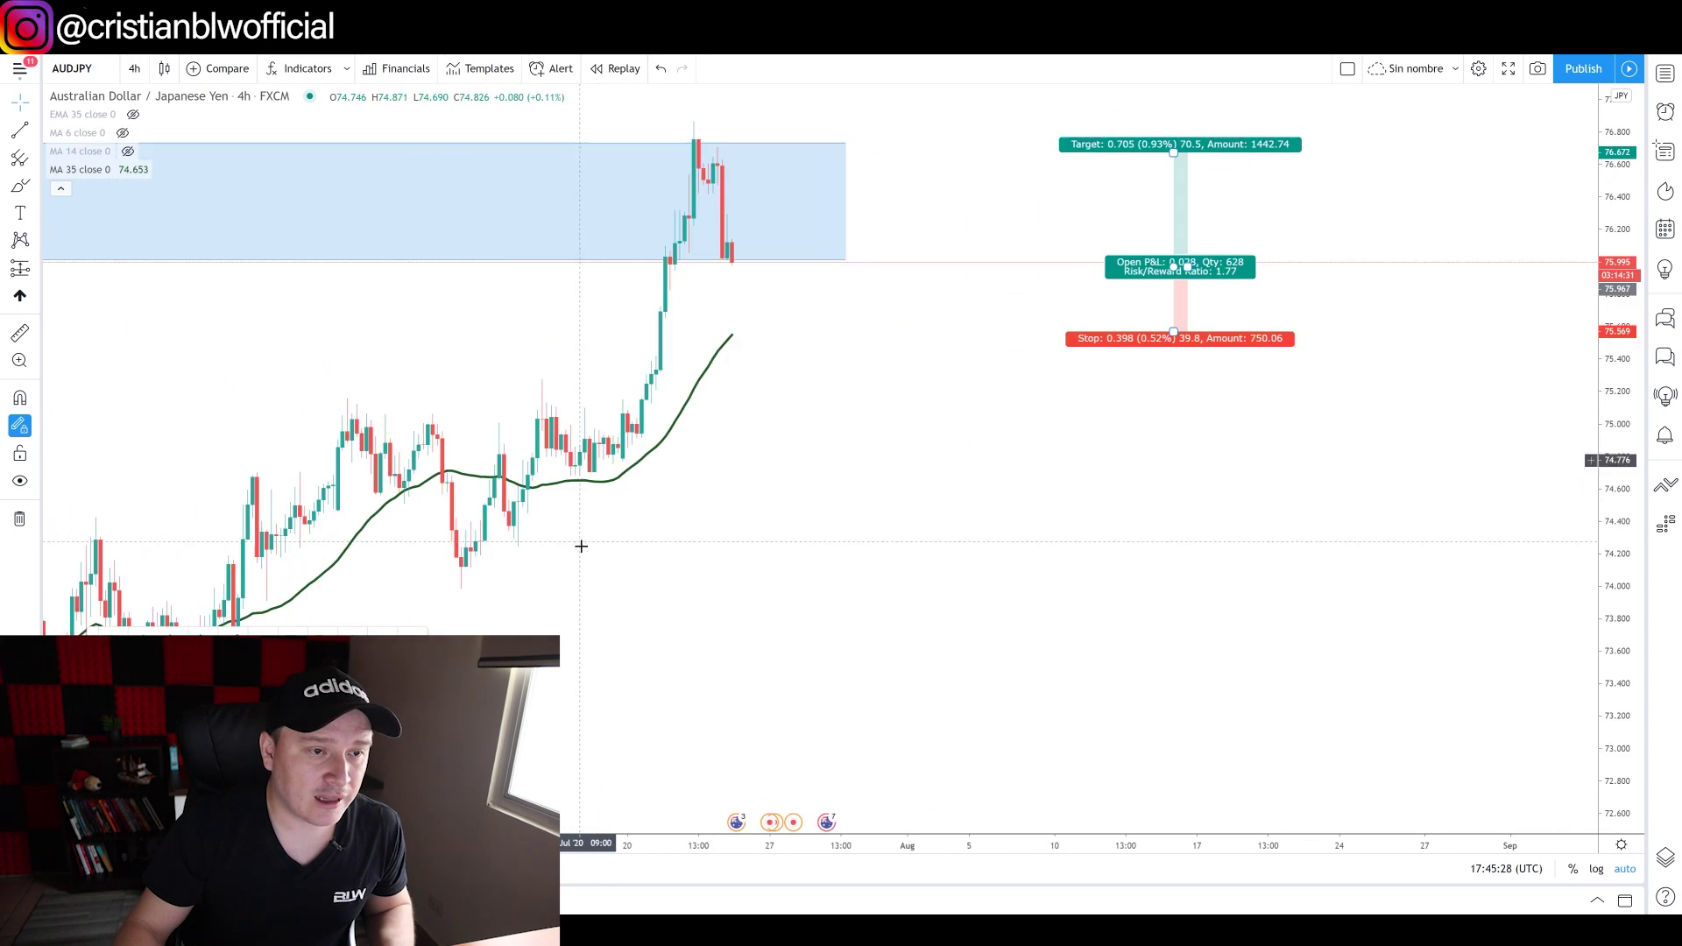
{"action": "scroll", "coordinate": [630, 341], "scroll_direction": "down", "scroll_amount": 1}
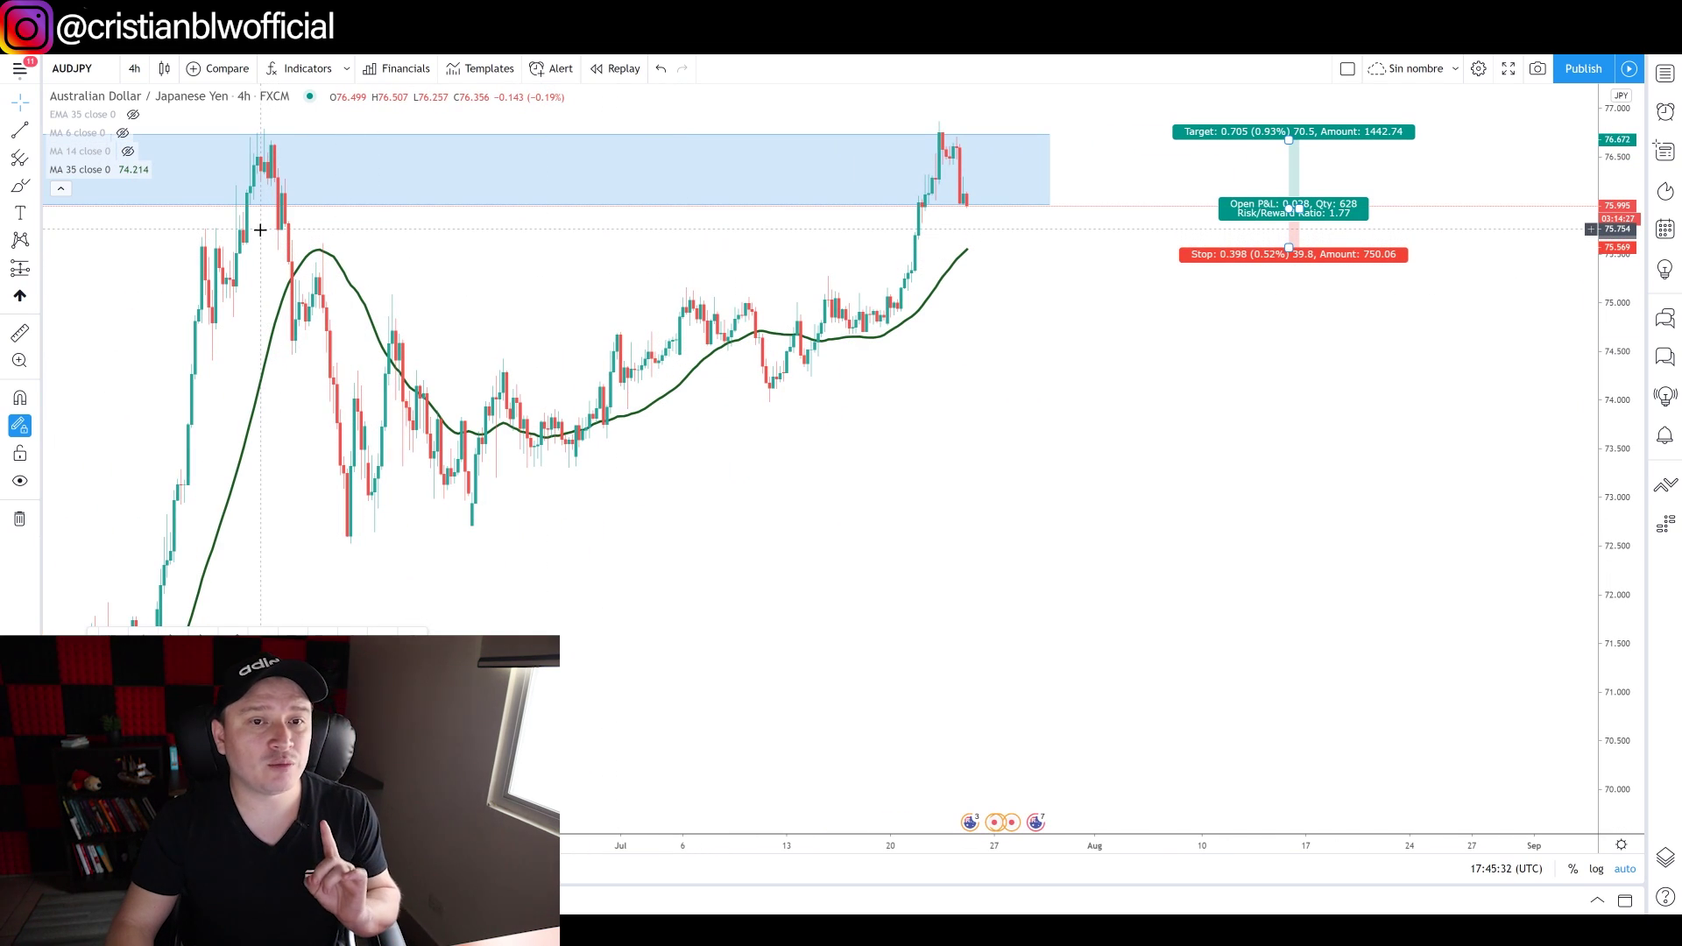
Step: Draw a horizontal price line at 75.746
{"action": "left_click", "coordinate": [35, 131]}
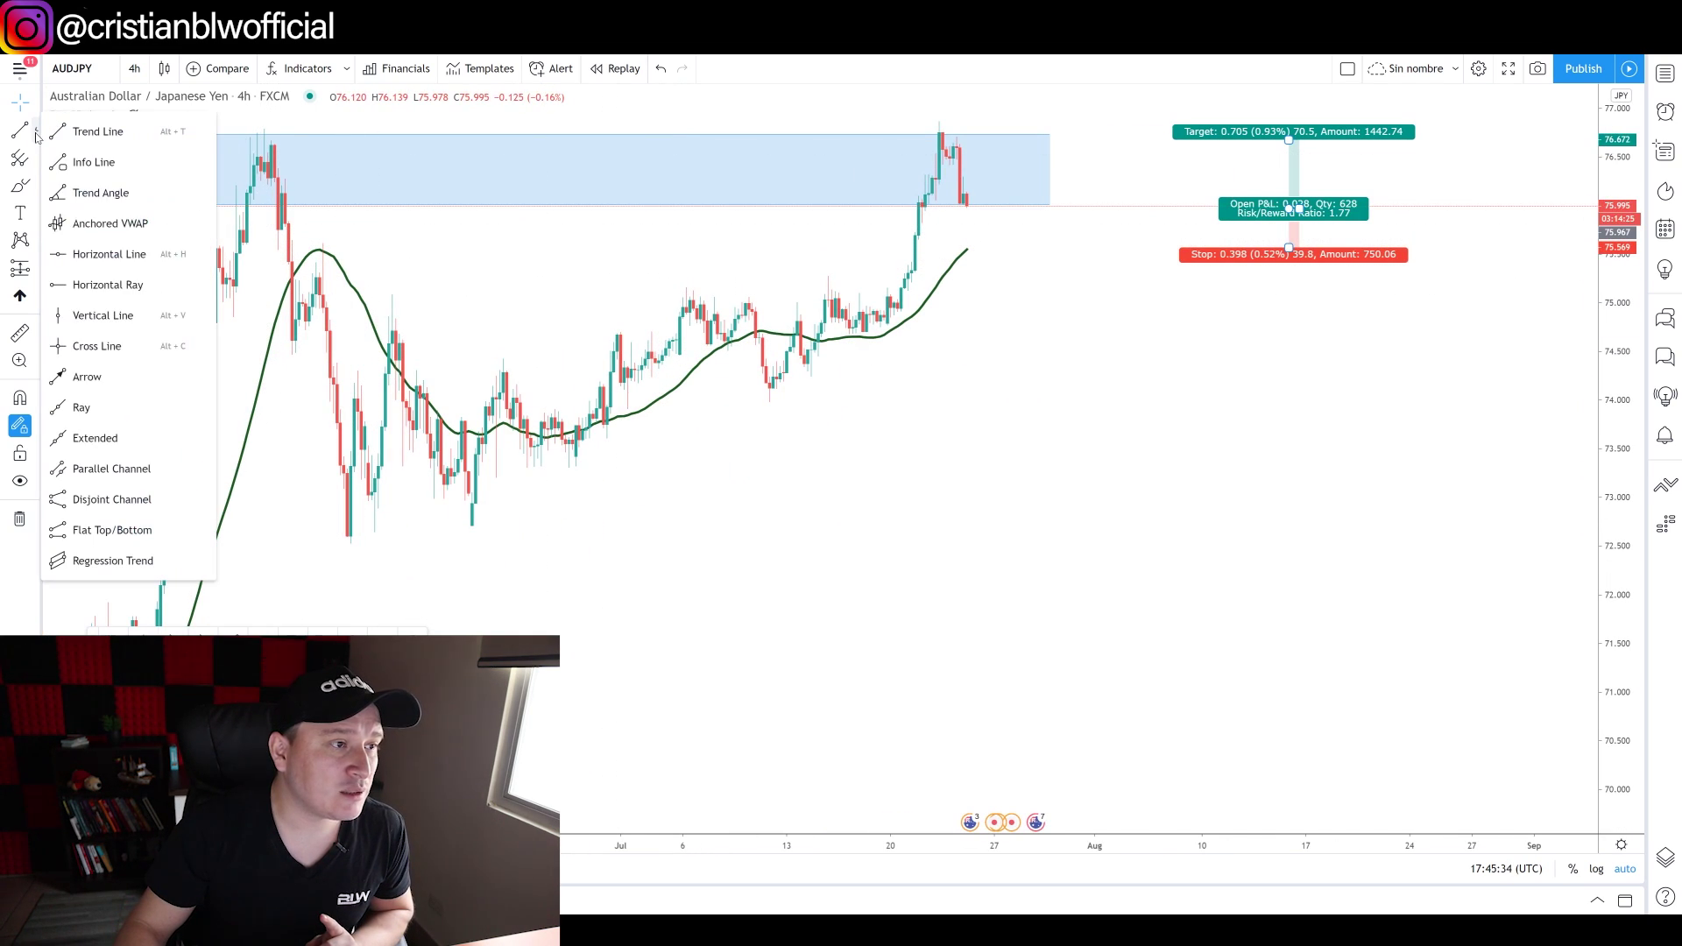
{"action": "left_click", "coordinate": [99, 253]}
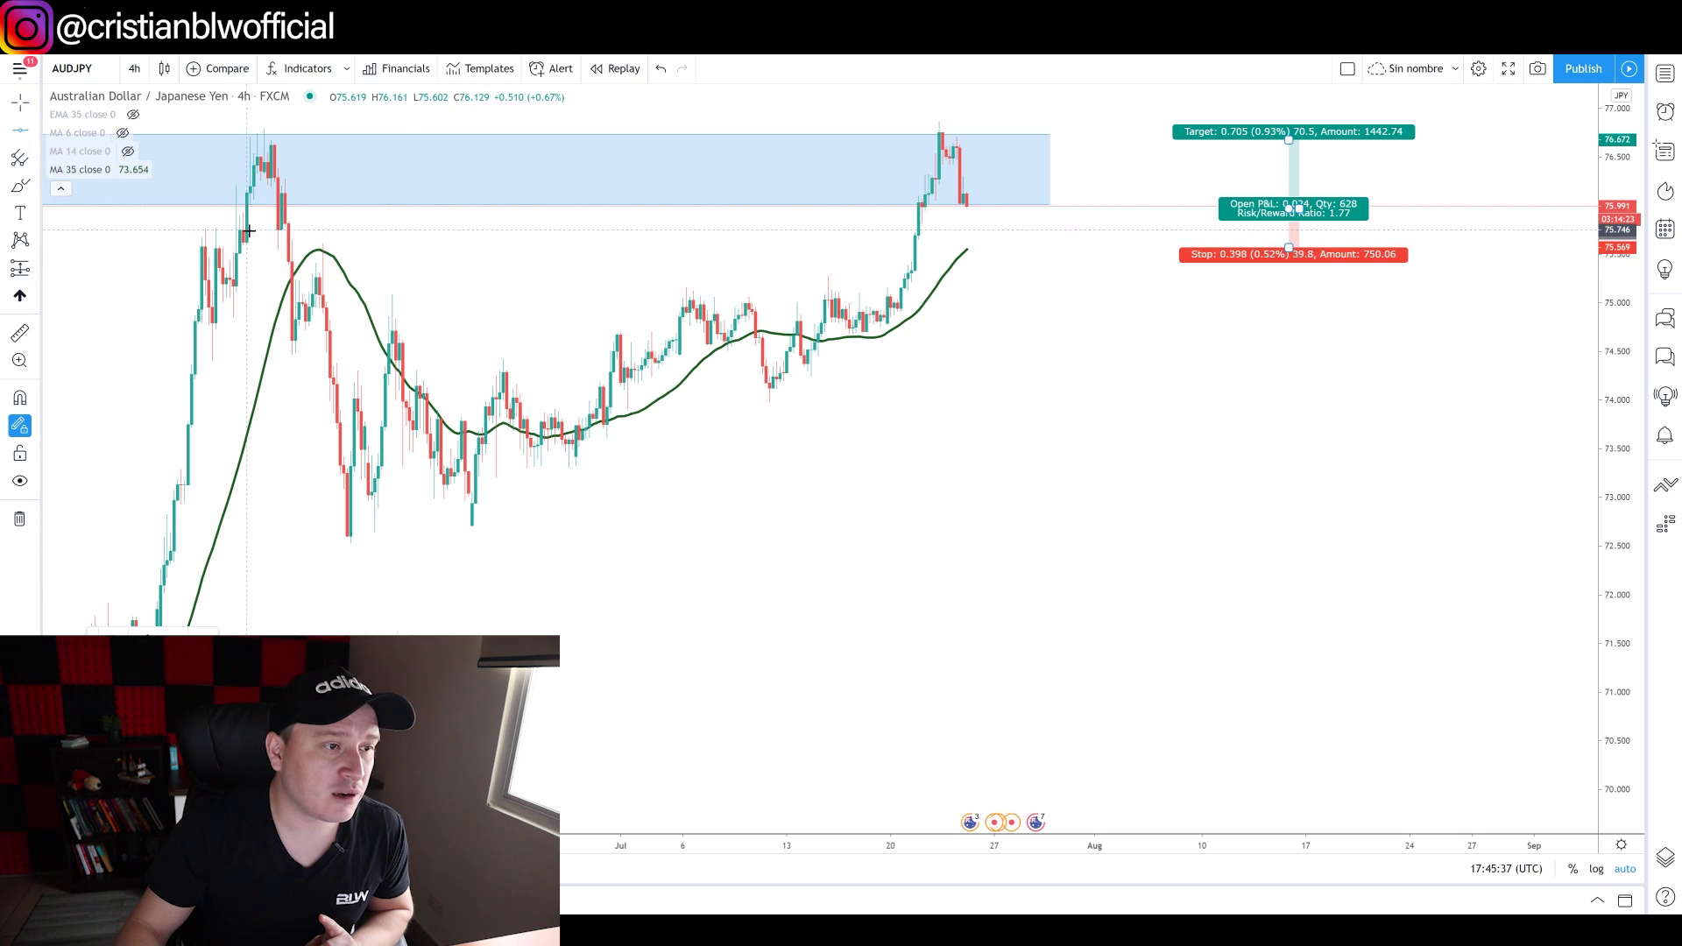
{"action": "left_click", "coordinate": [818, 230]}
{"action": "scroll", "coordinate": [968, 360], "scroll_direction": "up", "scroll_amount": 5}
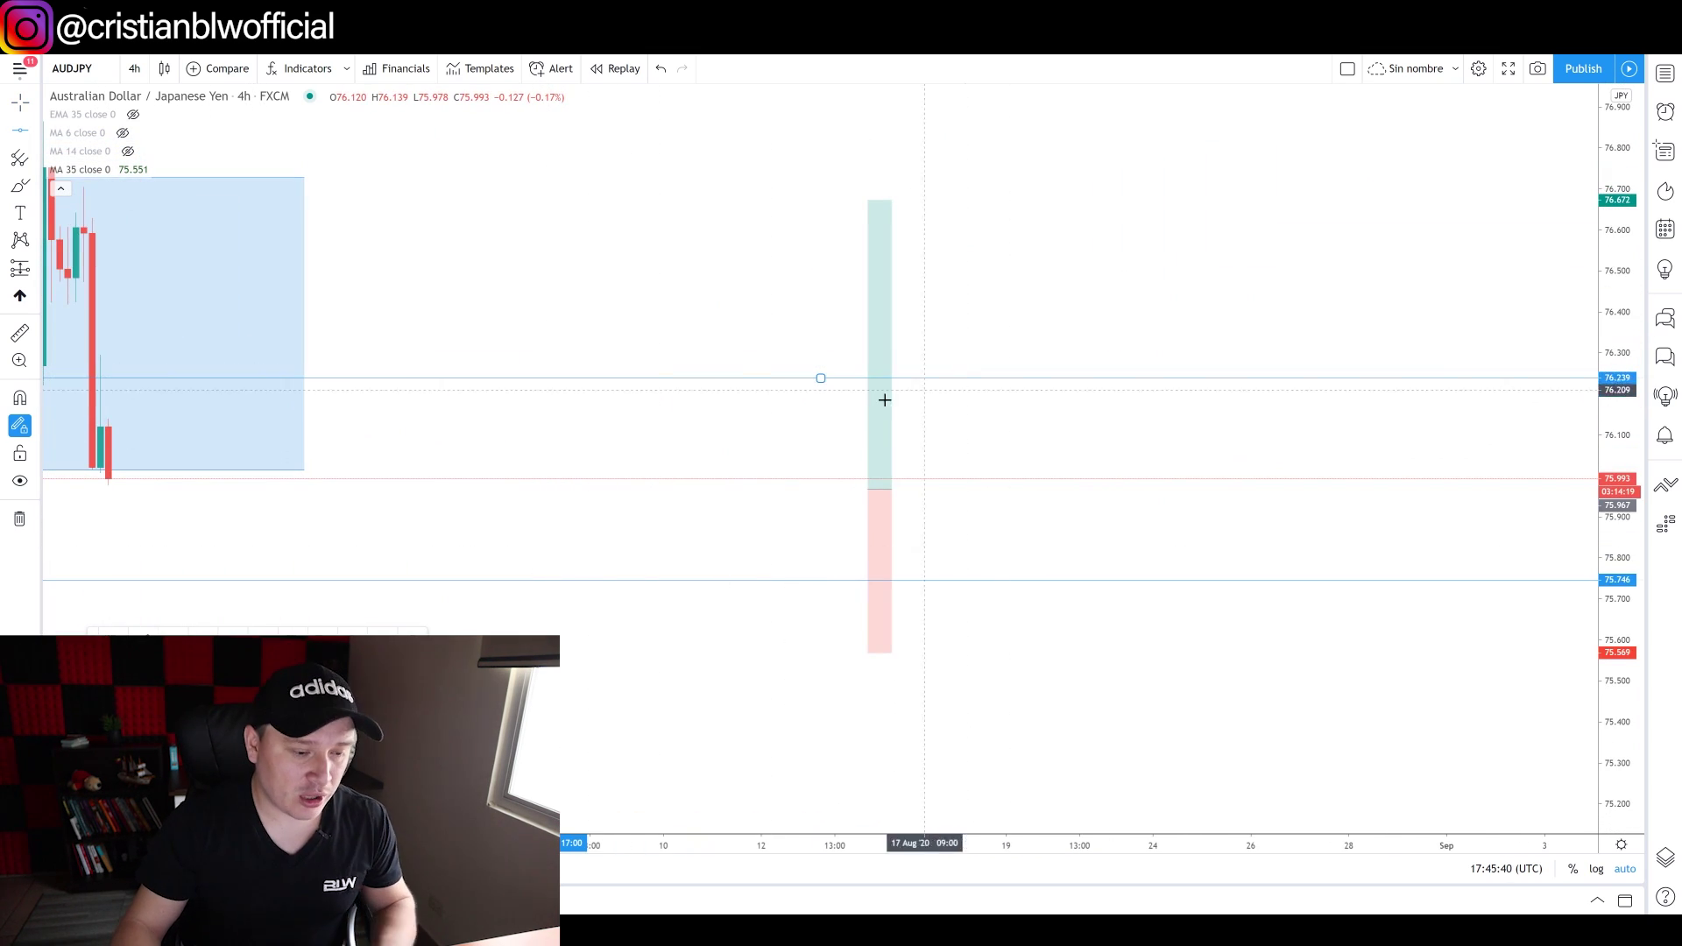
Step: Dismiss the symbol search, undo the stray horizontal lines at 76.697 and 76.239, and recentre the candles
{"action": "type", "text": "Z"}
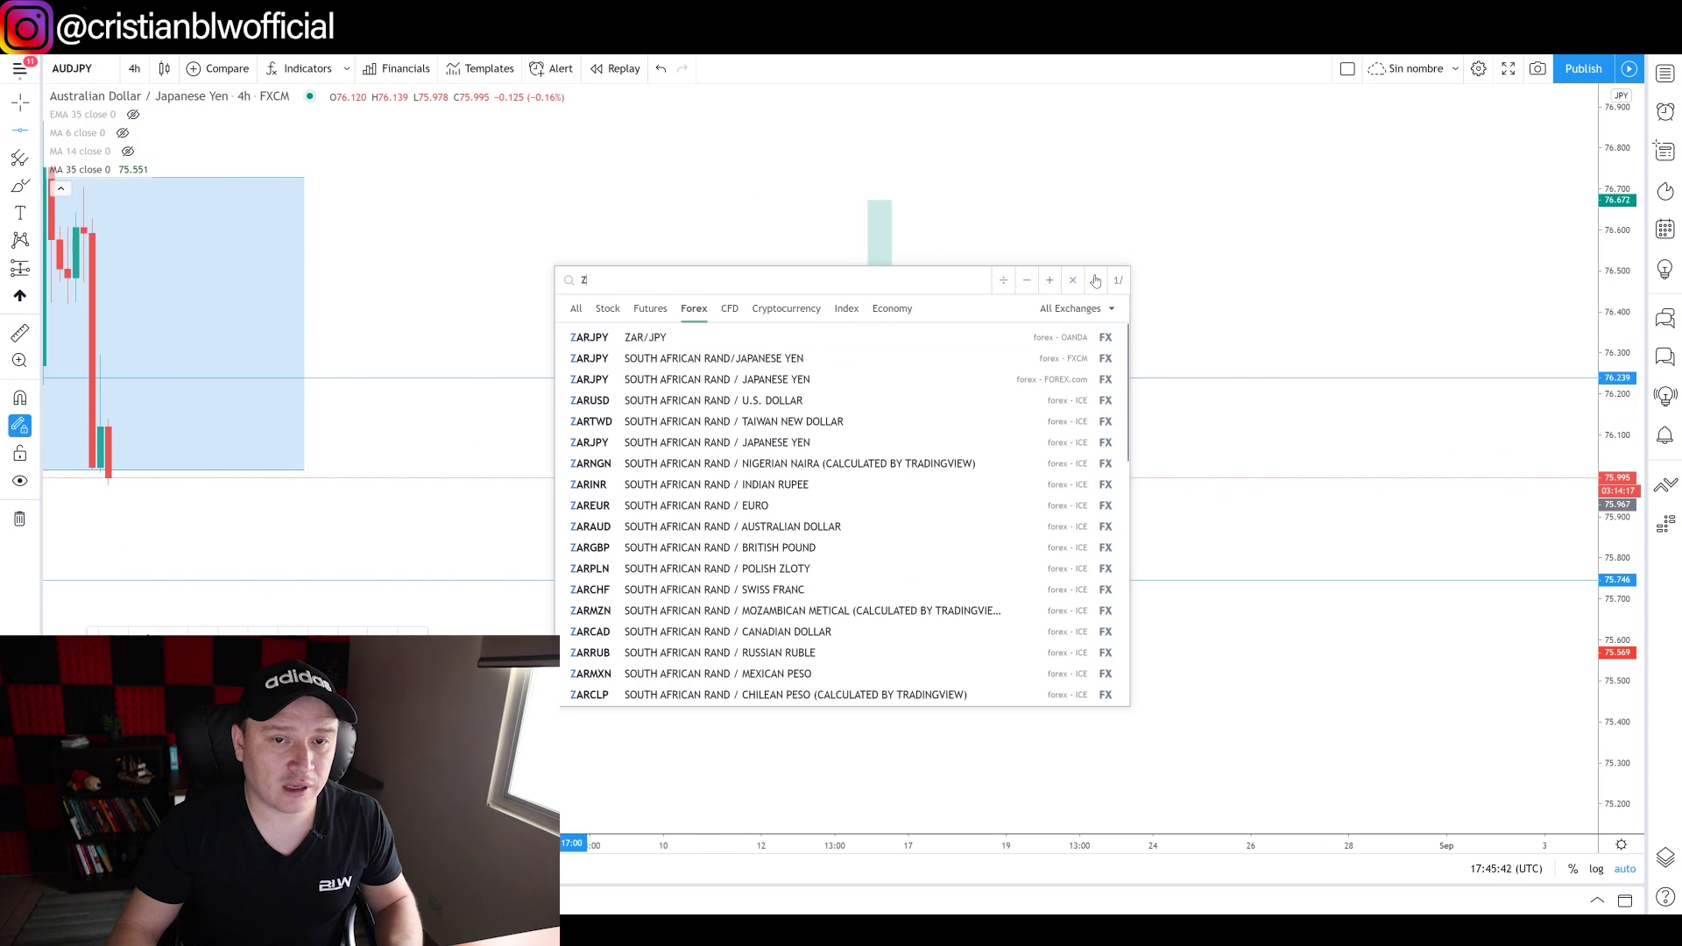
{"action": "key", "text": "Escape"}
{"action": "key", "text": "ctrl+z"}
{"action": "key", "text": "ctrl+z"}
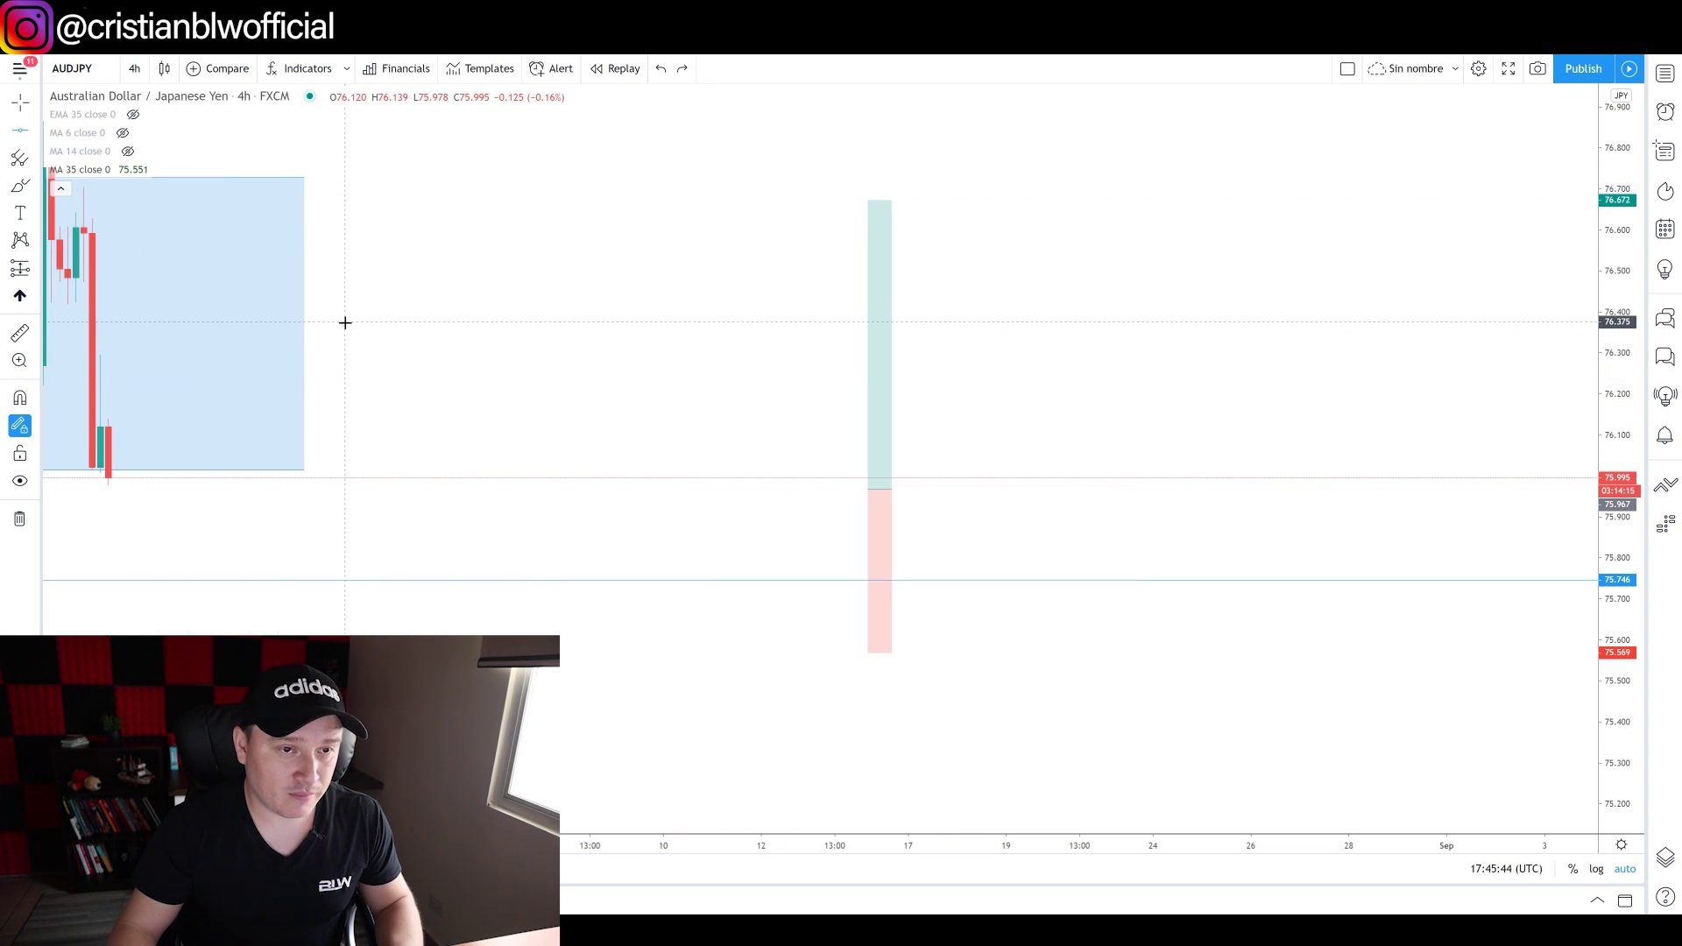
{"action": "left_click_drag", "start_coordinate": [393, 370], "coordinate": [1125, 241]}
Step: Move the long position onto the breakout candles, widen it into August, and raise the stop to 75.747
{"action": "left_click_drag", "start_coordinate": [1495, 210], "coordinate": [854, 161]}
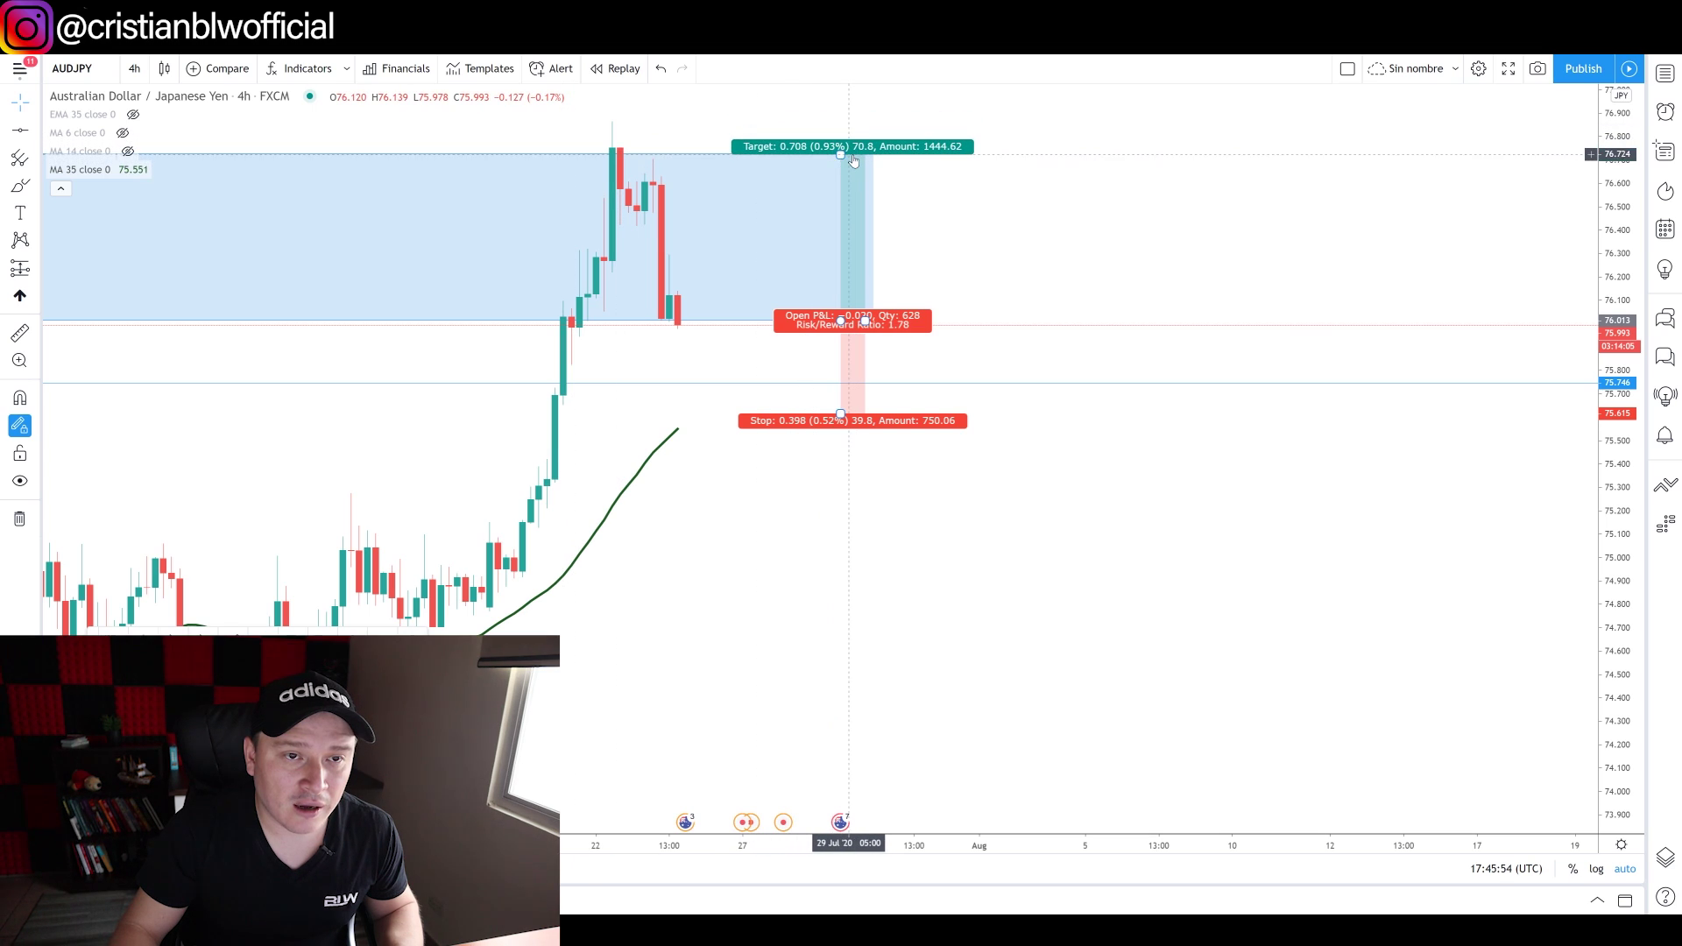
{"action": "left_click_drag", "start_coordinate": [835, 161], "coordinate": [706, 165]}
{"action": "left_click_drag", "start_coordinate": [844, 323], "coordinate": [528, 321]}
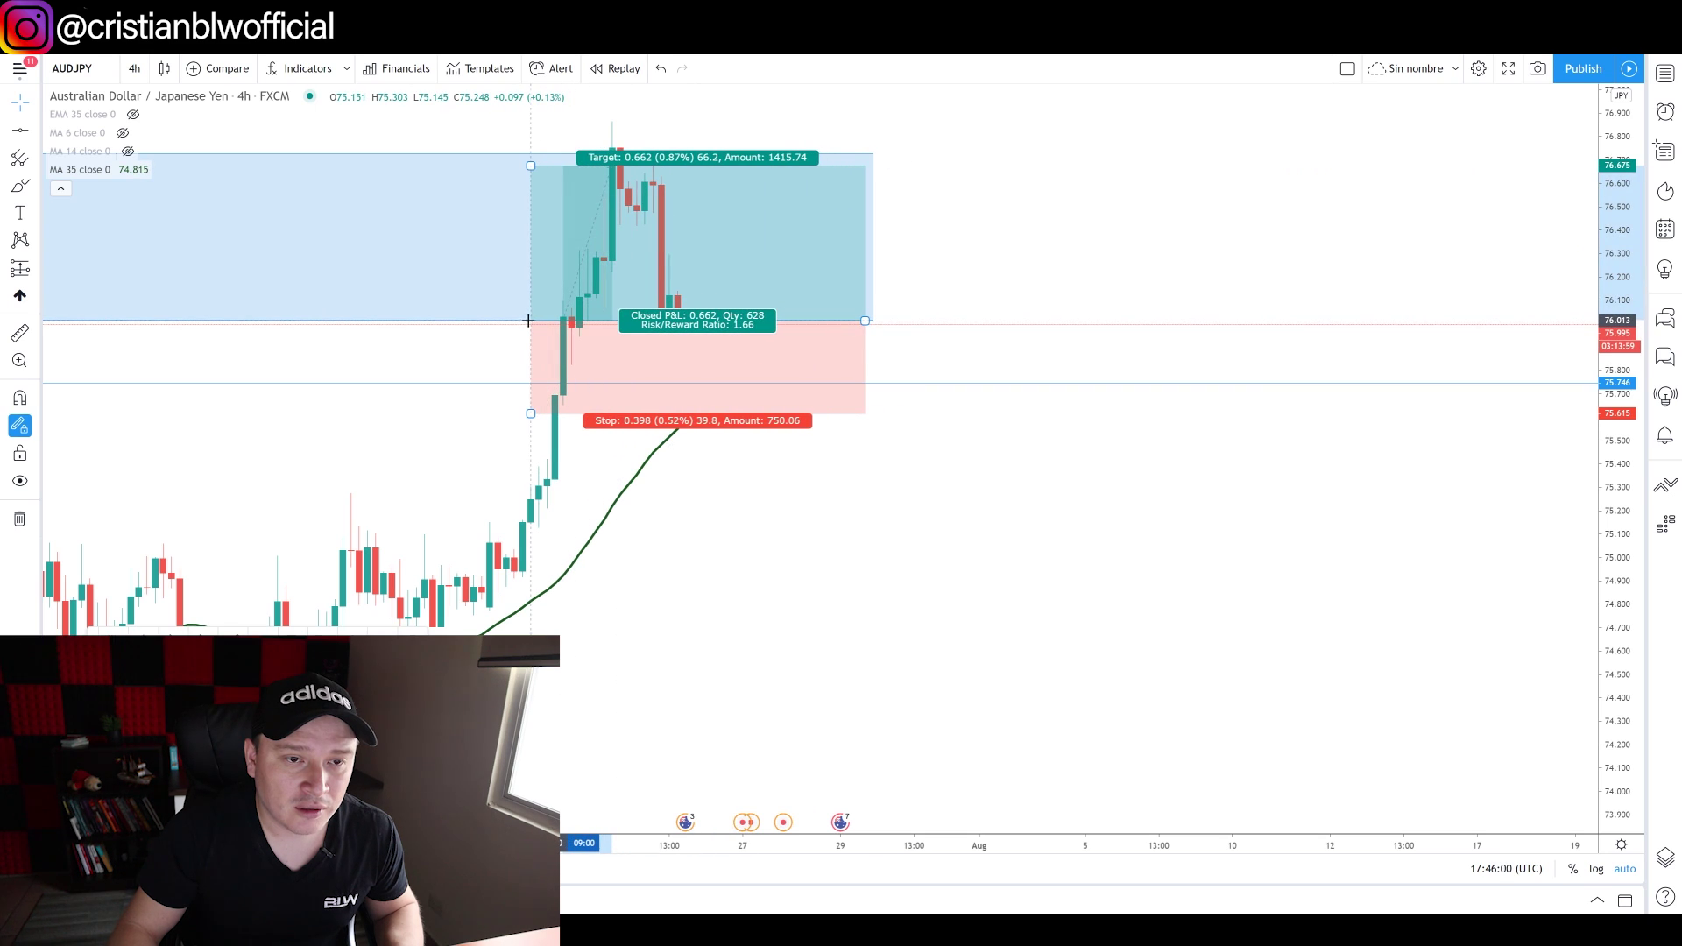
{"action": "left_click_drag", "start_coordinate": [865, 321], "coordinate": [1437, 297]}
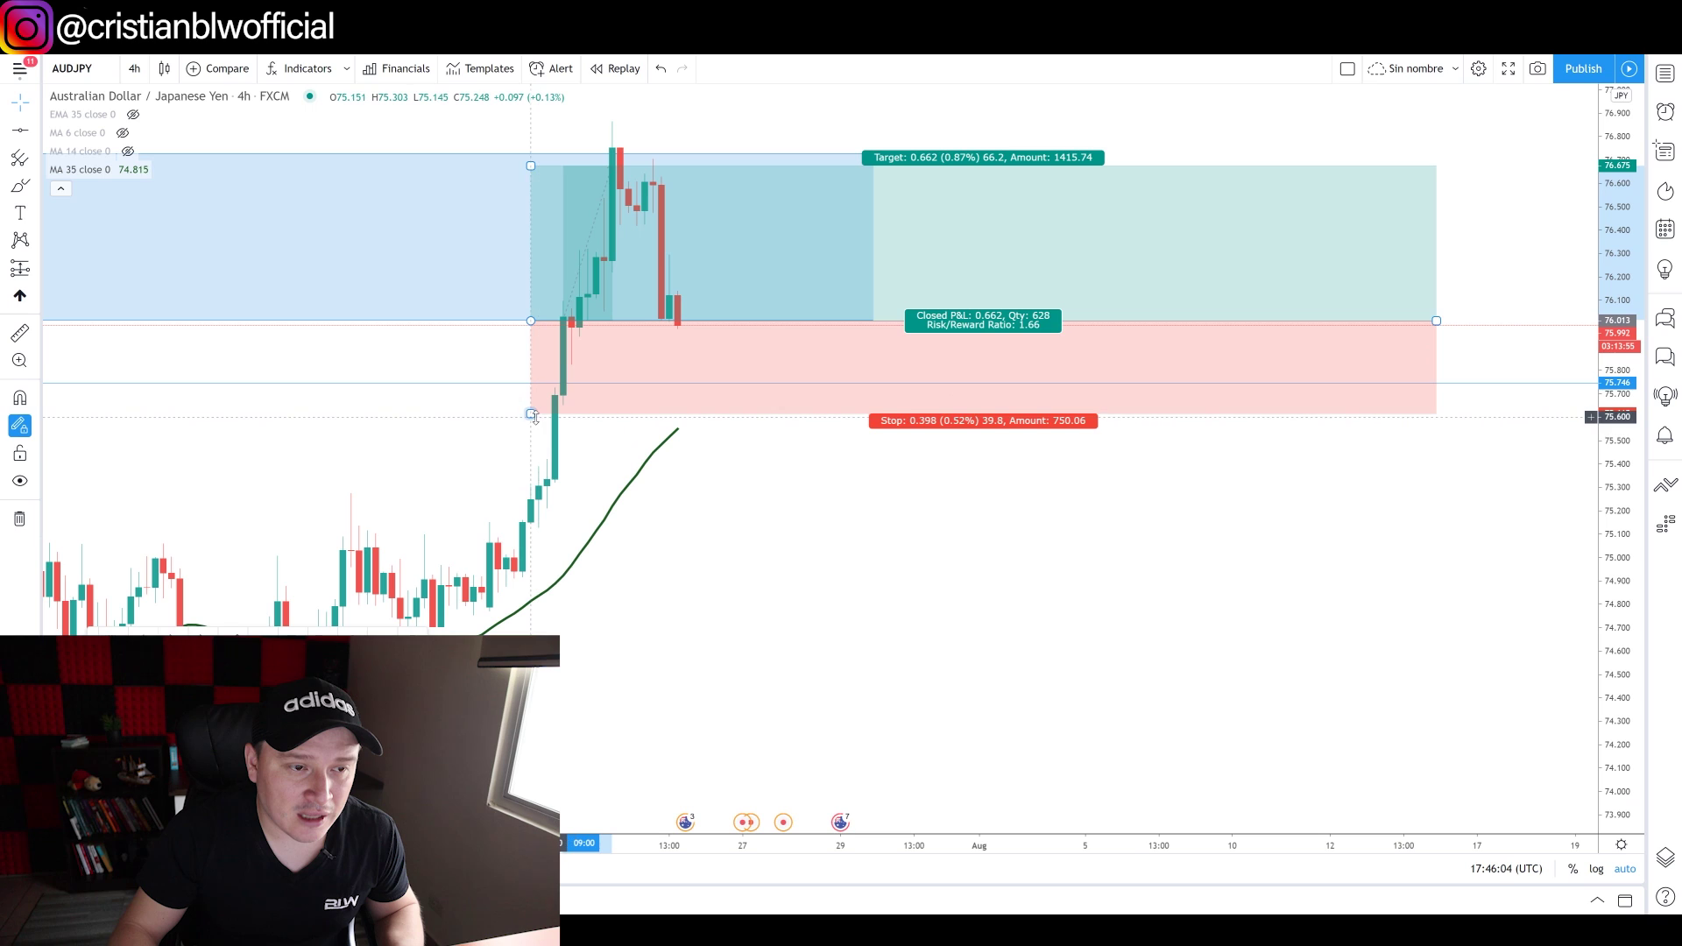
{"action": "left_click_drag", "start_coordinate": [530, 413], "coordinate": [531, 383]}
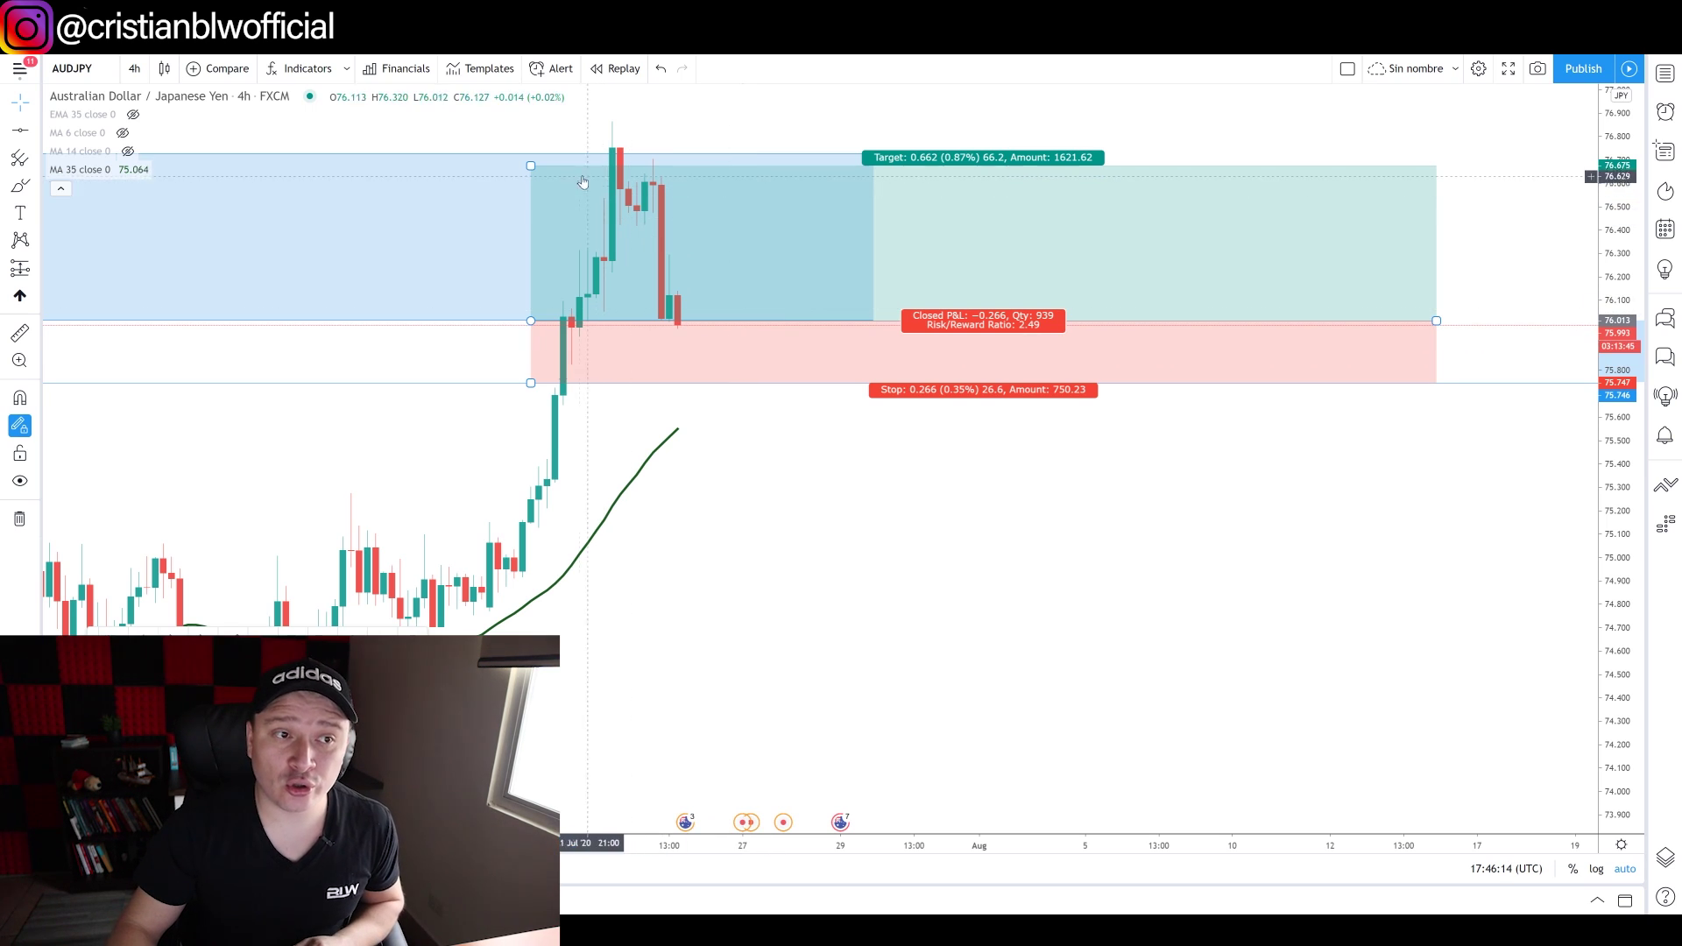
Step: Drag the long position's target up to 76.727 for a 2.68 risk/reward ratio
{"action": "left_click_drag", "start_coordinate": [530, 165], "coordinate": [530, 154]}
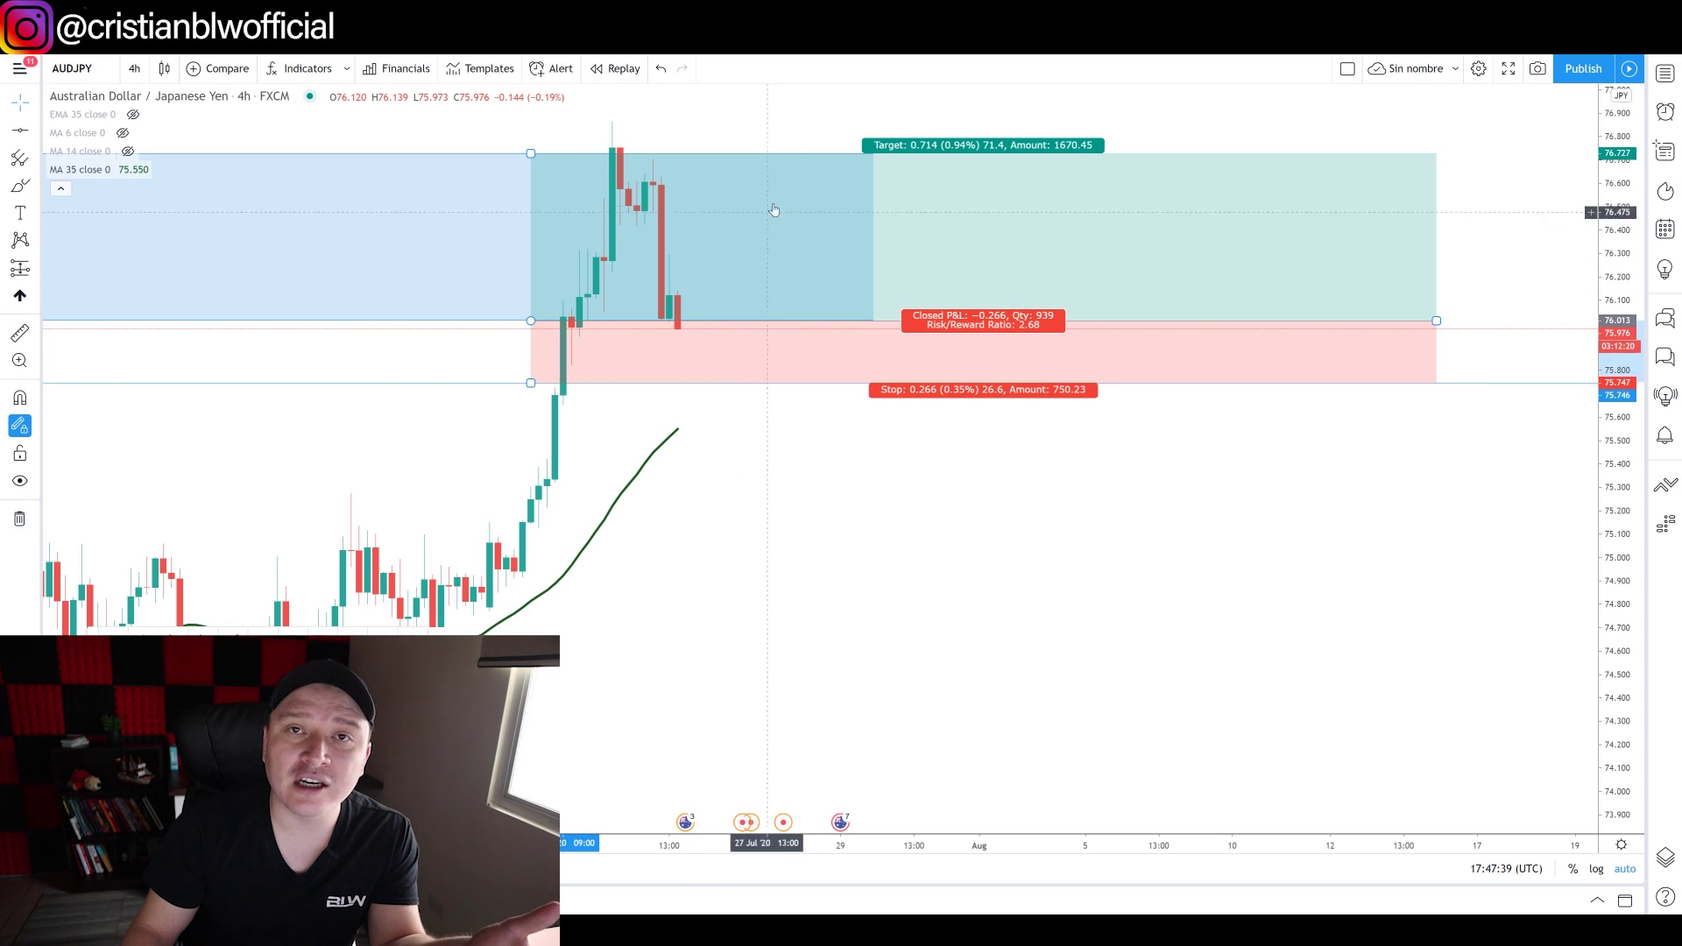
Step: Switch the chart to 1-hour candles, then to 15-minute candles
{"action": "left_click", "coordinate": [136, 70]}
{"action": "left_click", "coordinate": [180, 348]}
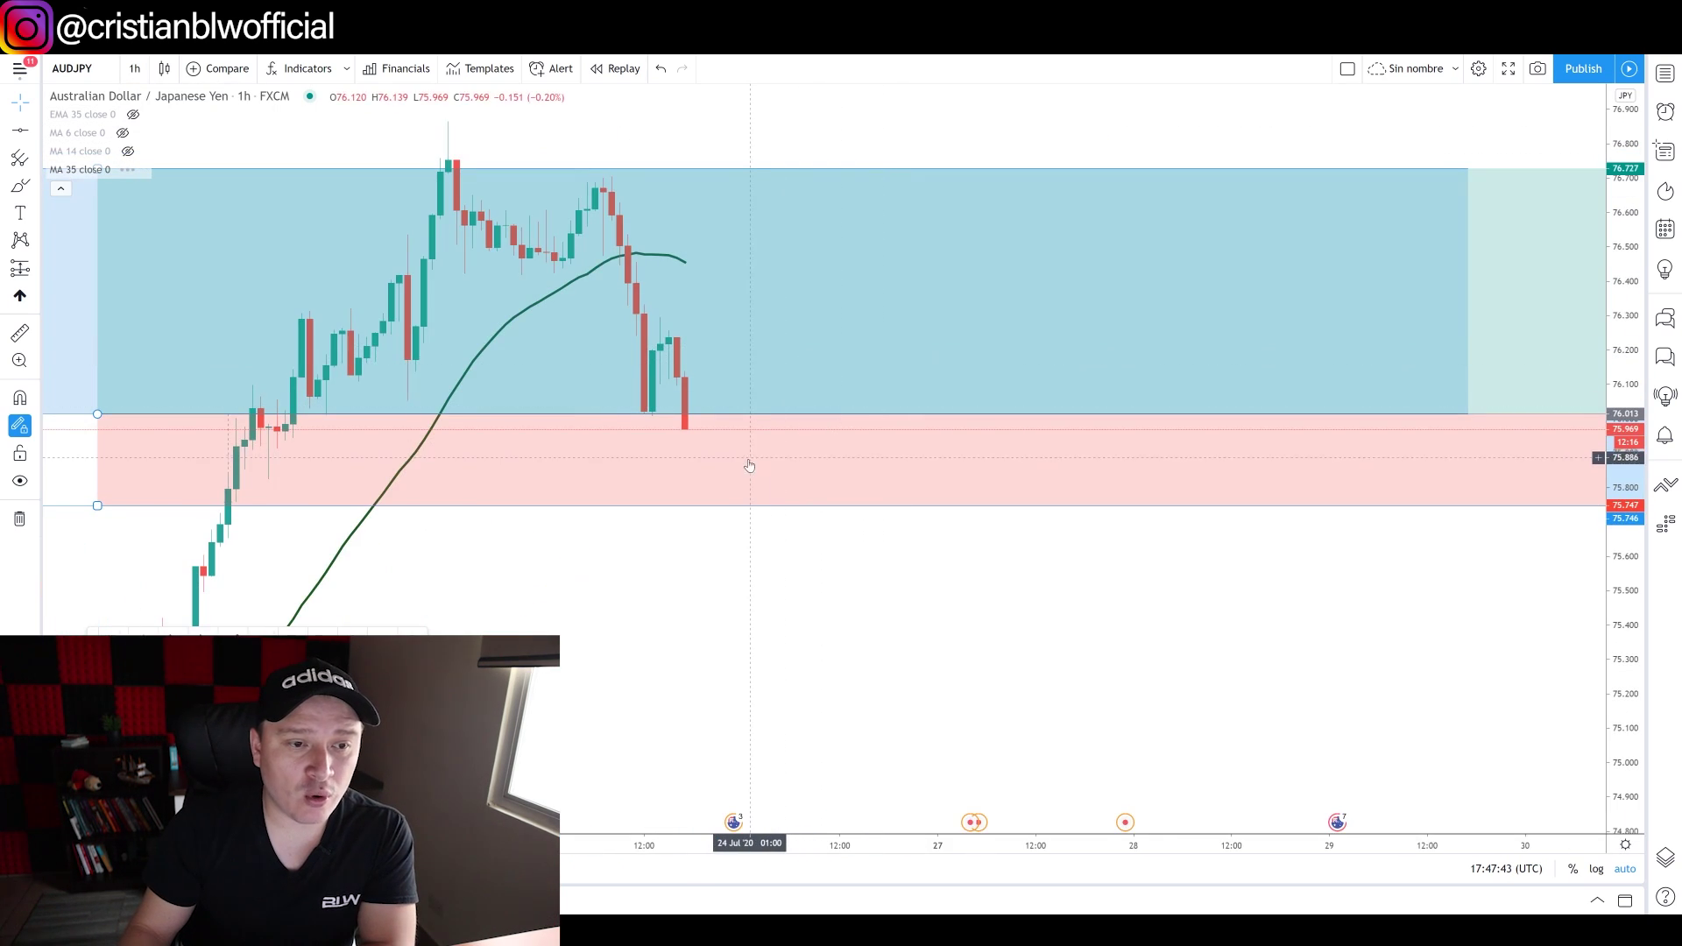
{"action": "scroll", "coordinate": [749, 465], "scroll_direction": "down", "scroll_amount": 3}
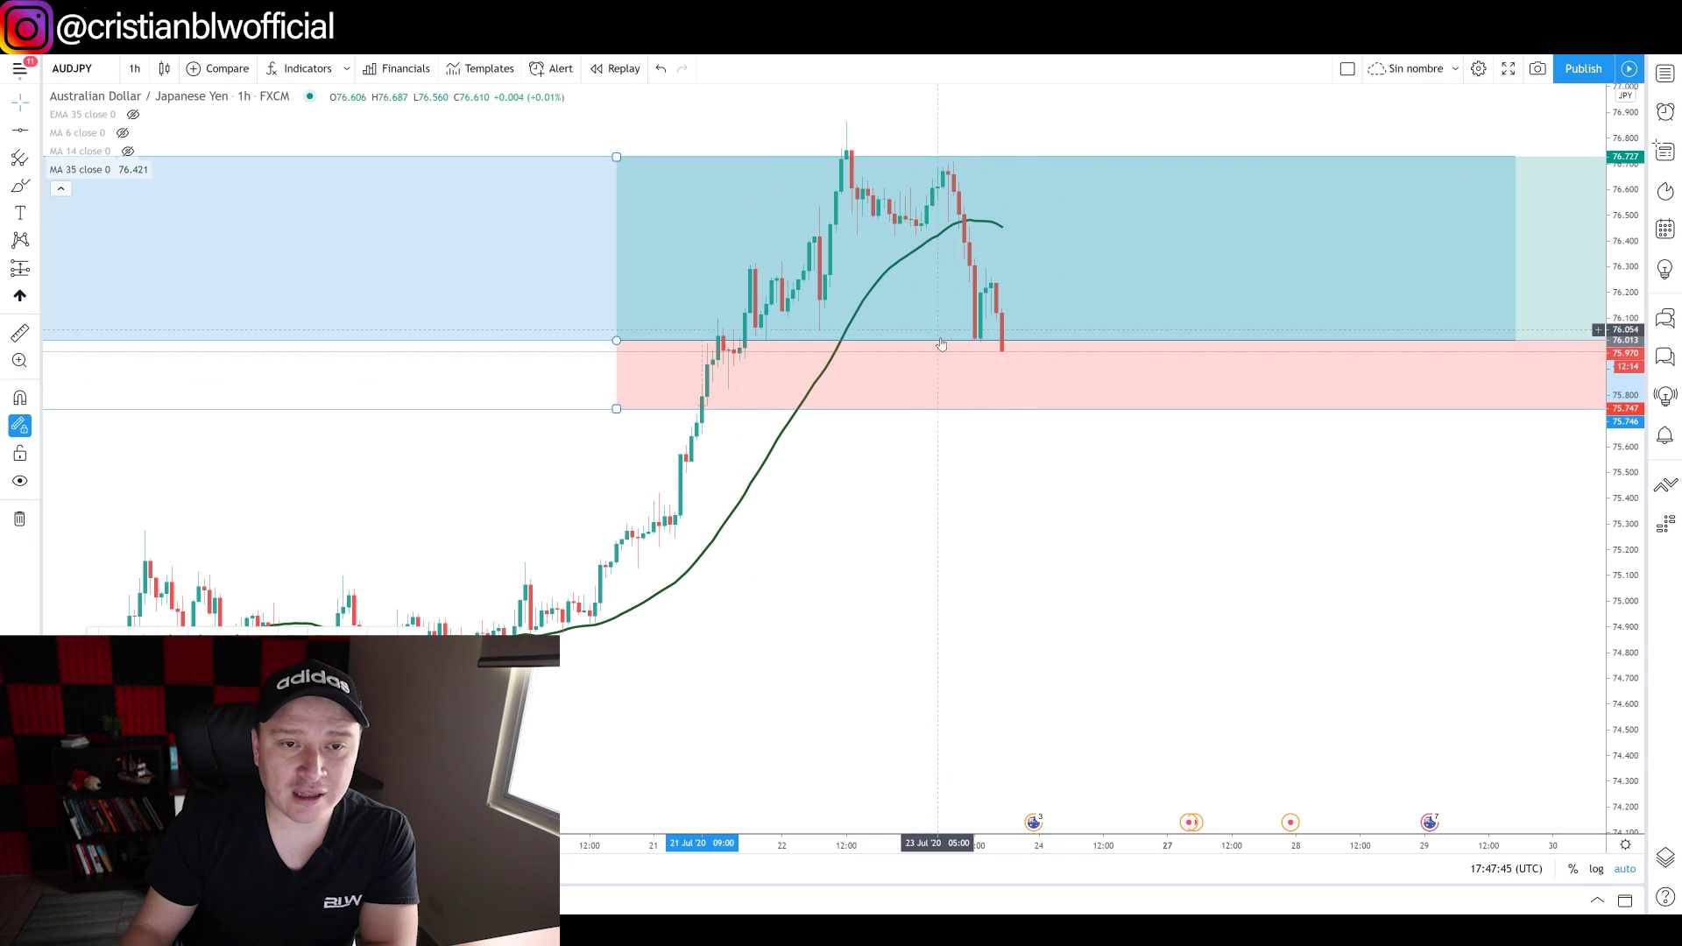
{"action": "left_click", "coordinate": [134, 68]}
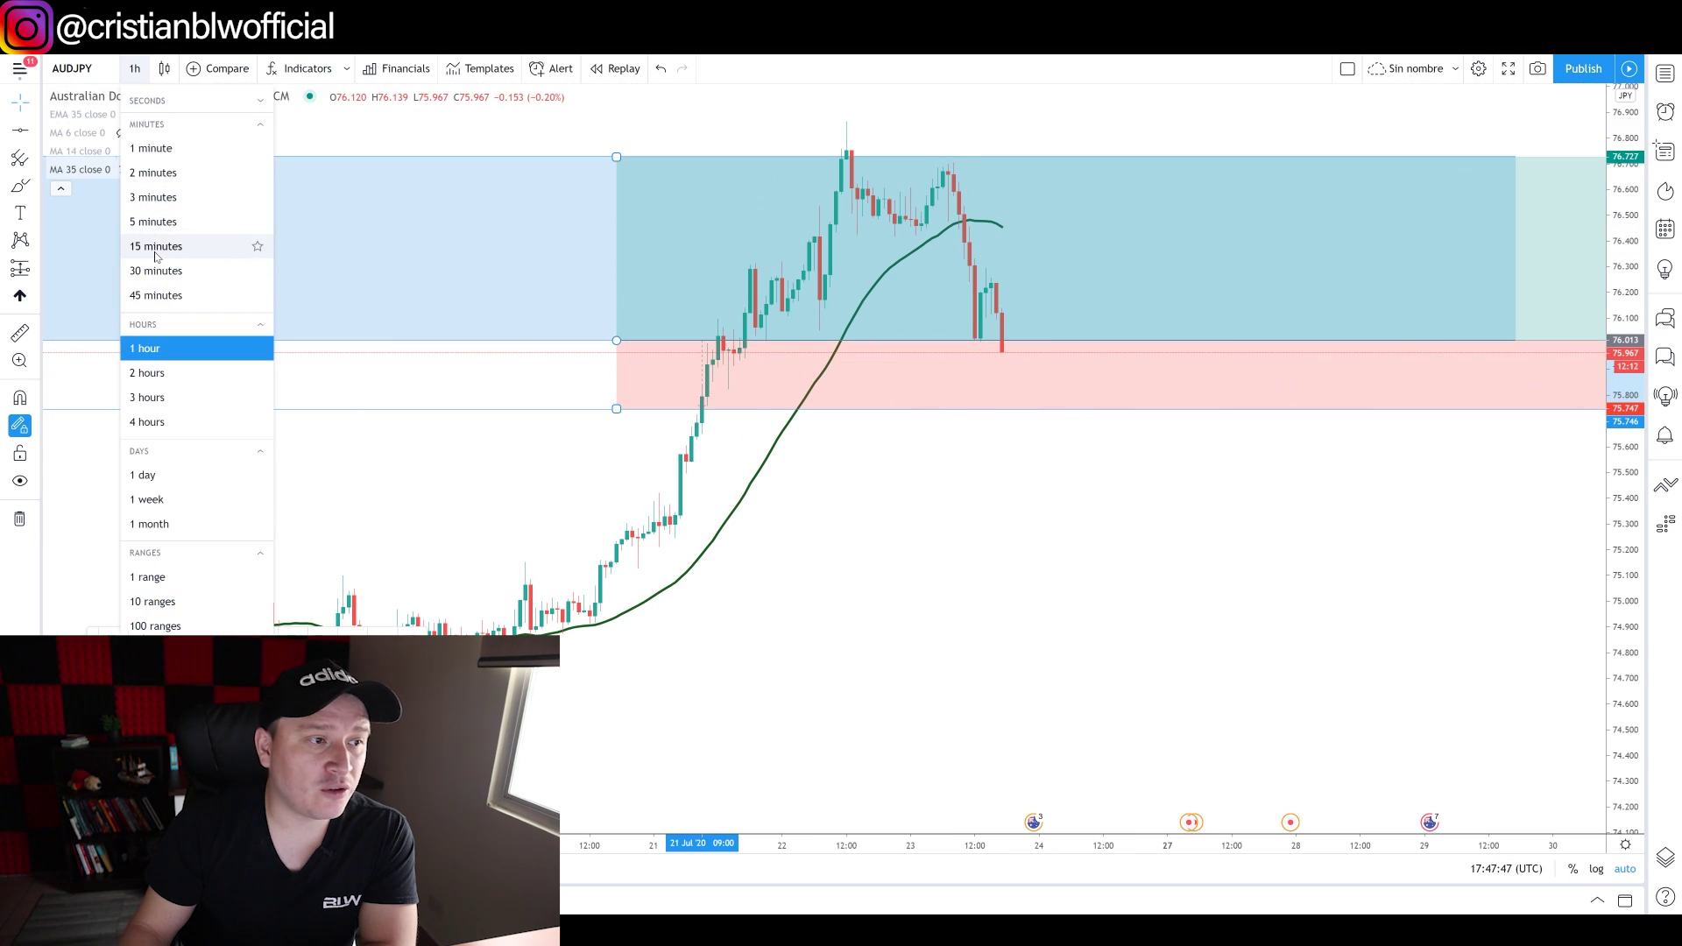
{"action": "left_click", "coordinate": [156, 248]}
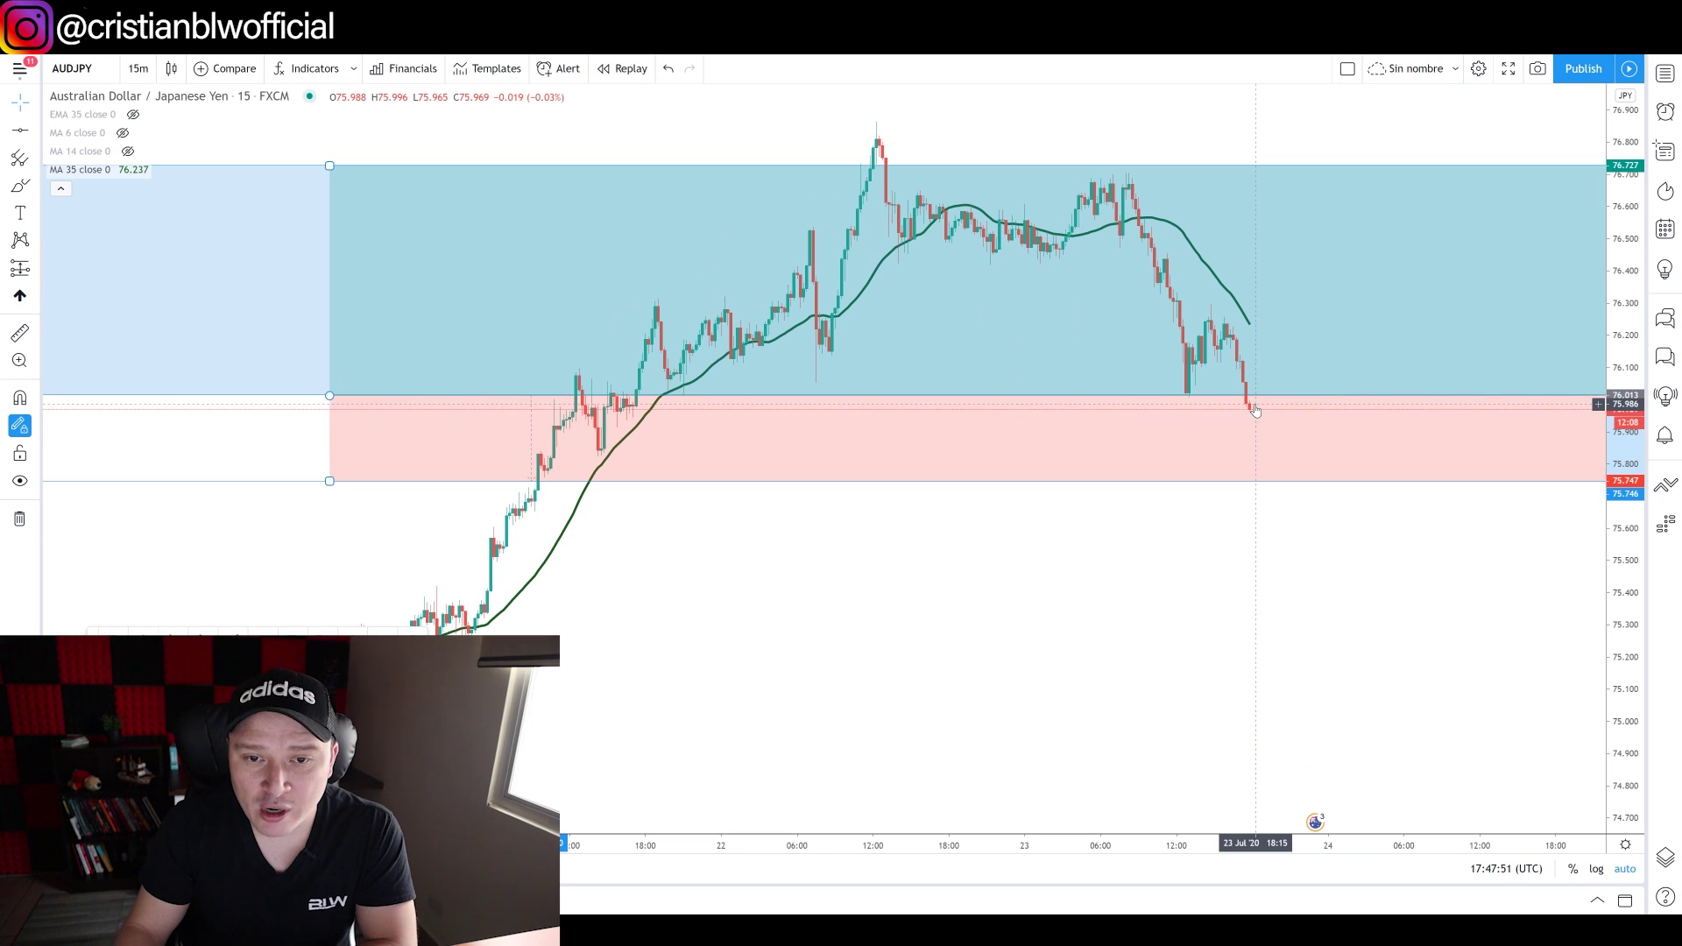
{"action": "scroll", "coordinate": [1255, 410], "scroll_direction": "up", "scroll_amount": 3}
{"action": "scroll", "coordinate": [939, 695], "scroll_direction": "down", "scroll_amount": 2}
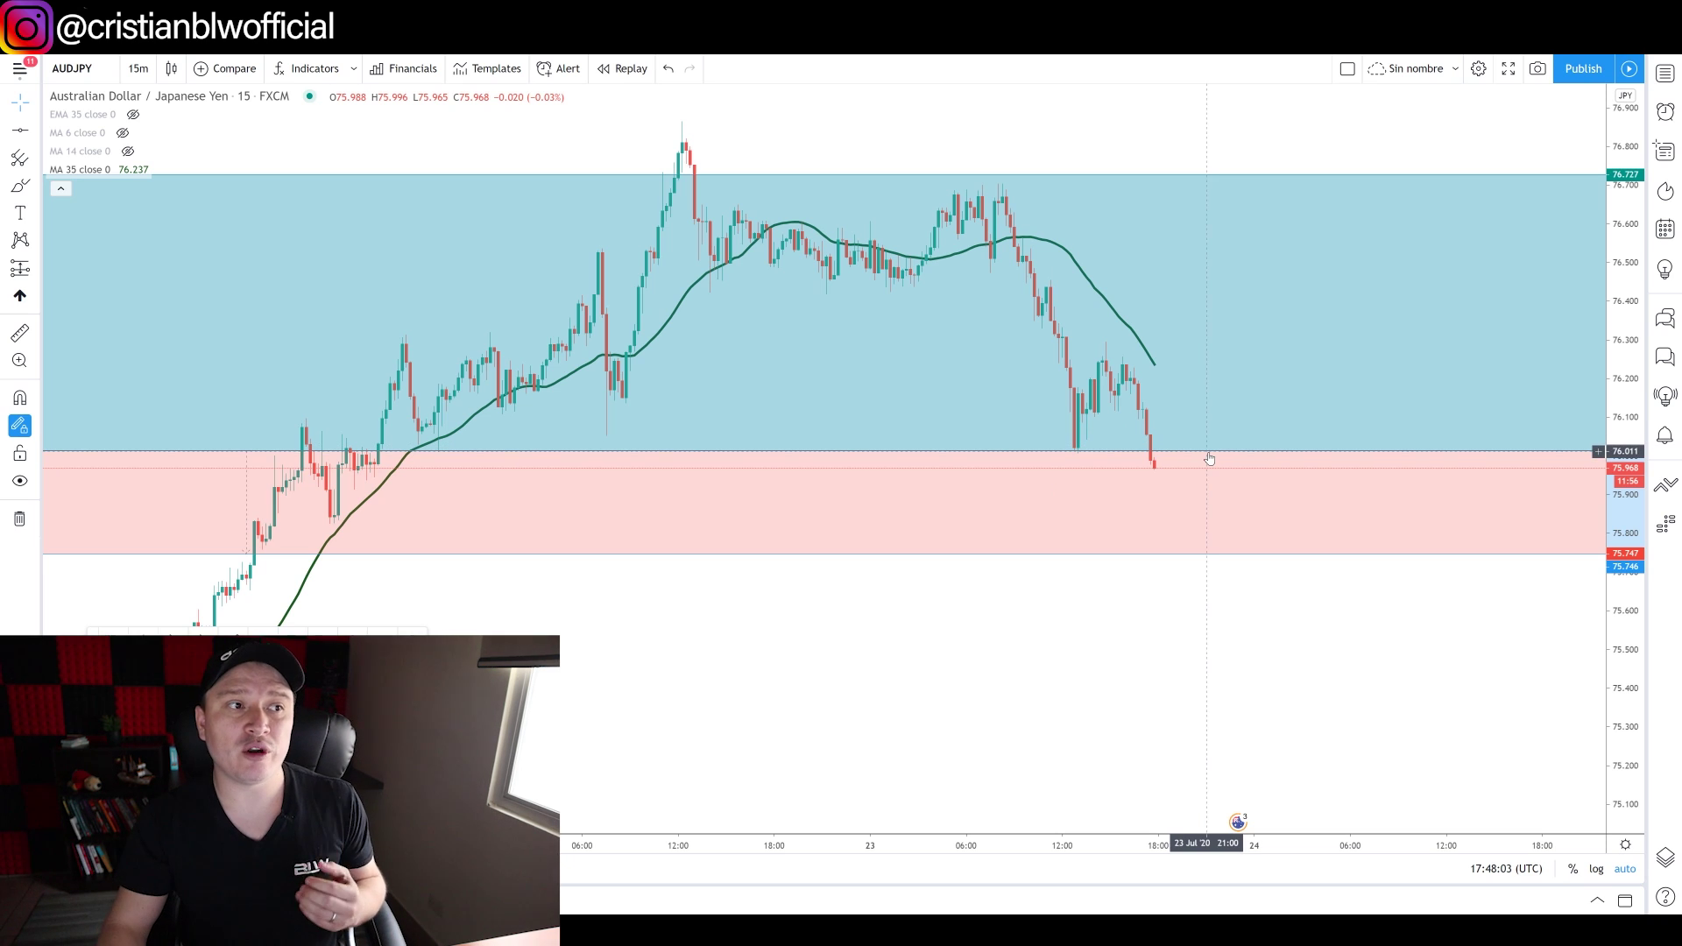
Step: Check the 4-hour view, then return the chart to 15-minute candles
{"action": "left_click", "coordinate": [139, 68]}
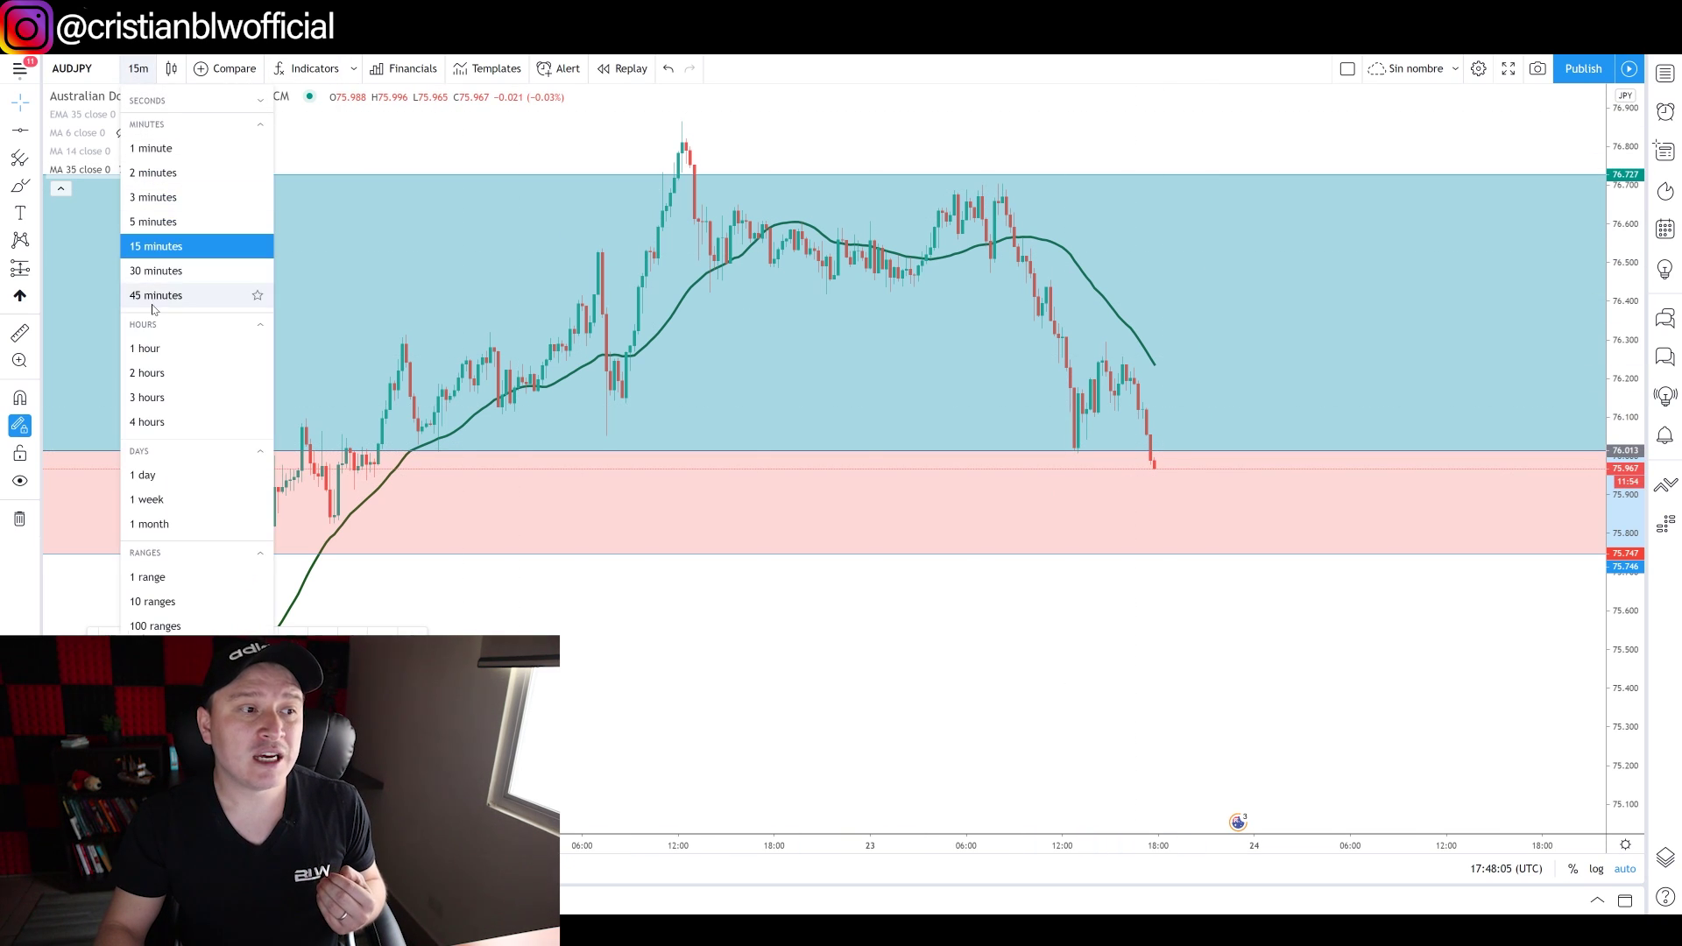
{"action": "left_click", "coordinate": [149, 422]}
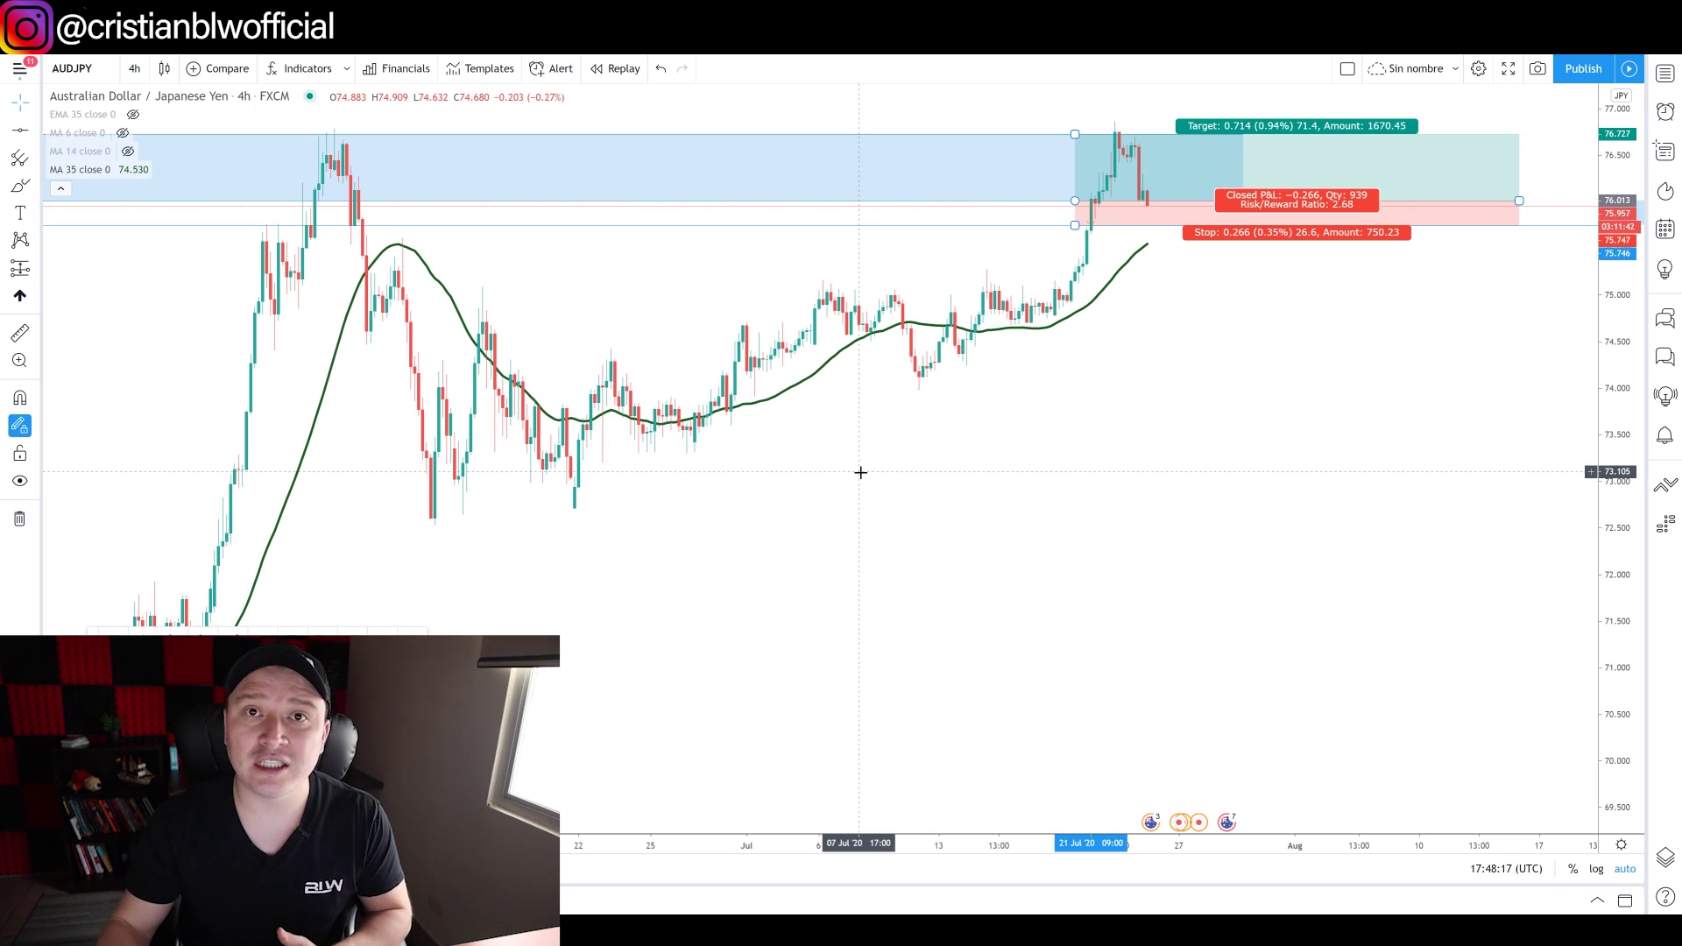
{"action": "scroll", "coordinate": [1166, 290], "scroll_direction": "up", "scroll_amount": 5}
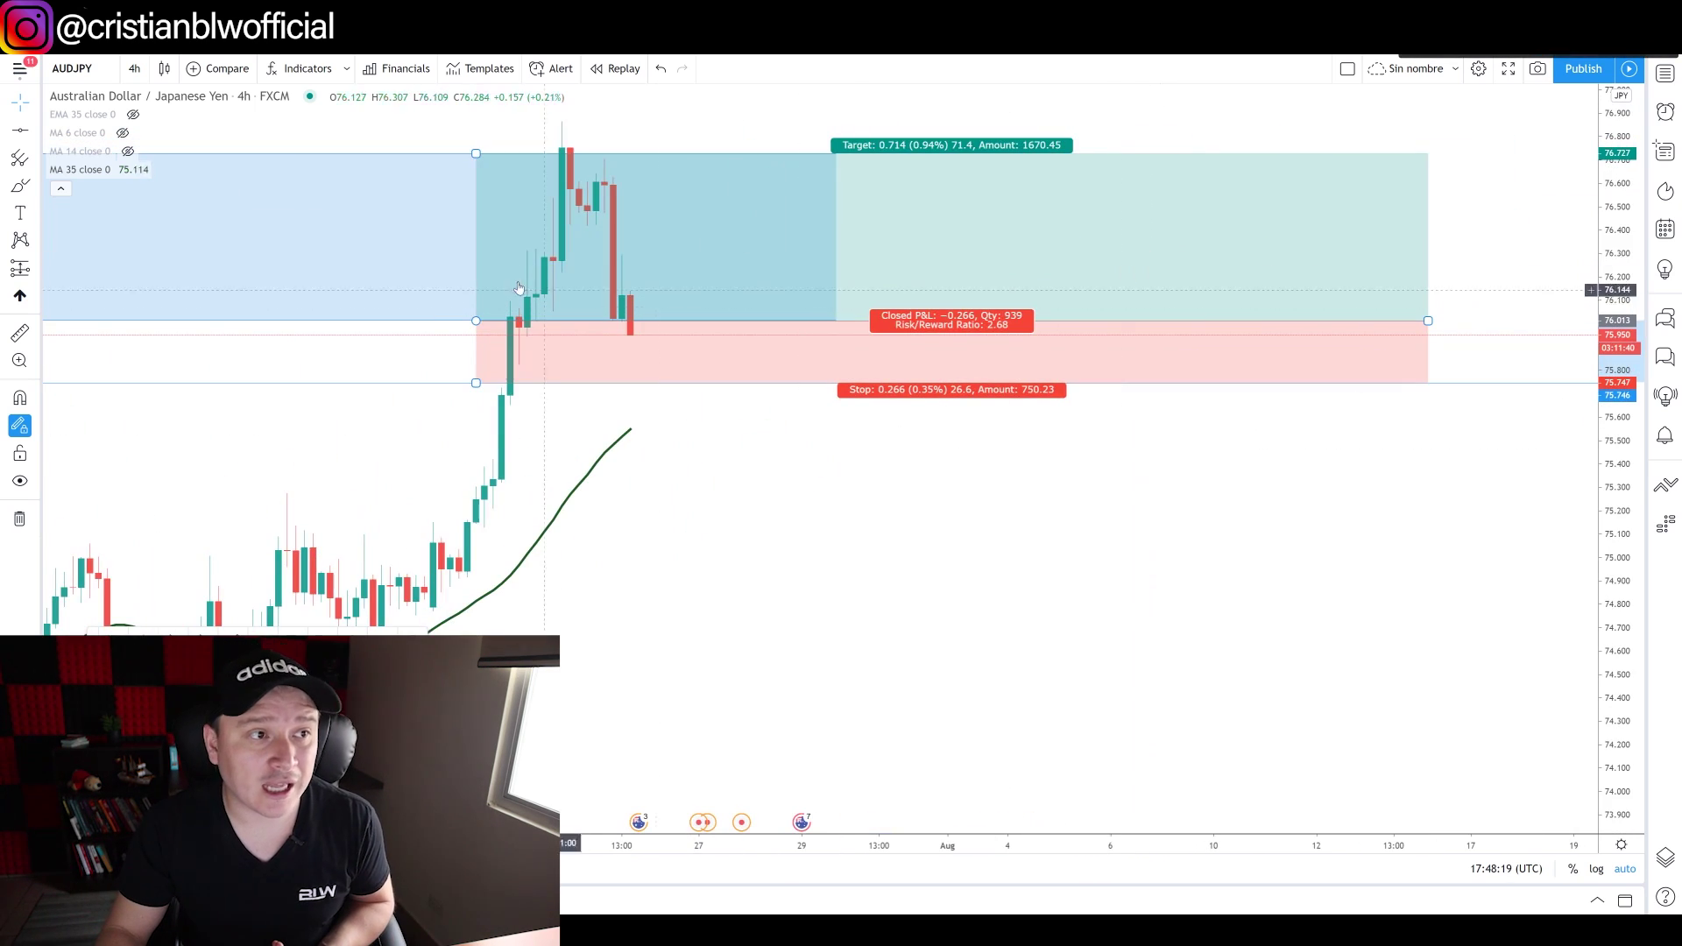
{"action": "left_click", "coordinate": [135, 68]}
{"action": "left_click", "coordinate": [167, 243]}
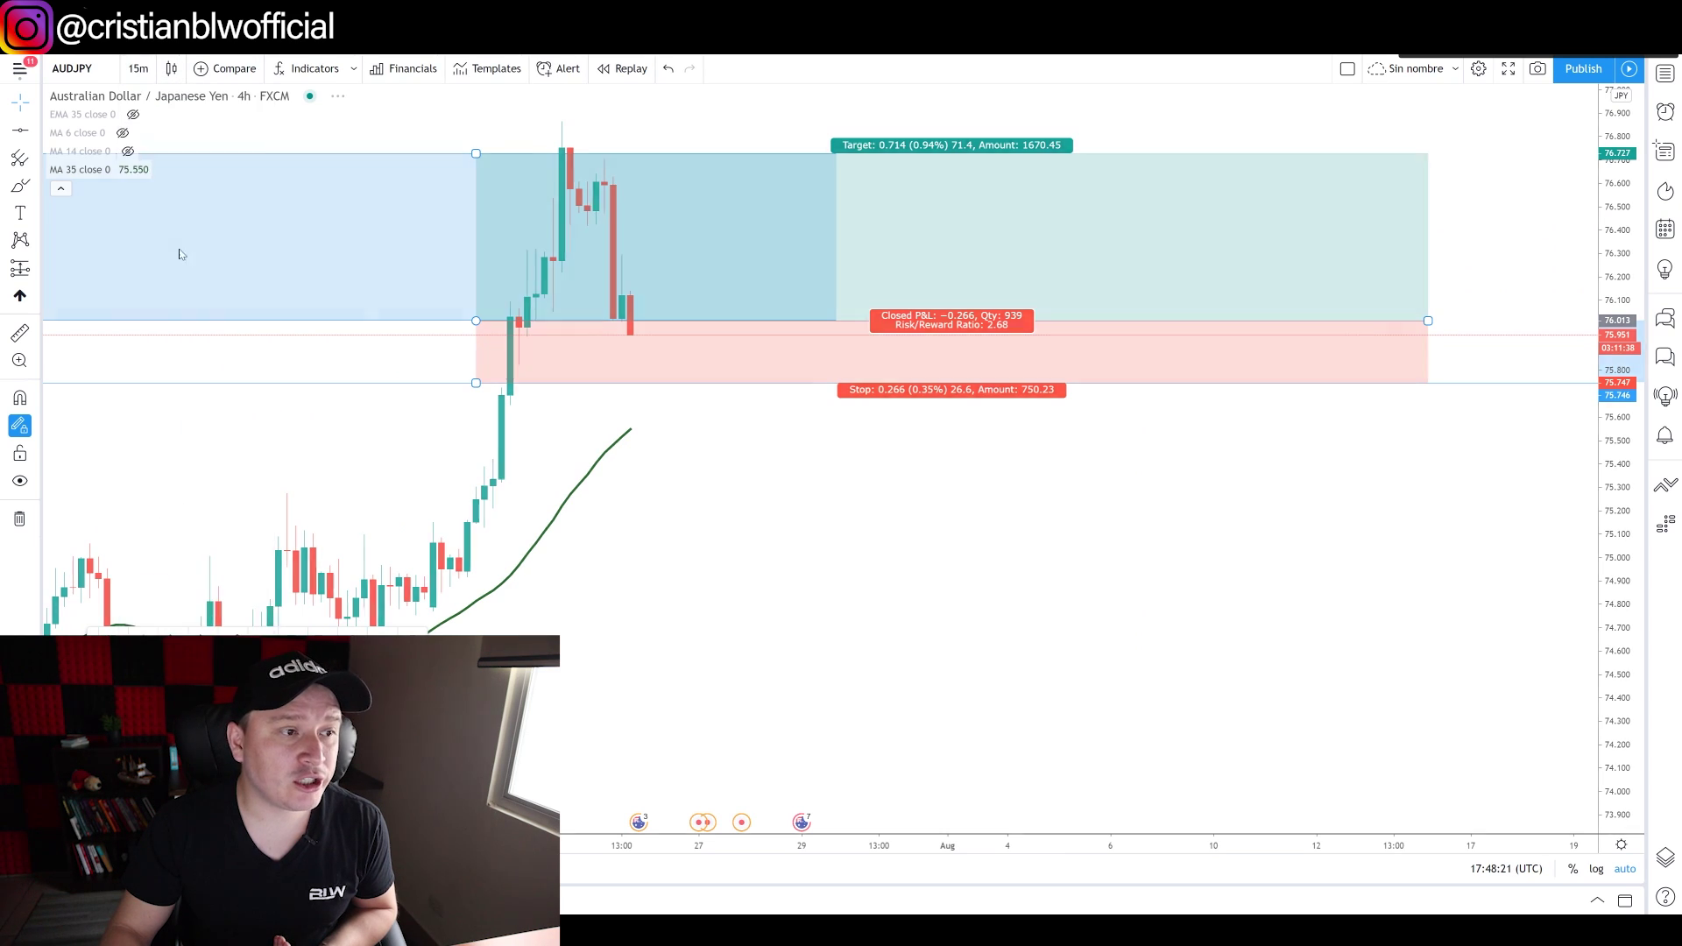
{"action": "scroll", "coordinate": [766, 459], "scroll_direction": "down", "scroll_amount": 5}
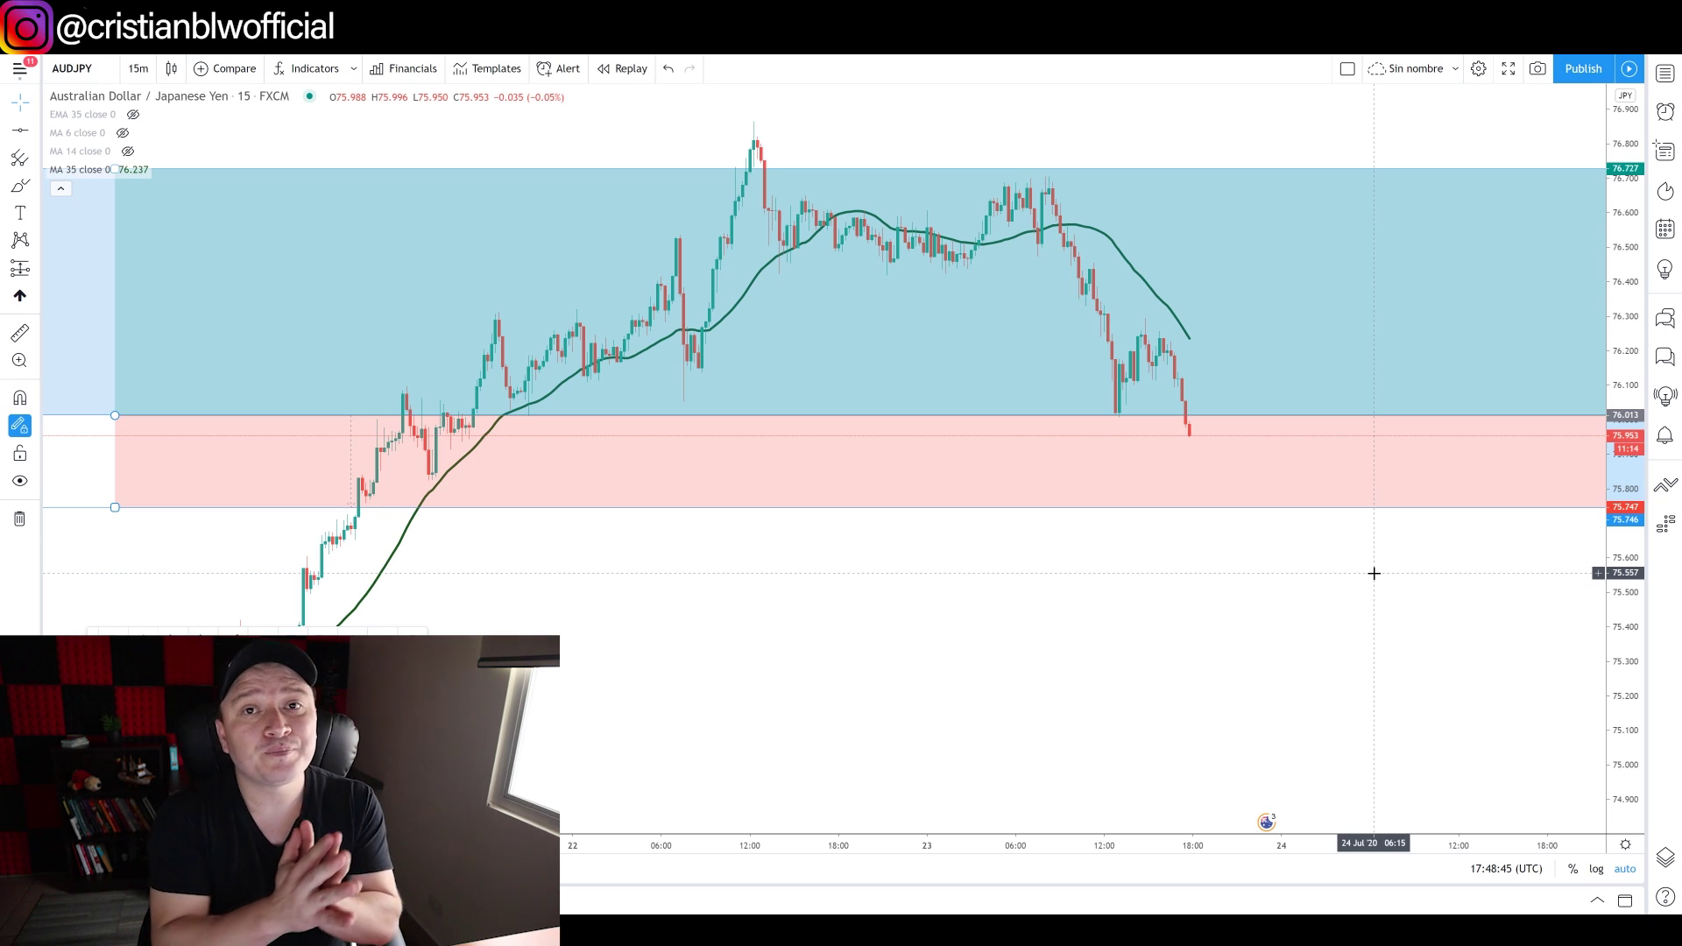
{"action": "mouse_move", "coordinate": [83, 107]}
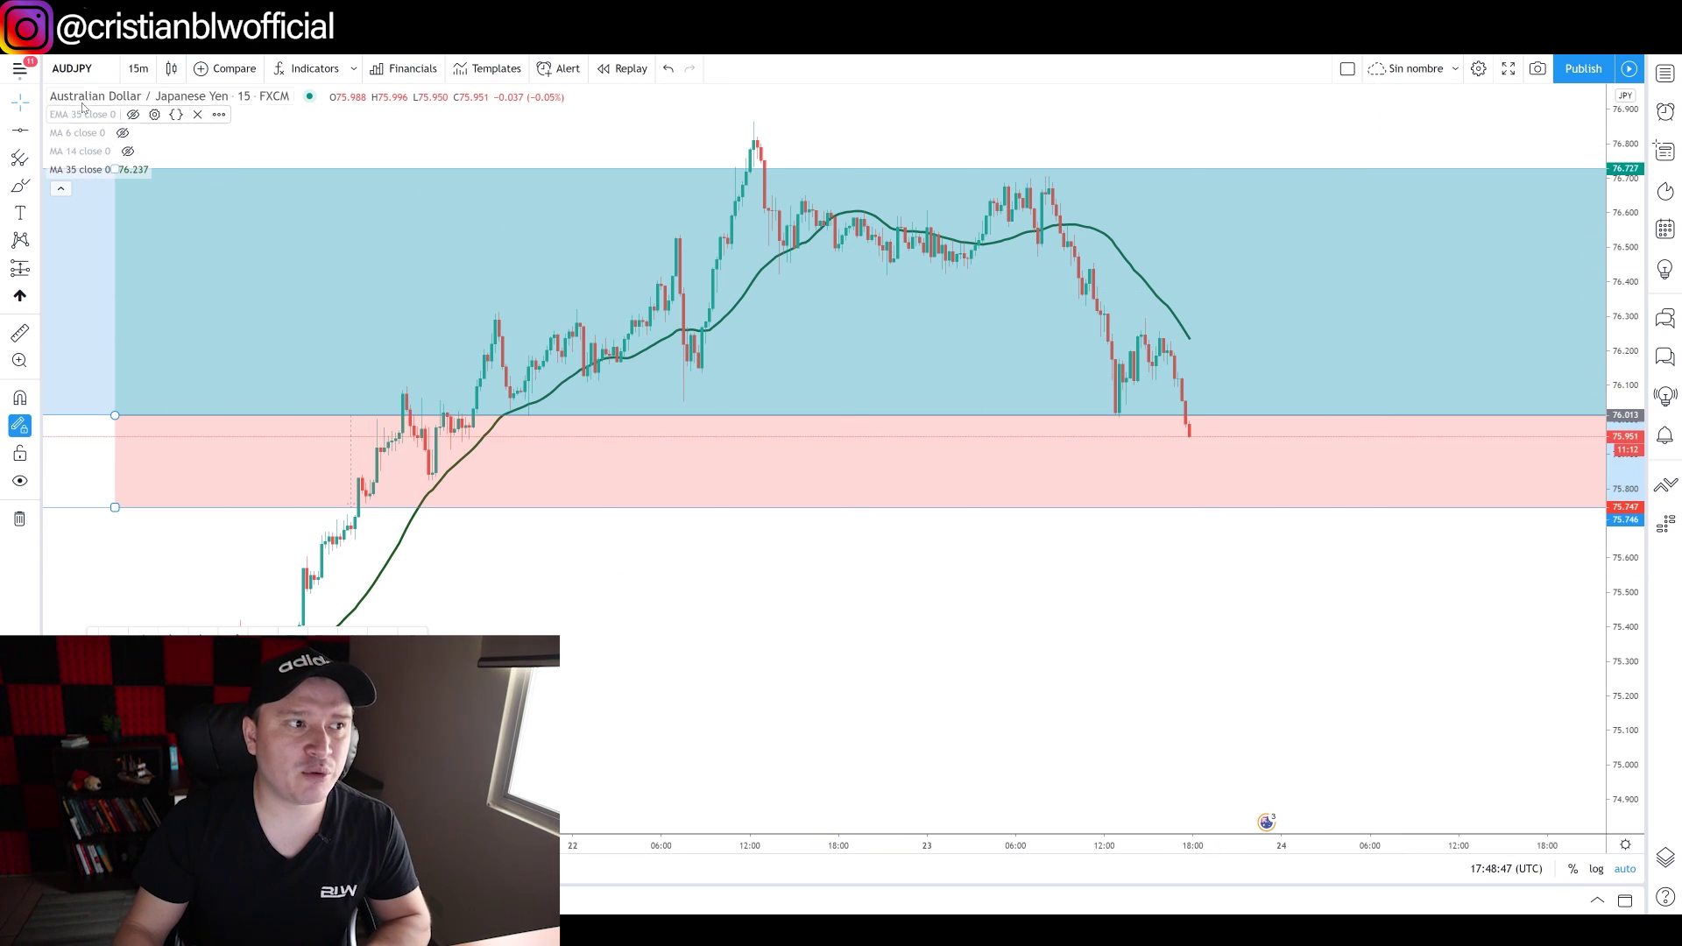
{"action": "left_click", "coordinate": [72, 68]}
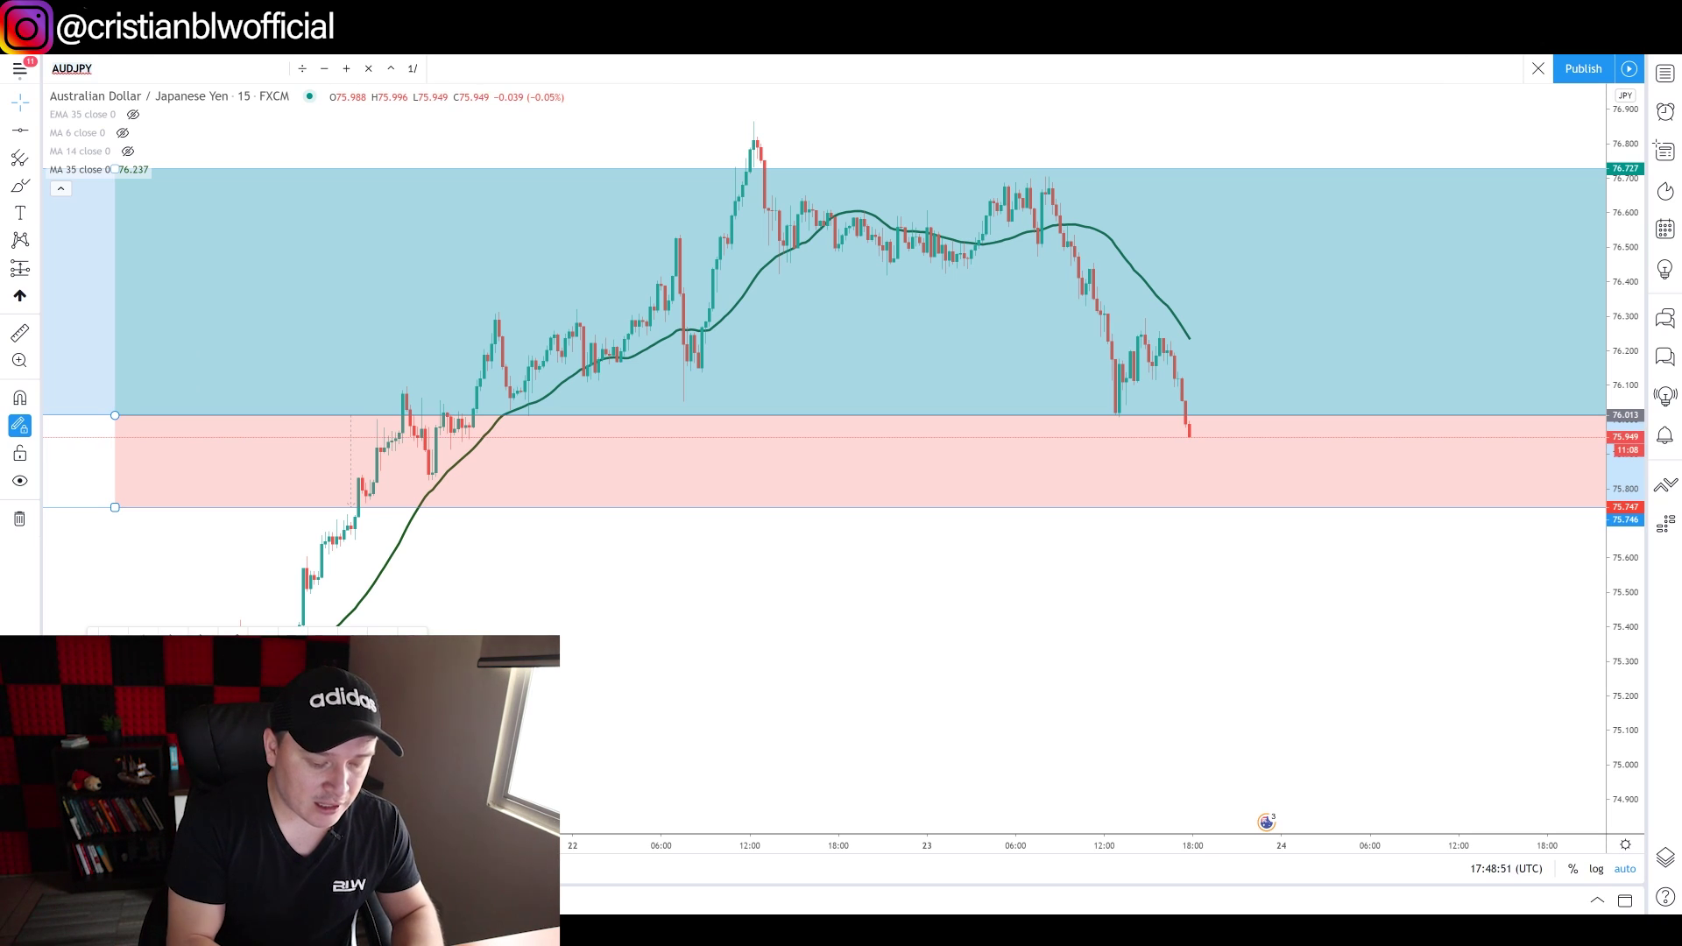
Step: Load the EURGBP pair by entering EURG in the symbol box
{"action": "type", "text": "EURG"}
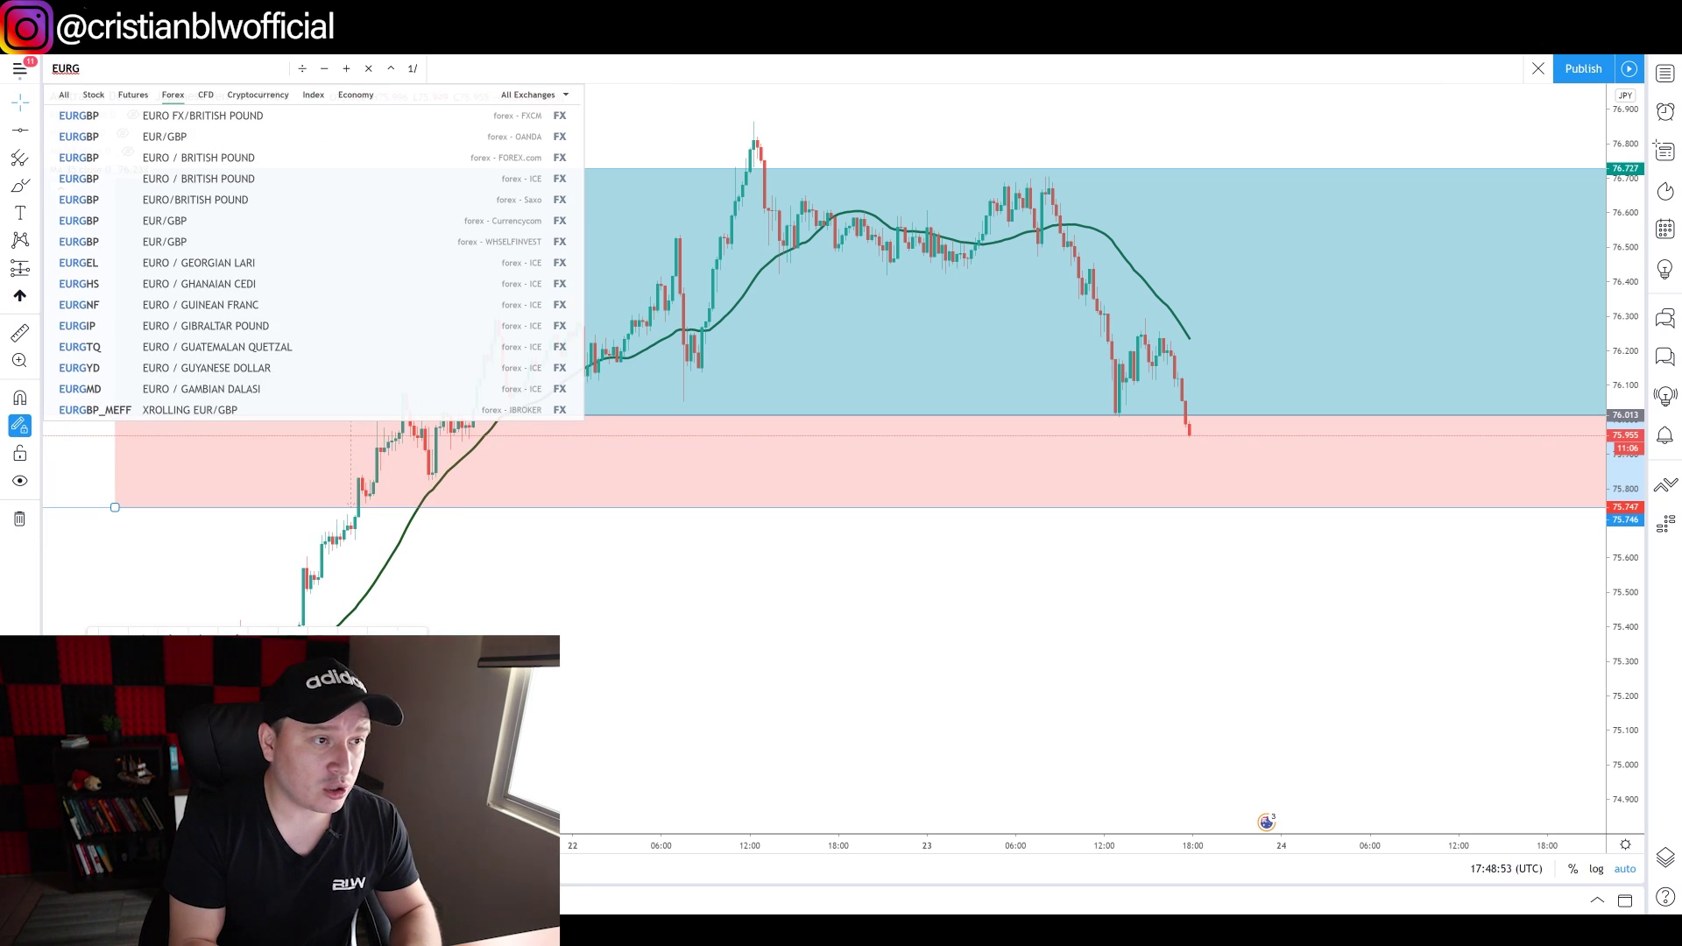
{"action": "key", "text": "Return"}
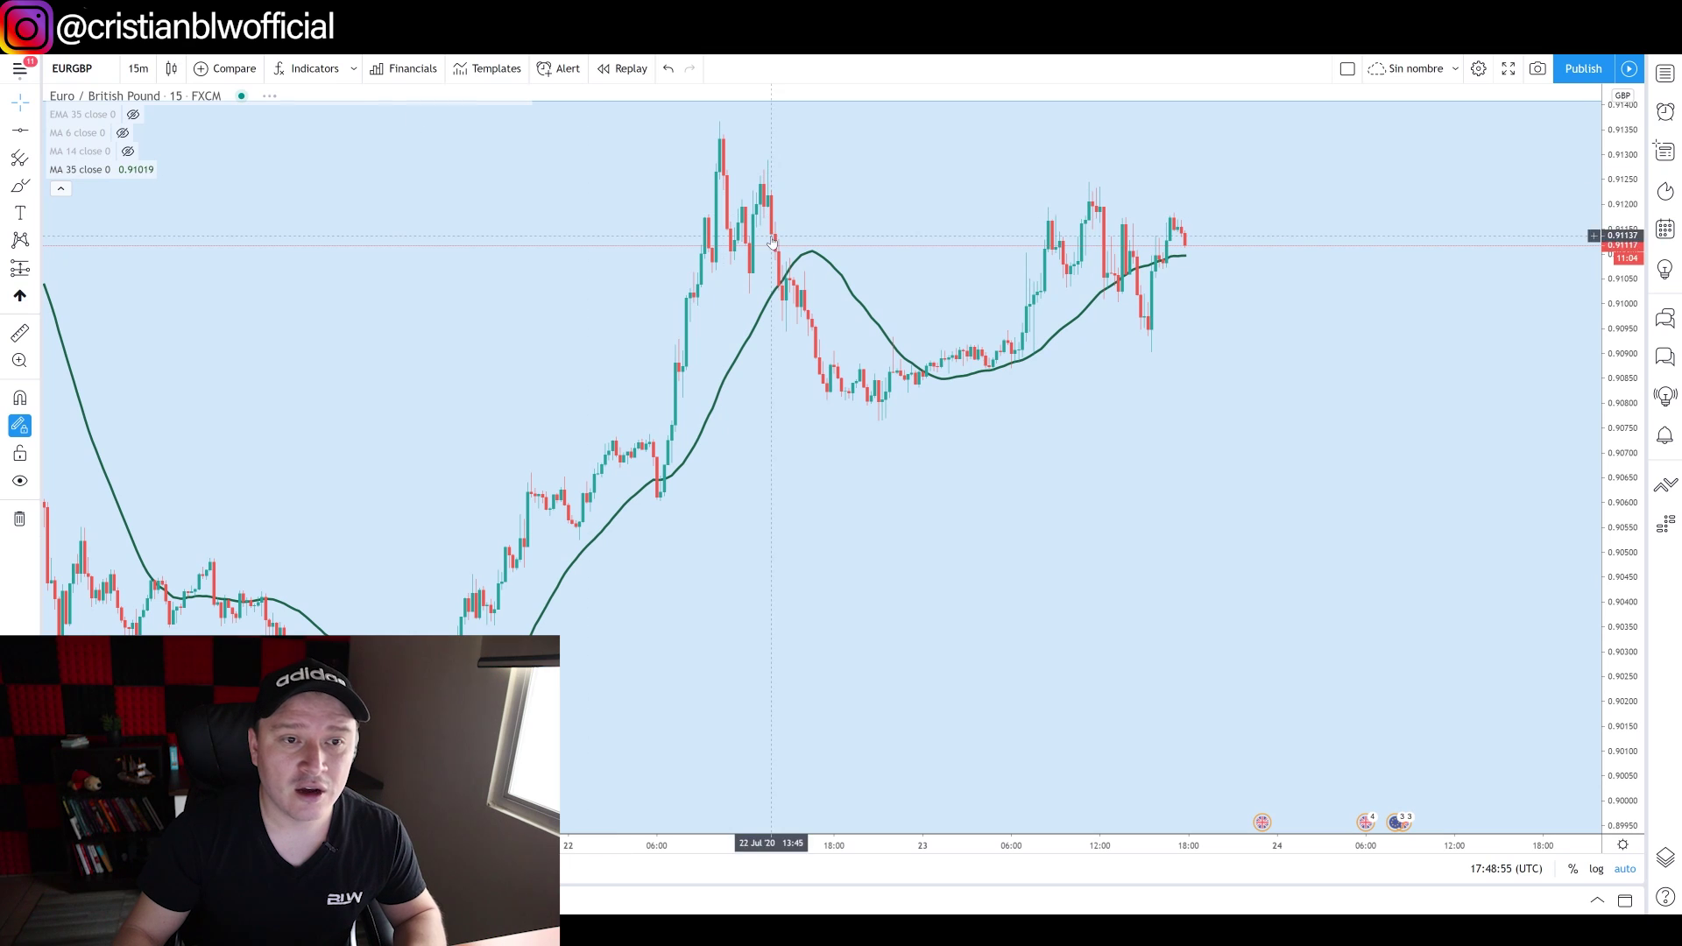
{"action": "scroll", "coordinate": [1024, 368], "scroll_direction": "down", "scroll_amount": 4}
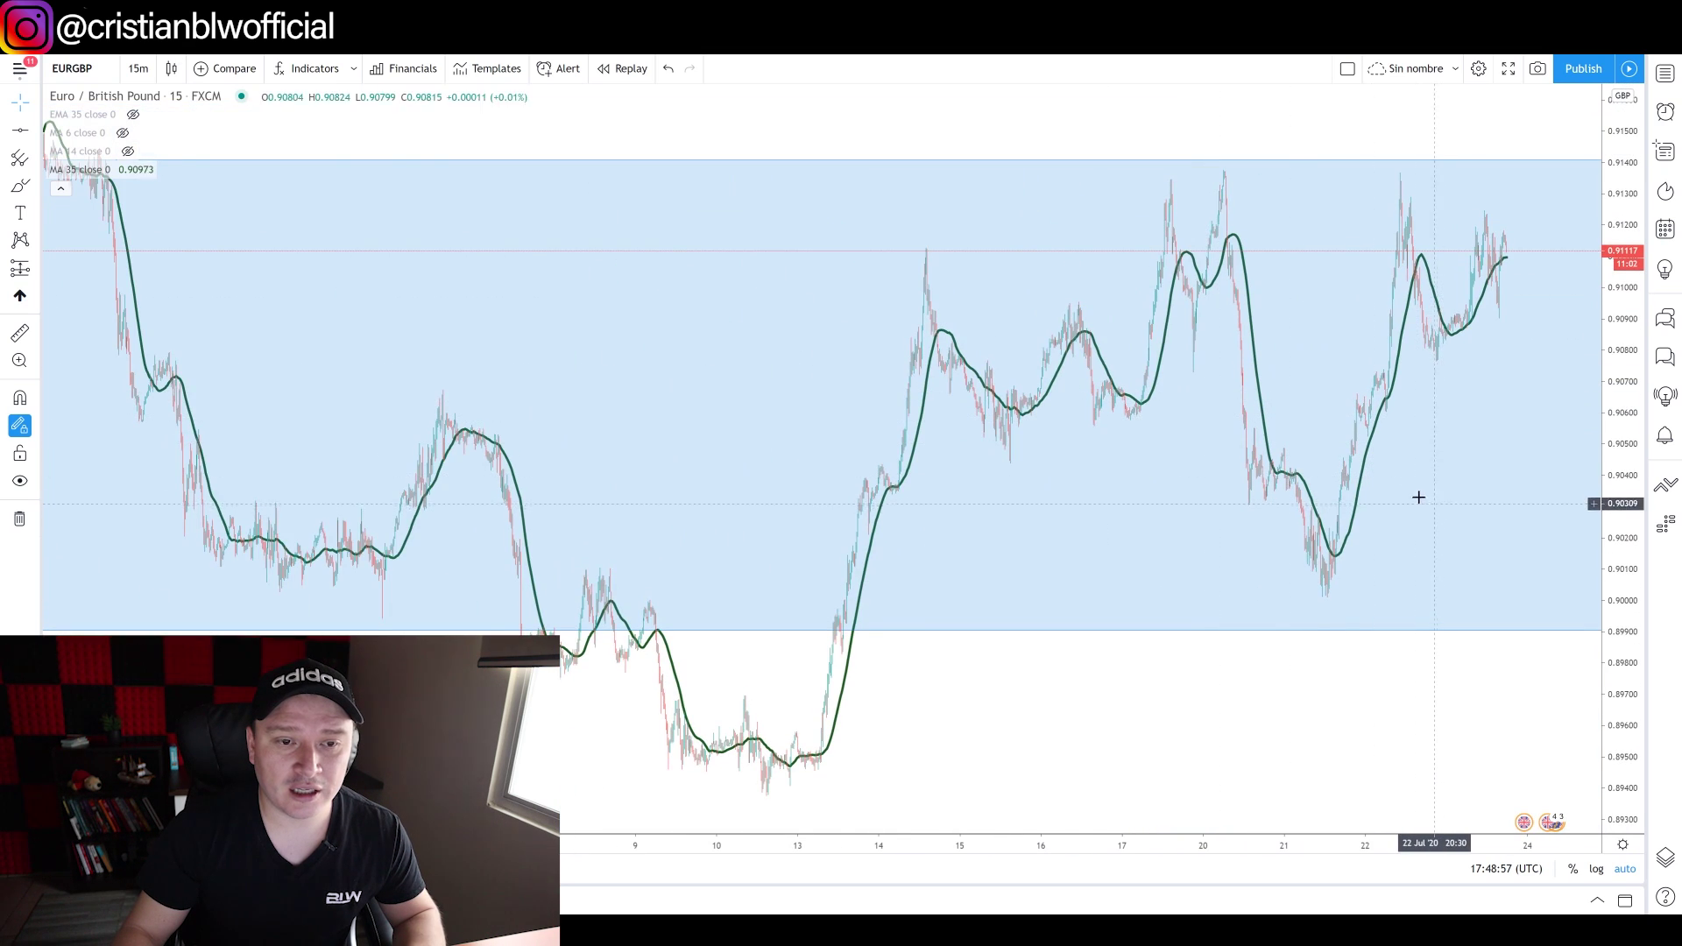
{"action": "scroll", "coordinate": [1420, 496], "scroll_direction": "up", "scroll_amount": 2}
{"action": "scroll", "coordinate": [1401, 511], "scroll_direction": "up", "scroll_amount": 4}
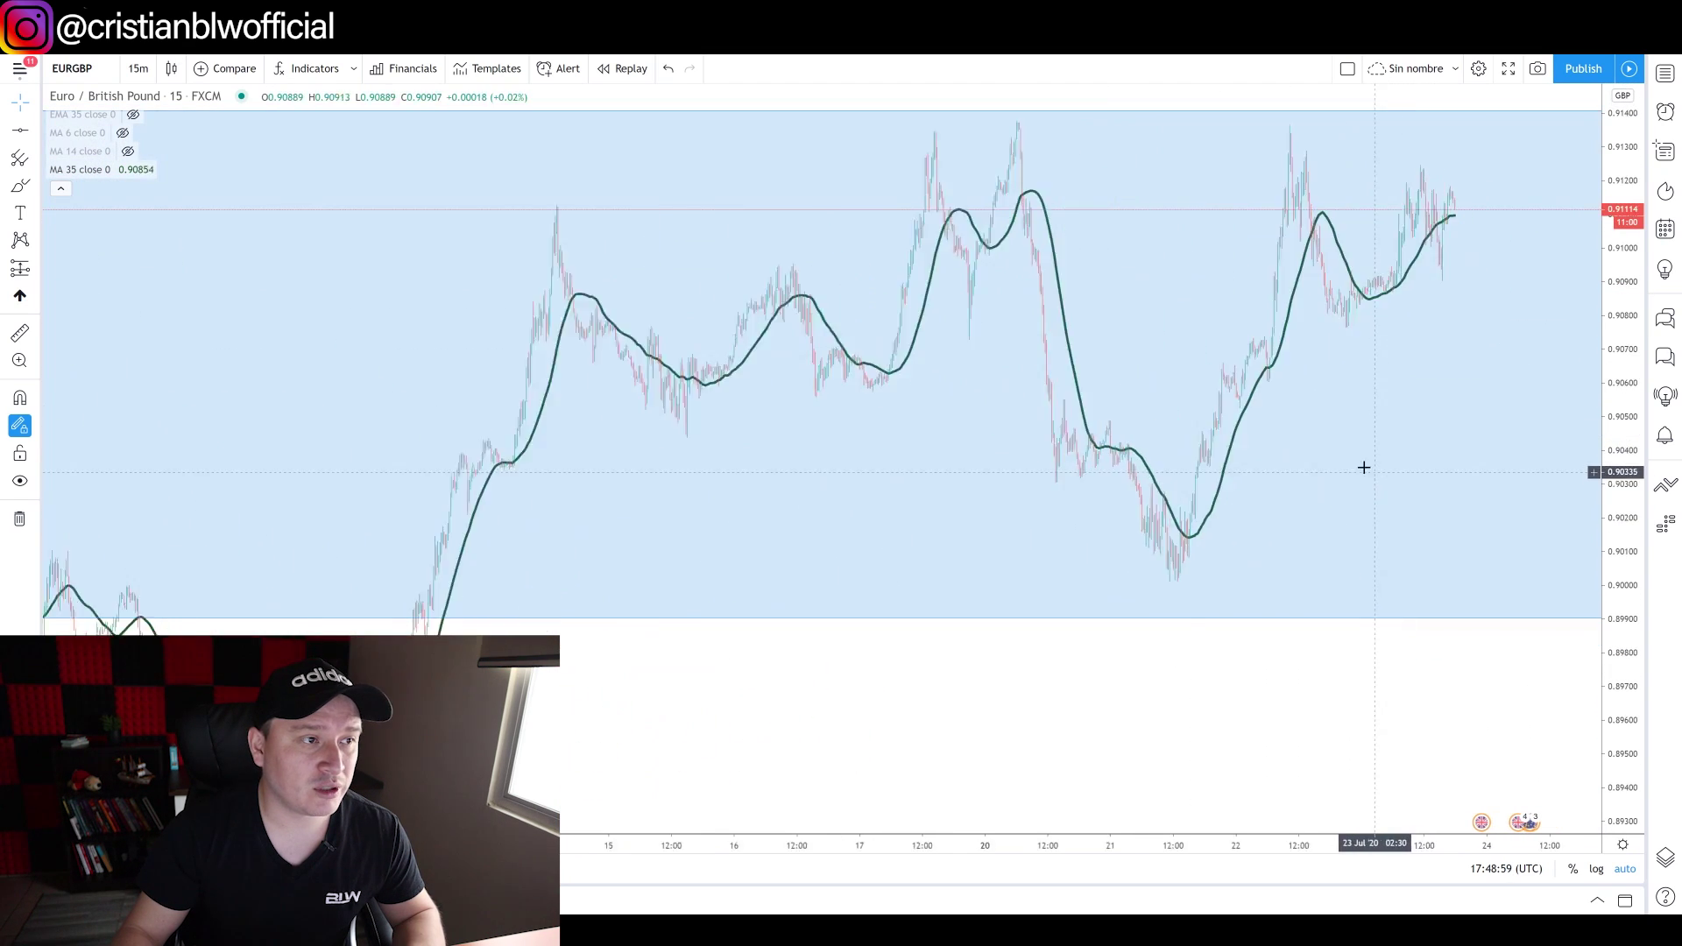
Step: Load the EURJPY pair and switch the chart to 4-hour candles
{"action": "type", "text": "EURJP"}
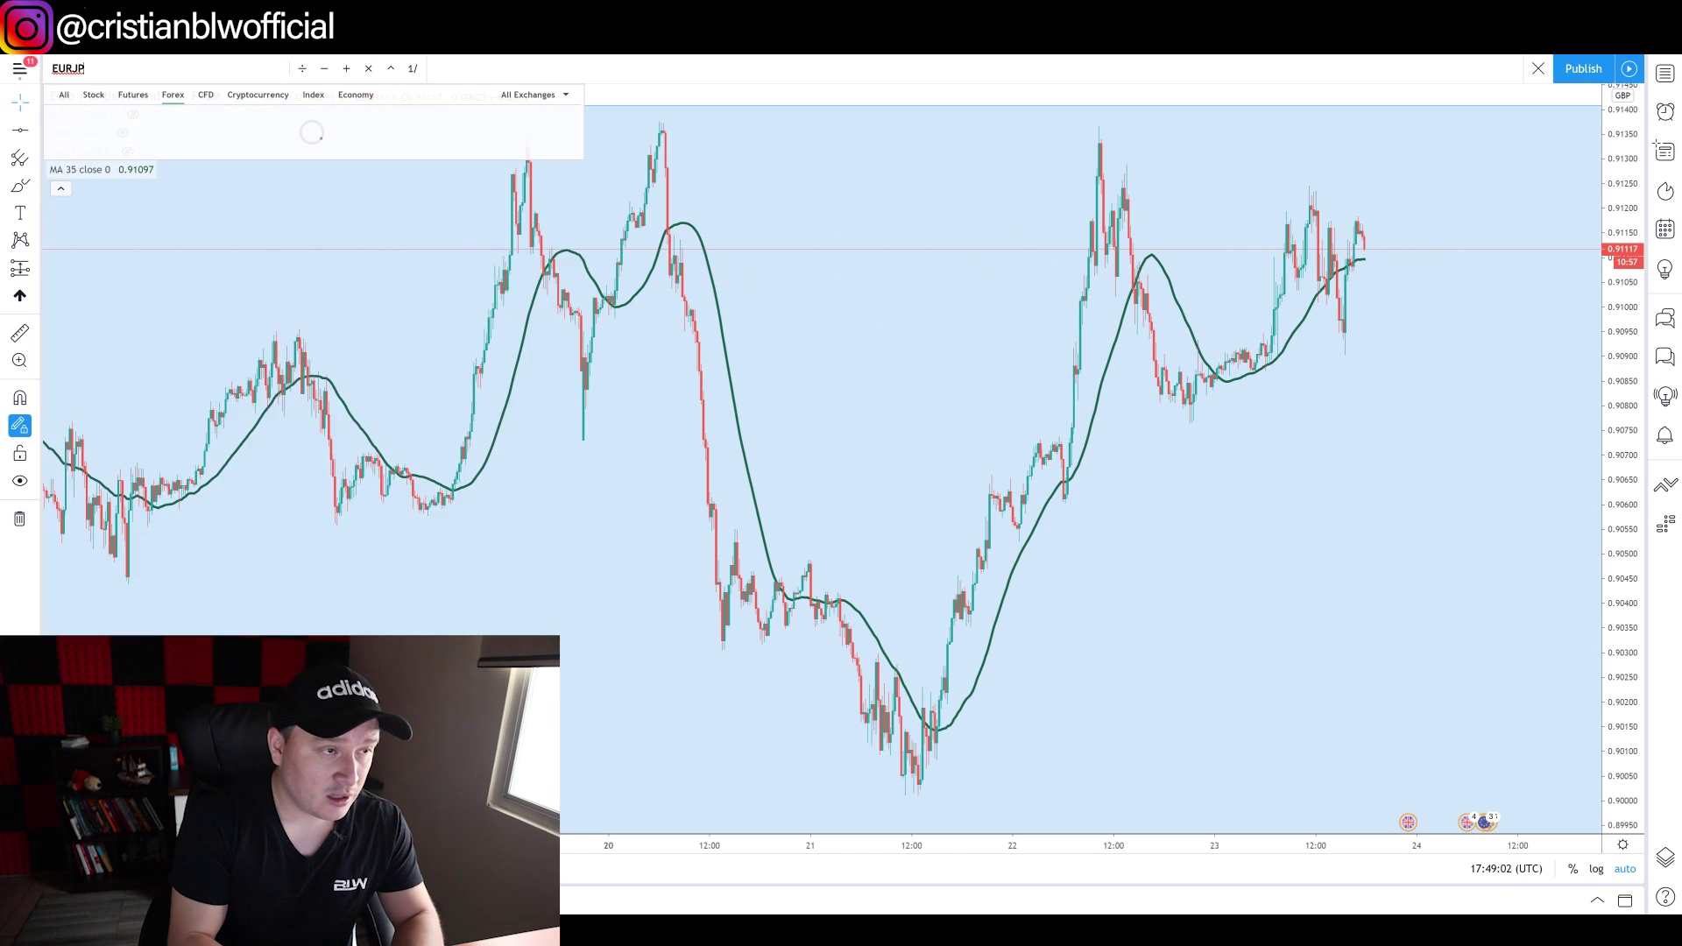
{"action": "key", "text": "Return"}
{"action": "scroll", "coordinate": [1277, 395], "scroll_direction": "up", "scroll_amount": 3}
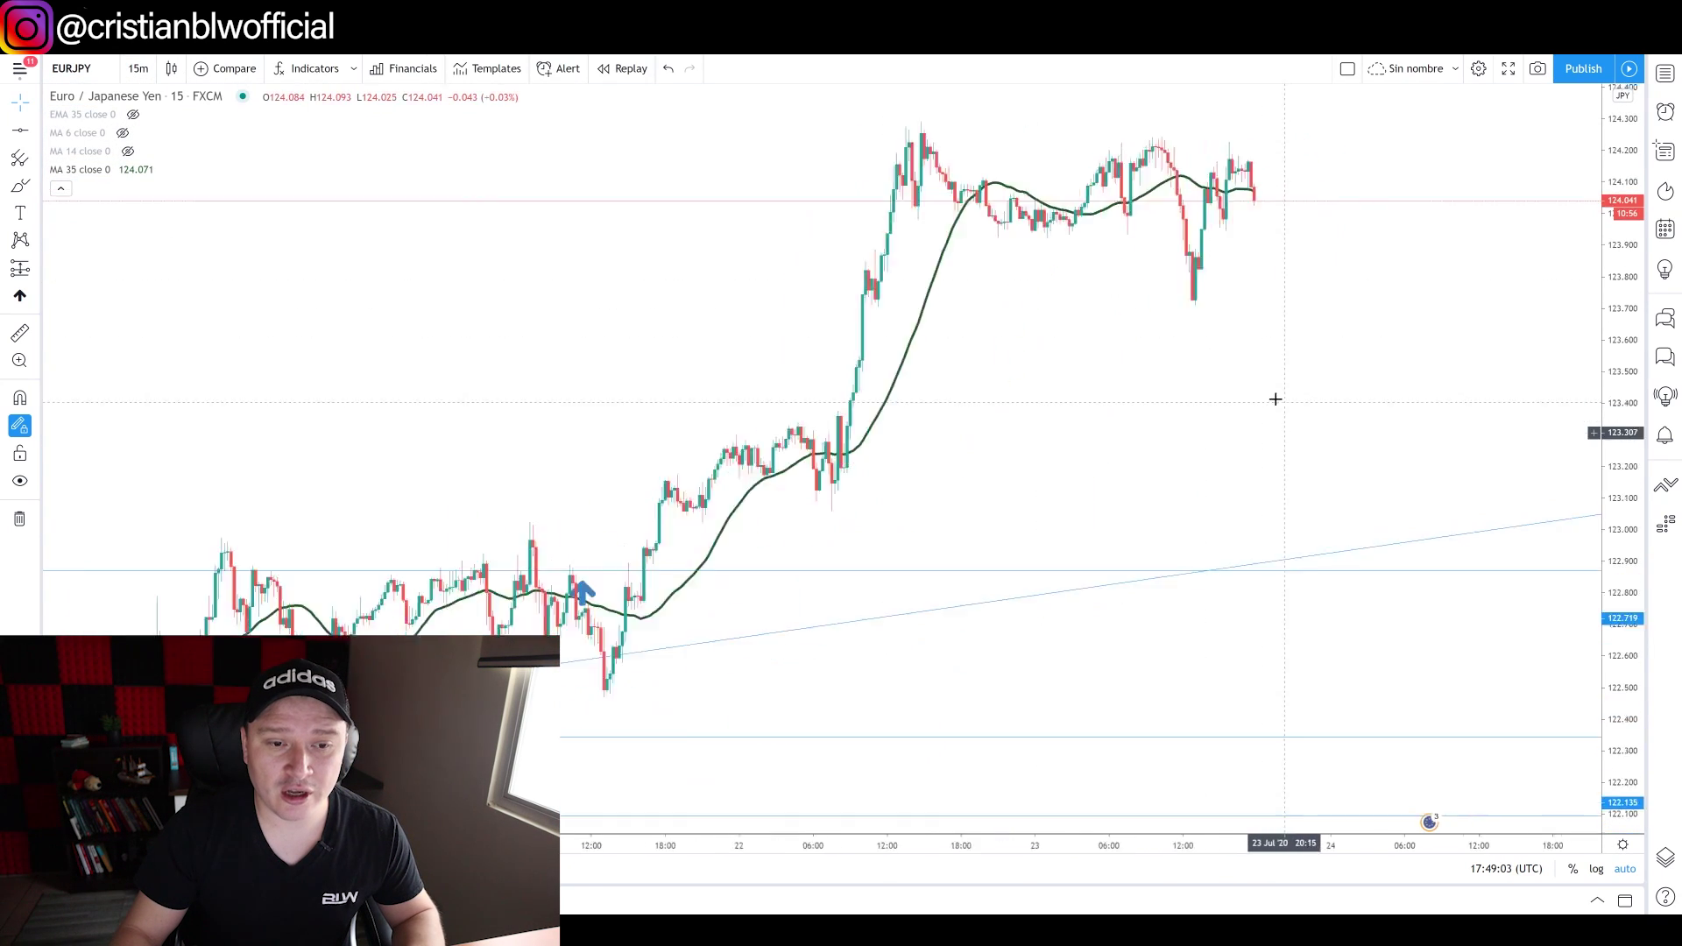
{"action": "scroll", "coordinate": [1113, 464], "scroll_direction": "up", "scroll_amount": 3}
{"action": "scroll", "coordinate": [561, 304], "scroll_direction": "down", "scroll_amount": 3}
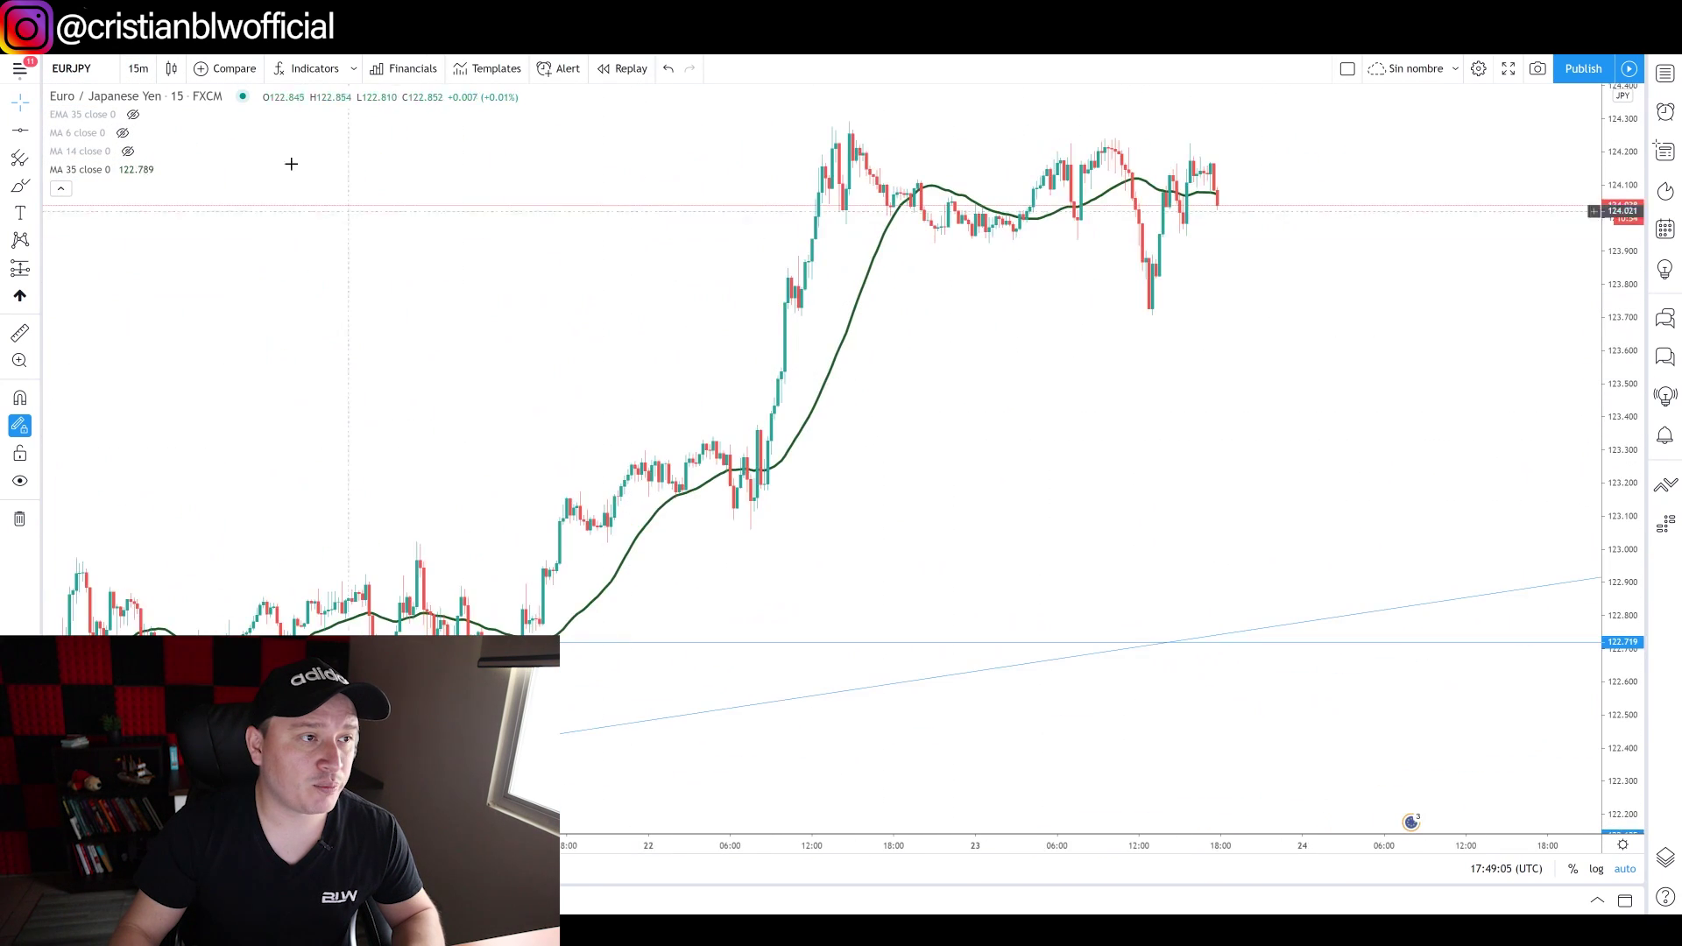
{"action": "left_click", "coordinate": [140, 70]}
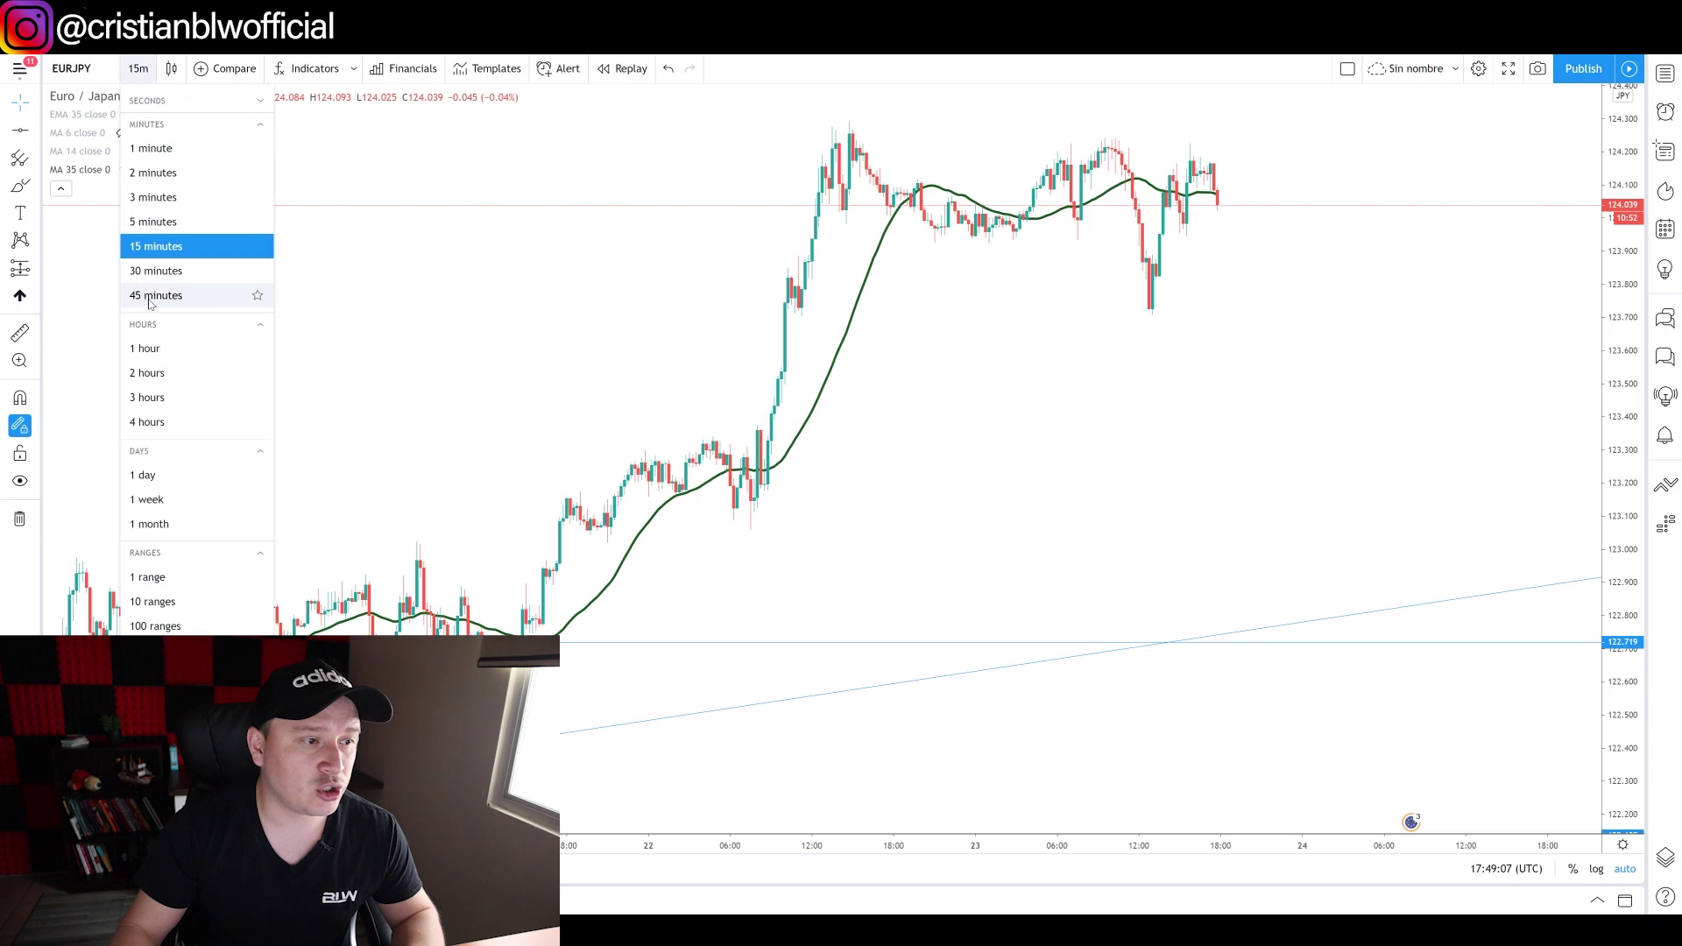
{"action": "left_click", "coordinate": [175, 421]}
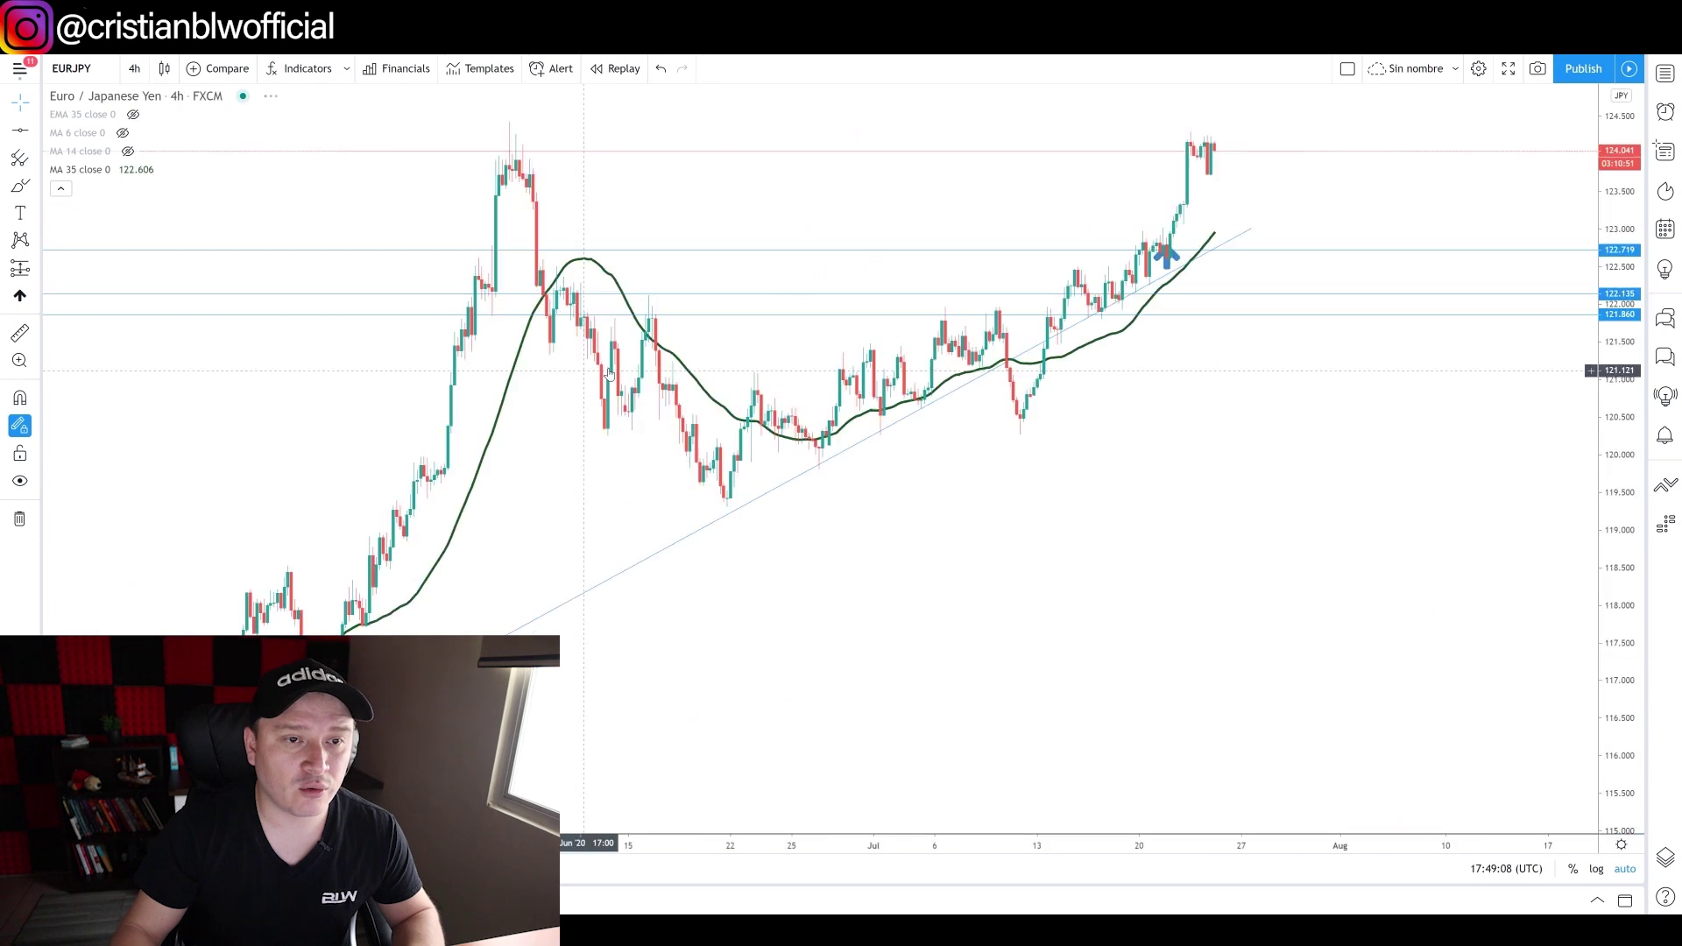
Step: Delete the old blue arrow marker and zoom out to show early June through late July
{"action": "left_click", "coordinate": [1171, 252]}
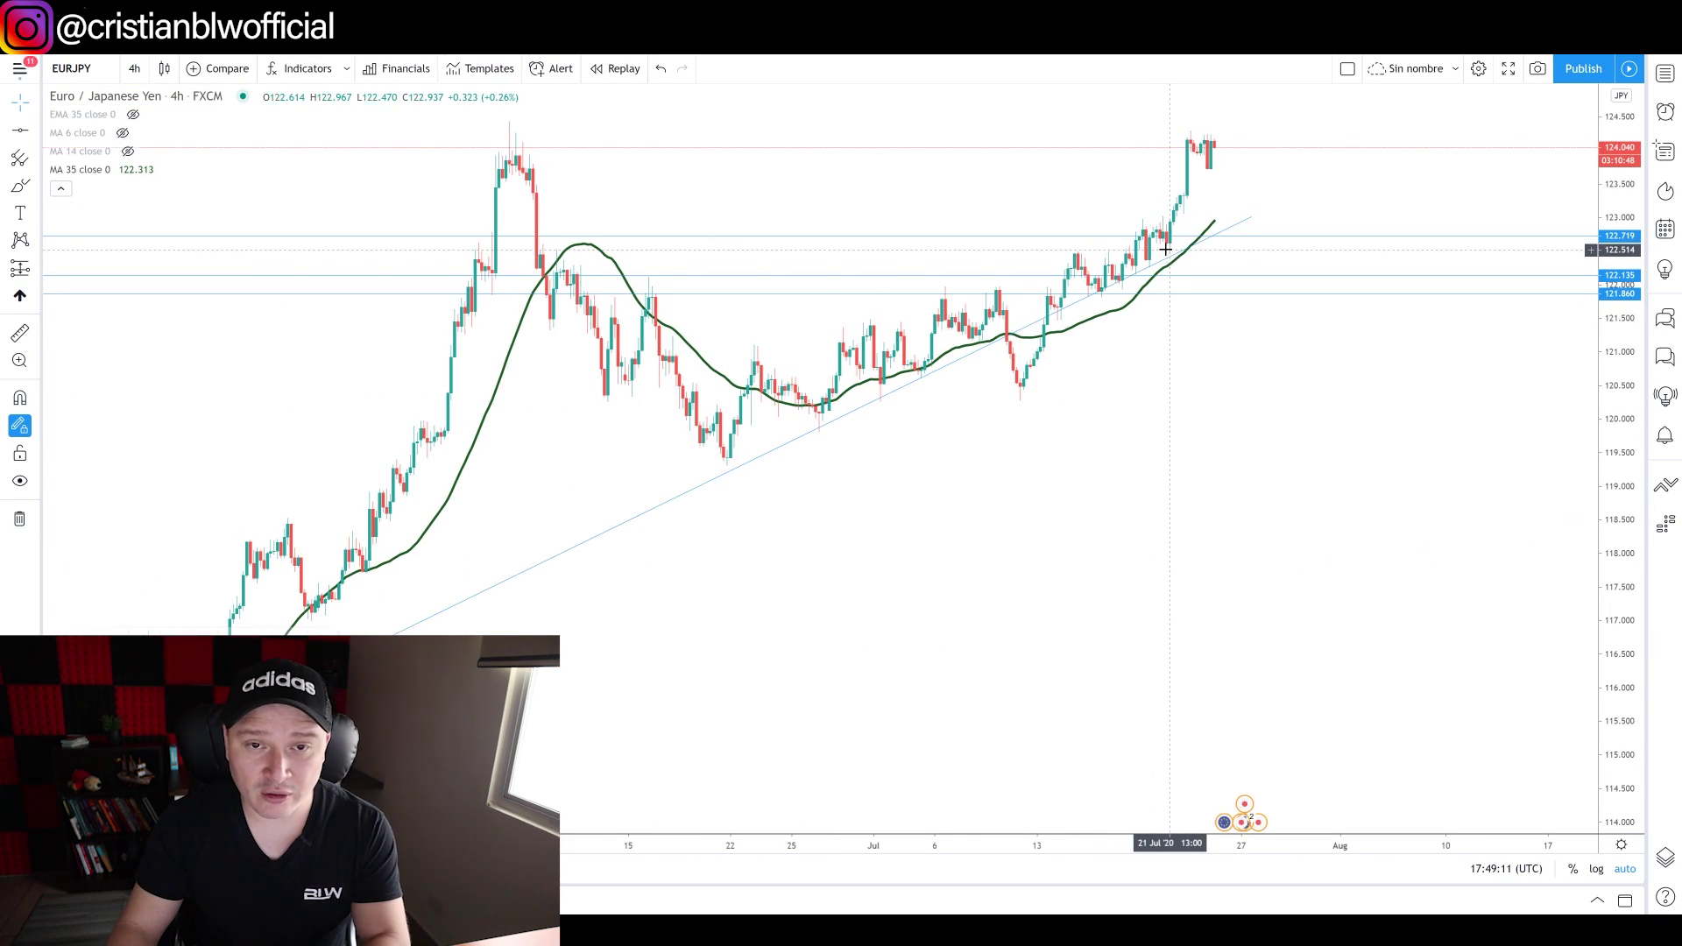
{"action": "key", "text": "Delete"}
{"action": "scroll", "coordinate": [1209, 341], "scroll_direction": "up", "scroll_amount": 3}
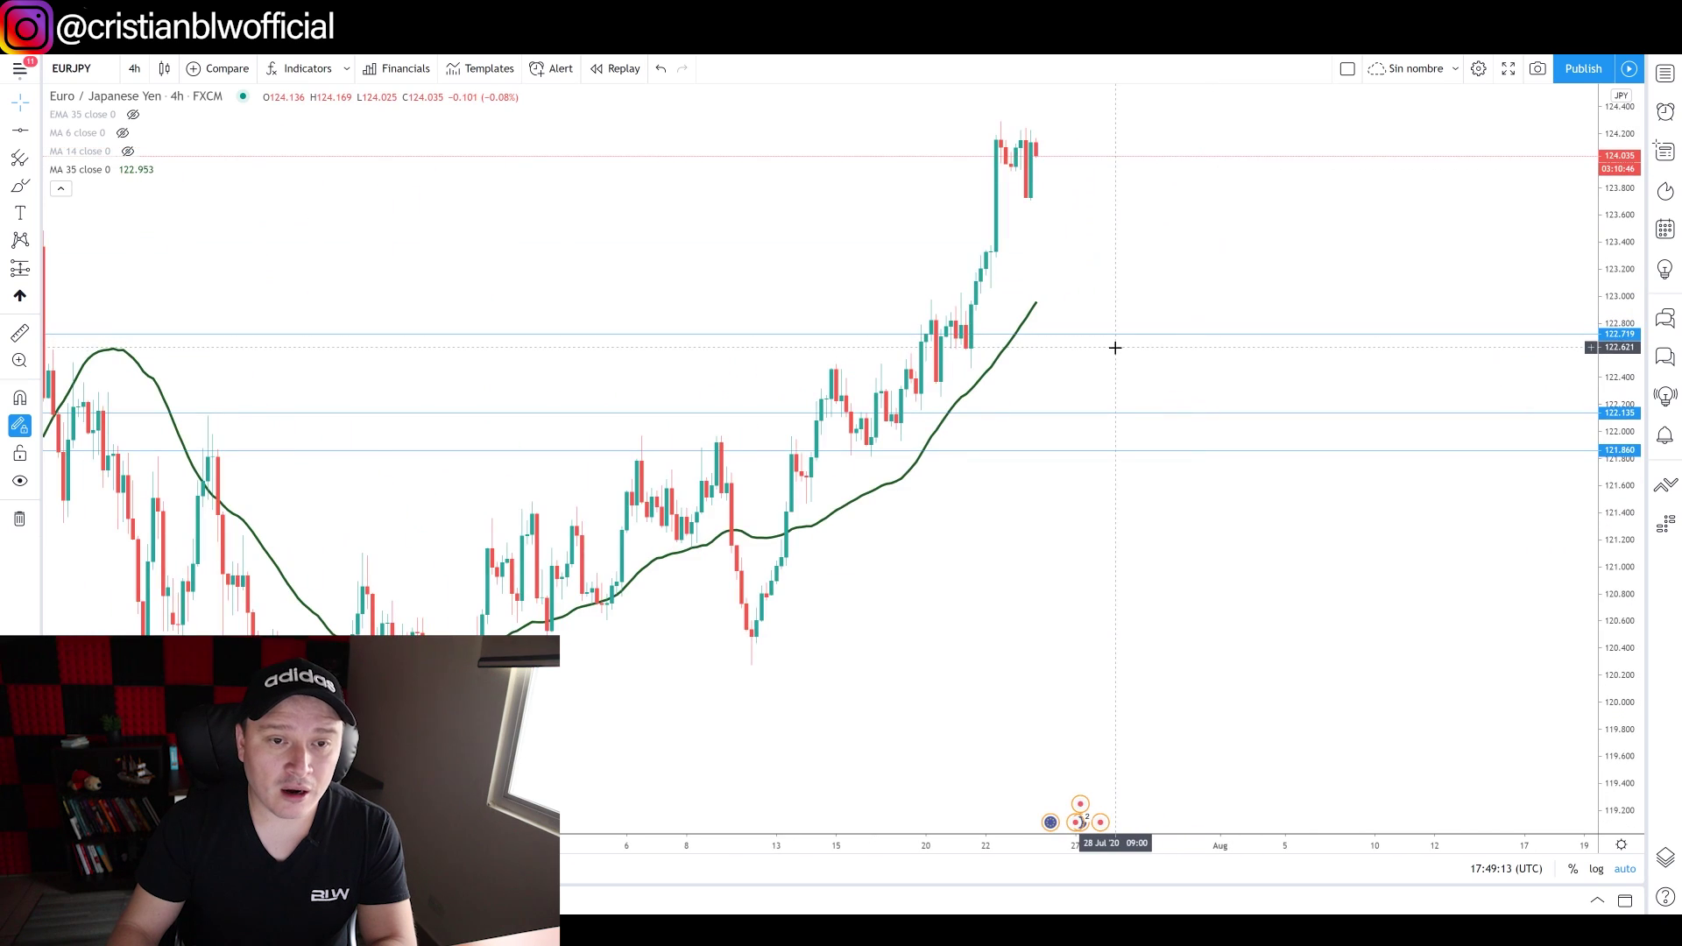
{"action": "scroll", "coordinate": [1115, 348], "scroll_direction": "down", "scroll_amount": 3}
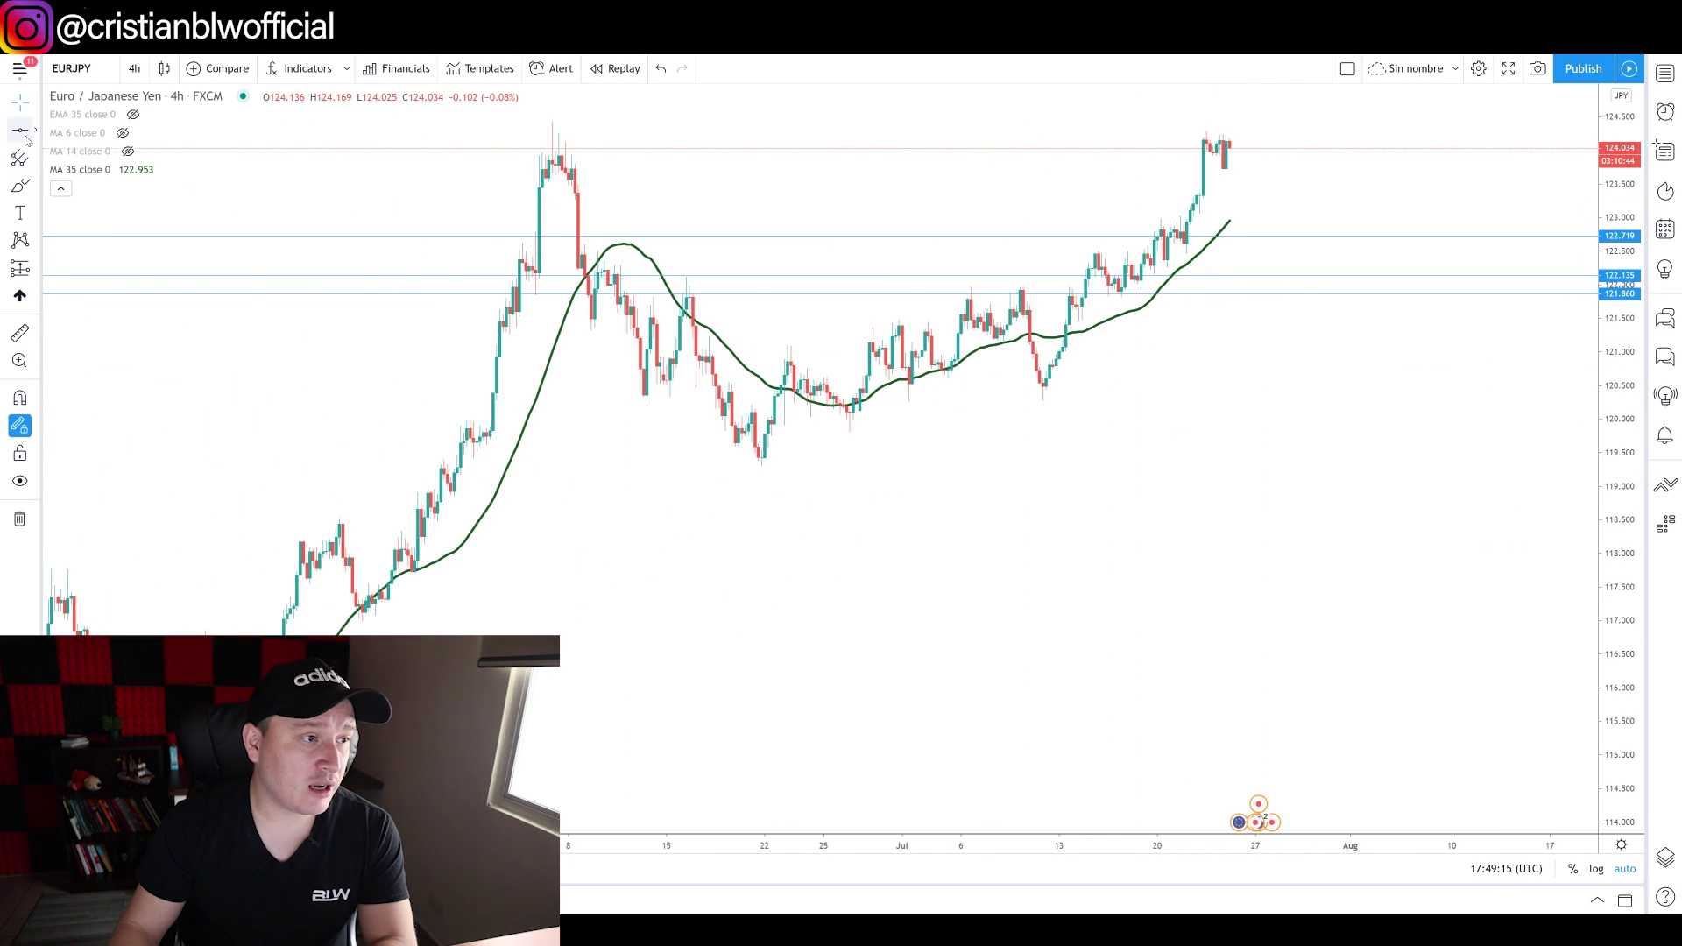
{"action": "left_click", "coordinate": [32, 273]}
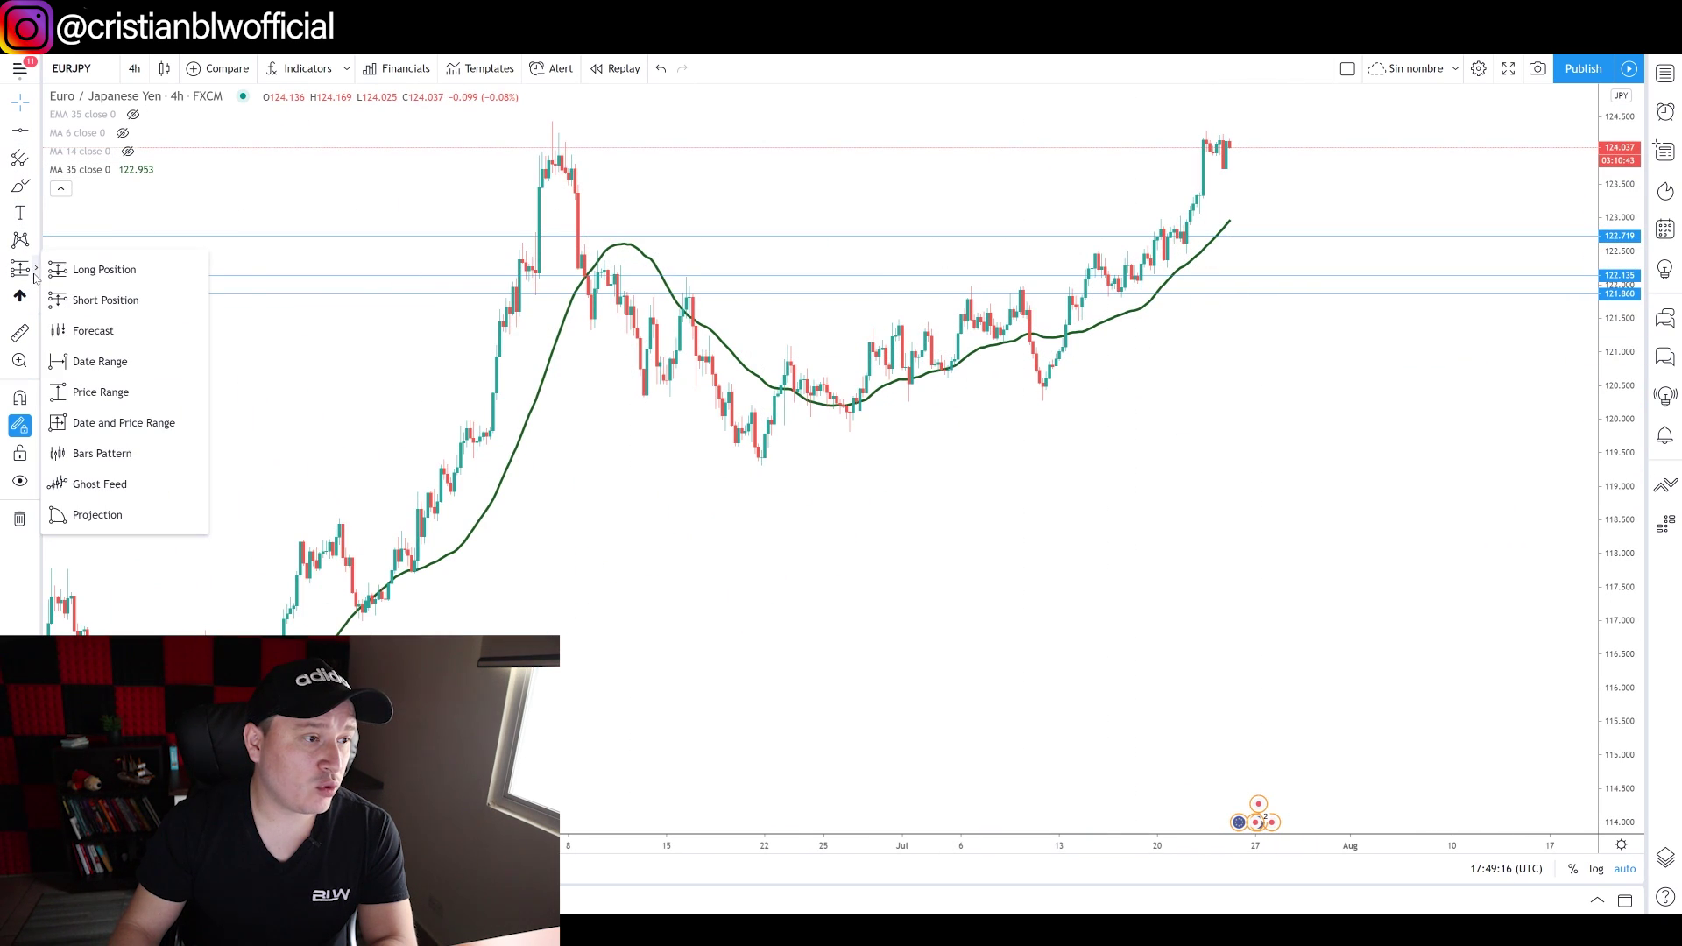
Step: Draw a price range from the early-June high at 124.169 down to 123.564, extending past the latest candles
{"action": "left_click", "coordinate": [97, 391]}
{"action": "left_click", "coordinate": [494, 131]}
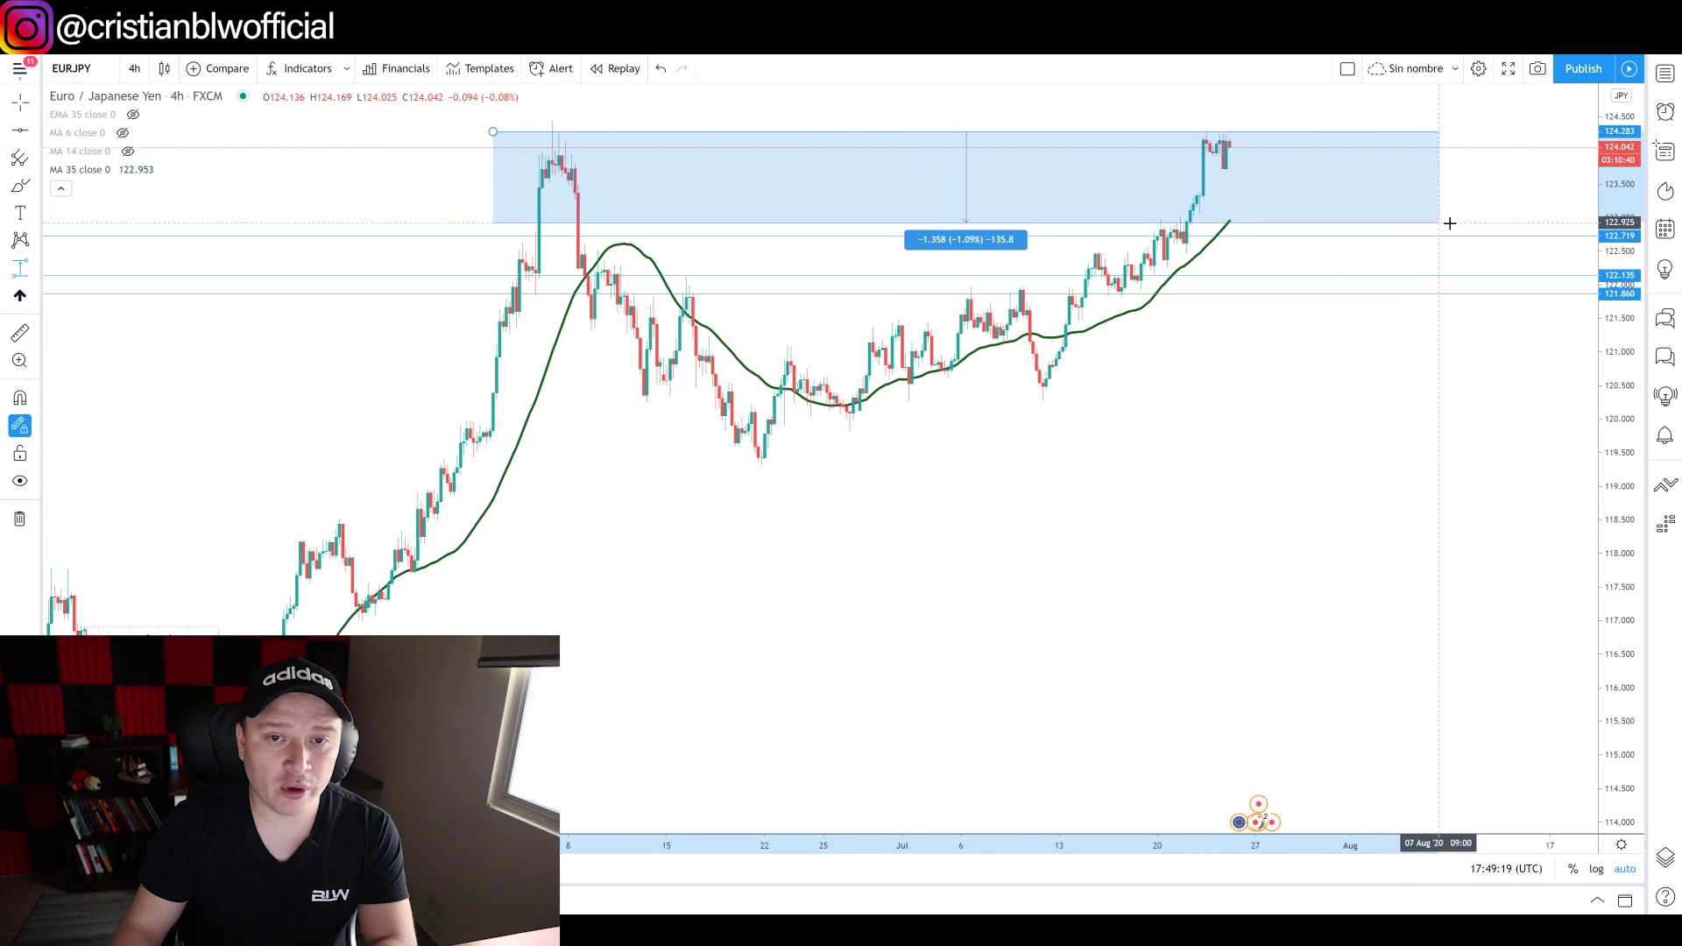
{"action": "left_click", "coordinate": [1469, 202]}
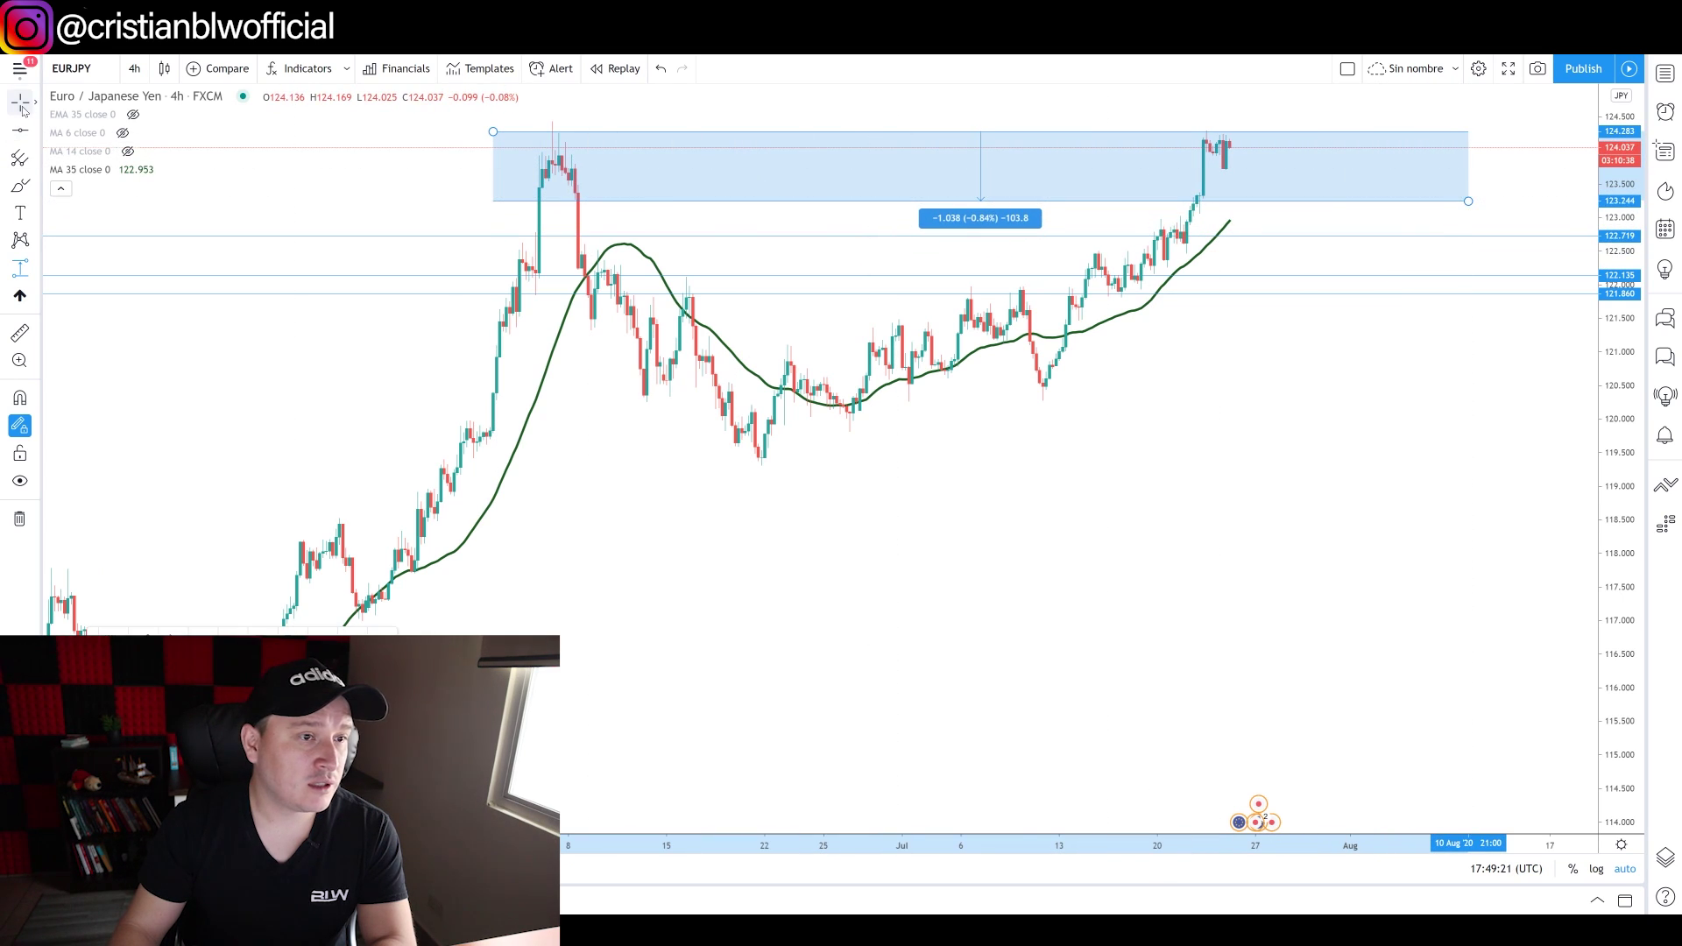
{"action": "left_click_drag", "start_coordinate": [493, 131], "coordinate": [486, 139]}
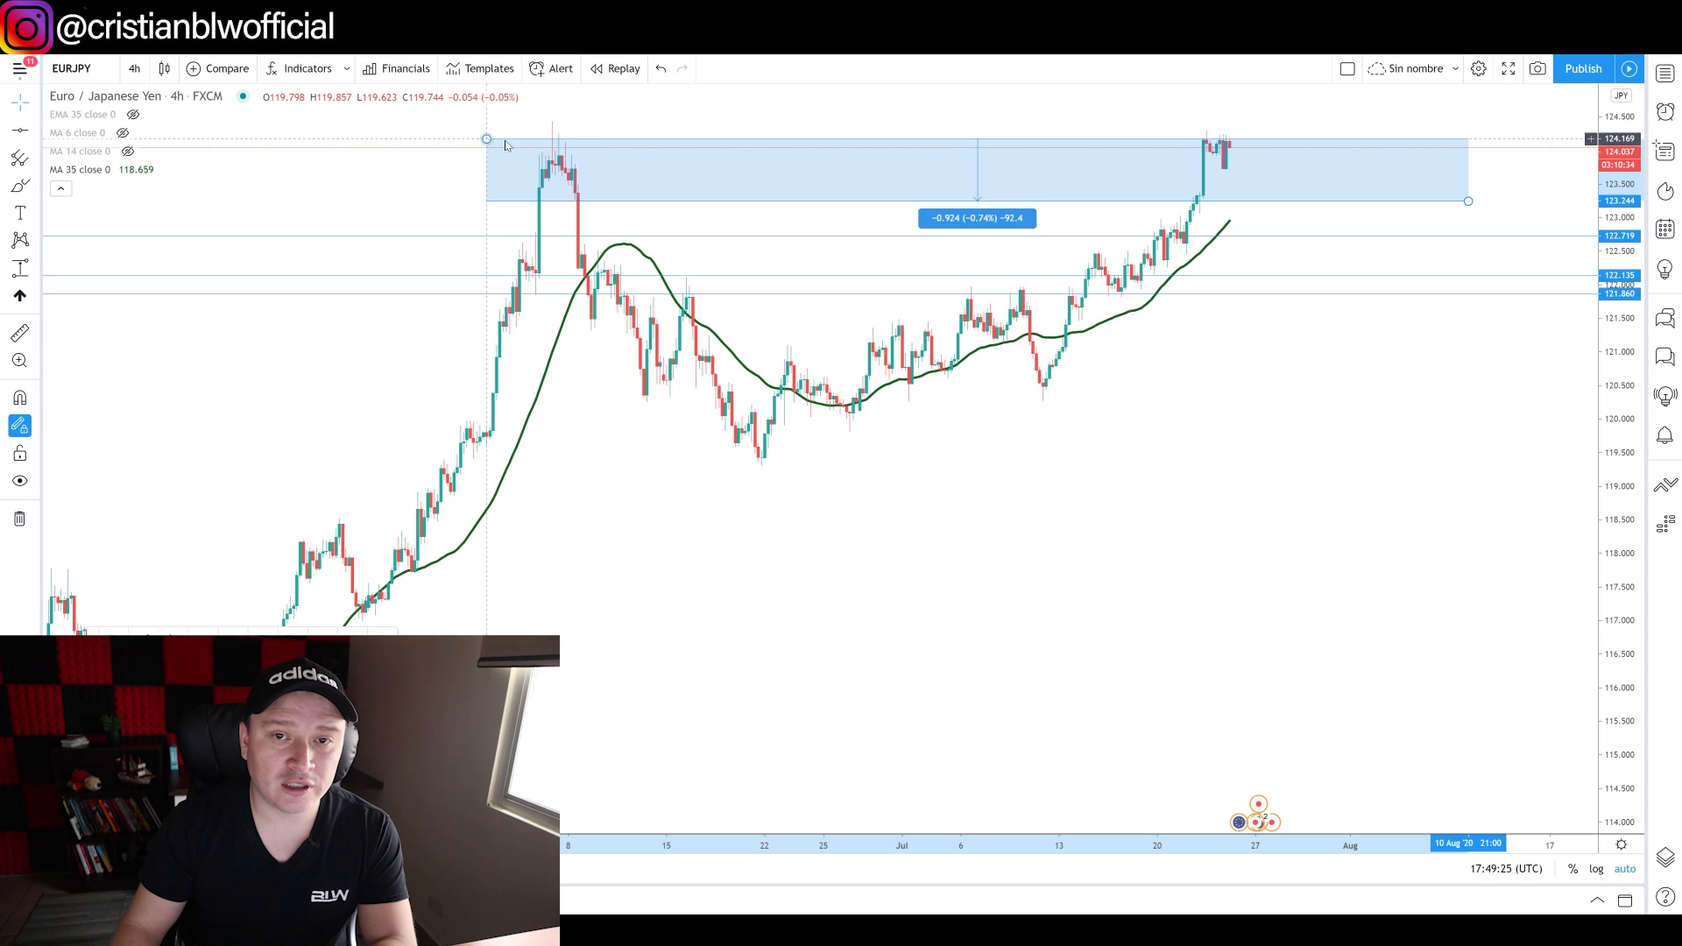
{"action": "left_click_drag", "start_coordinate": [1467, 204], "coordinate": [1453, 180]}
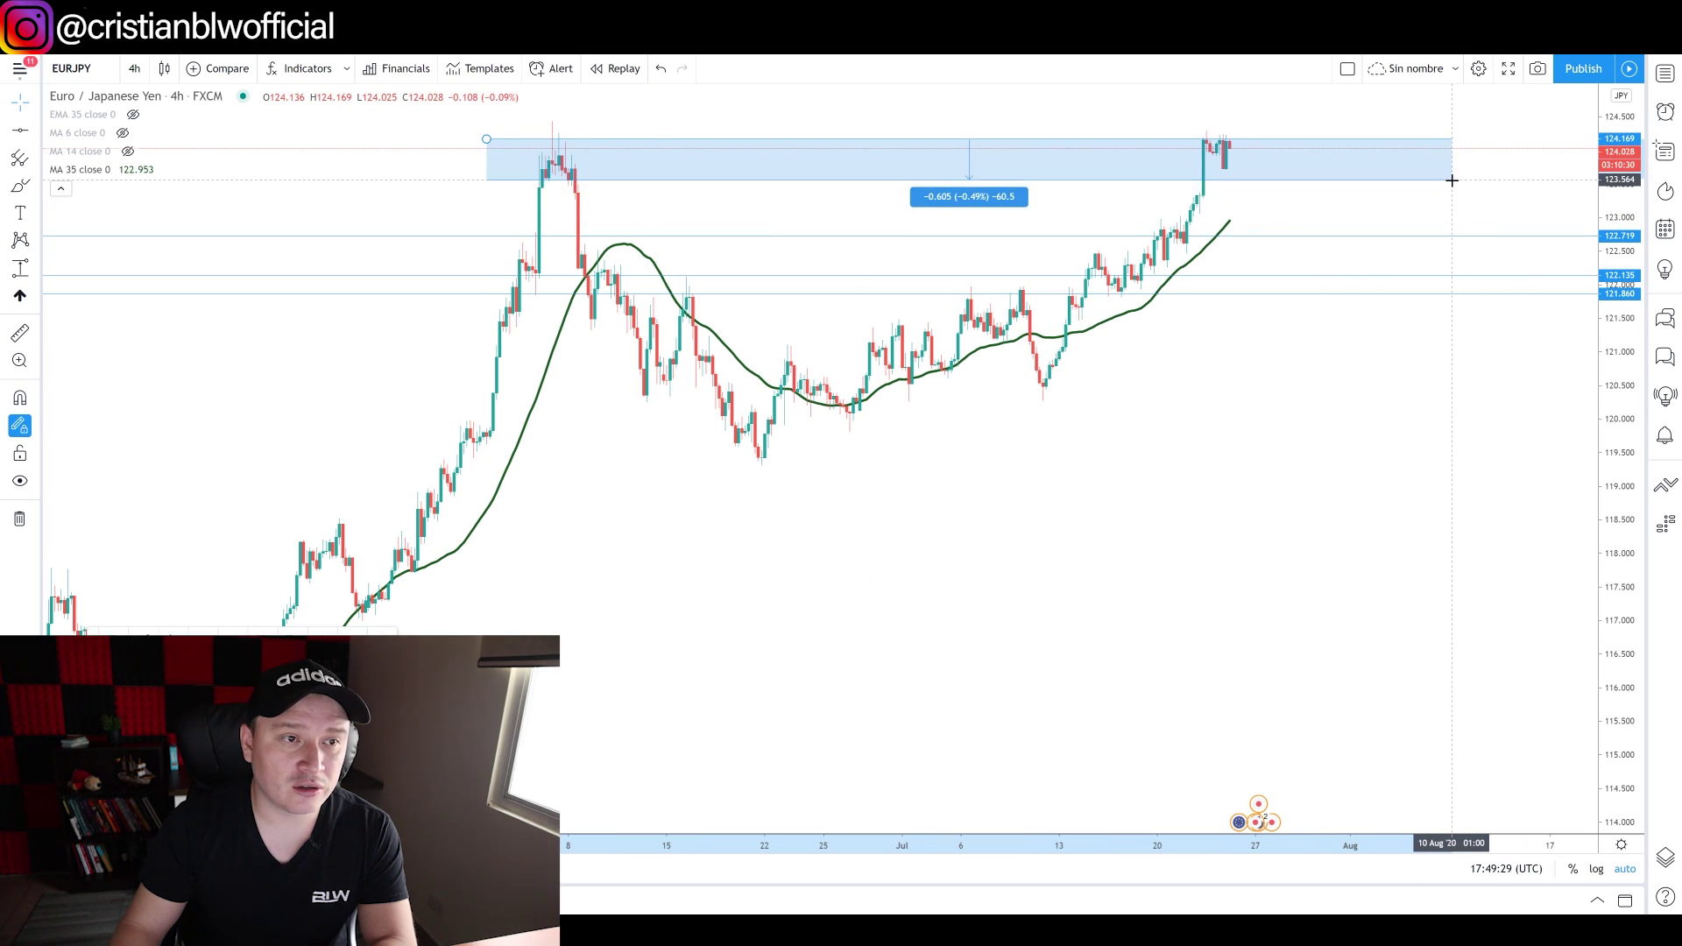
{"action": "mouse_move", "coordinate": [1452, 179]}
{"action": "left_mouse_down"}
{"action": "mouse_move", "coordinate": [1450, 162]}
{"action": "mouse_move", "coordinate": [1452, 177]}
{"action": "left_mouse_up"}
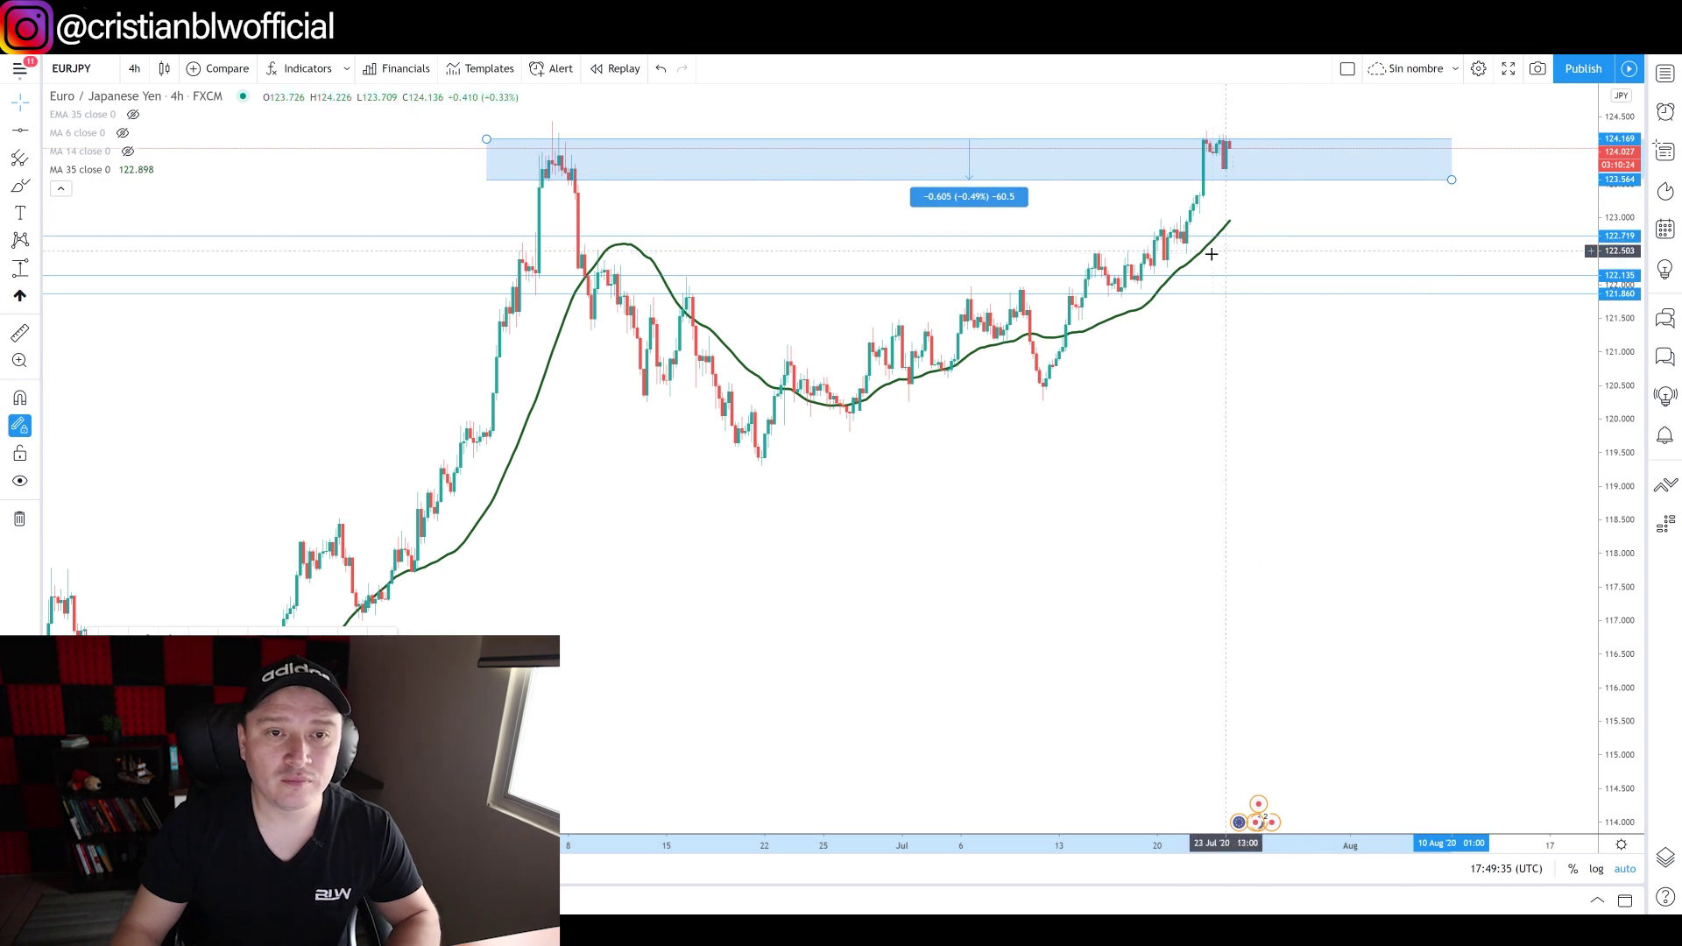
{"action": "scroll", "coordinate": [1229, 274], "scroll_direction": "up", "scroll_amount": 3}
{"action": "scroll", "coordinate": [1014, 383], "scroll_direction": "up", "scroll_amount": 3}
{"action": "scroll", "coordinate": [977, 375], "scroll_direction": "down", "scroll_amount": 3}
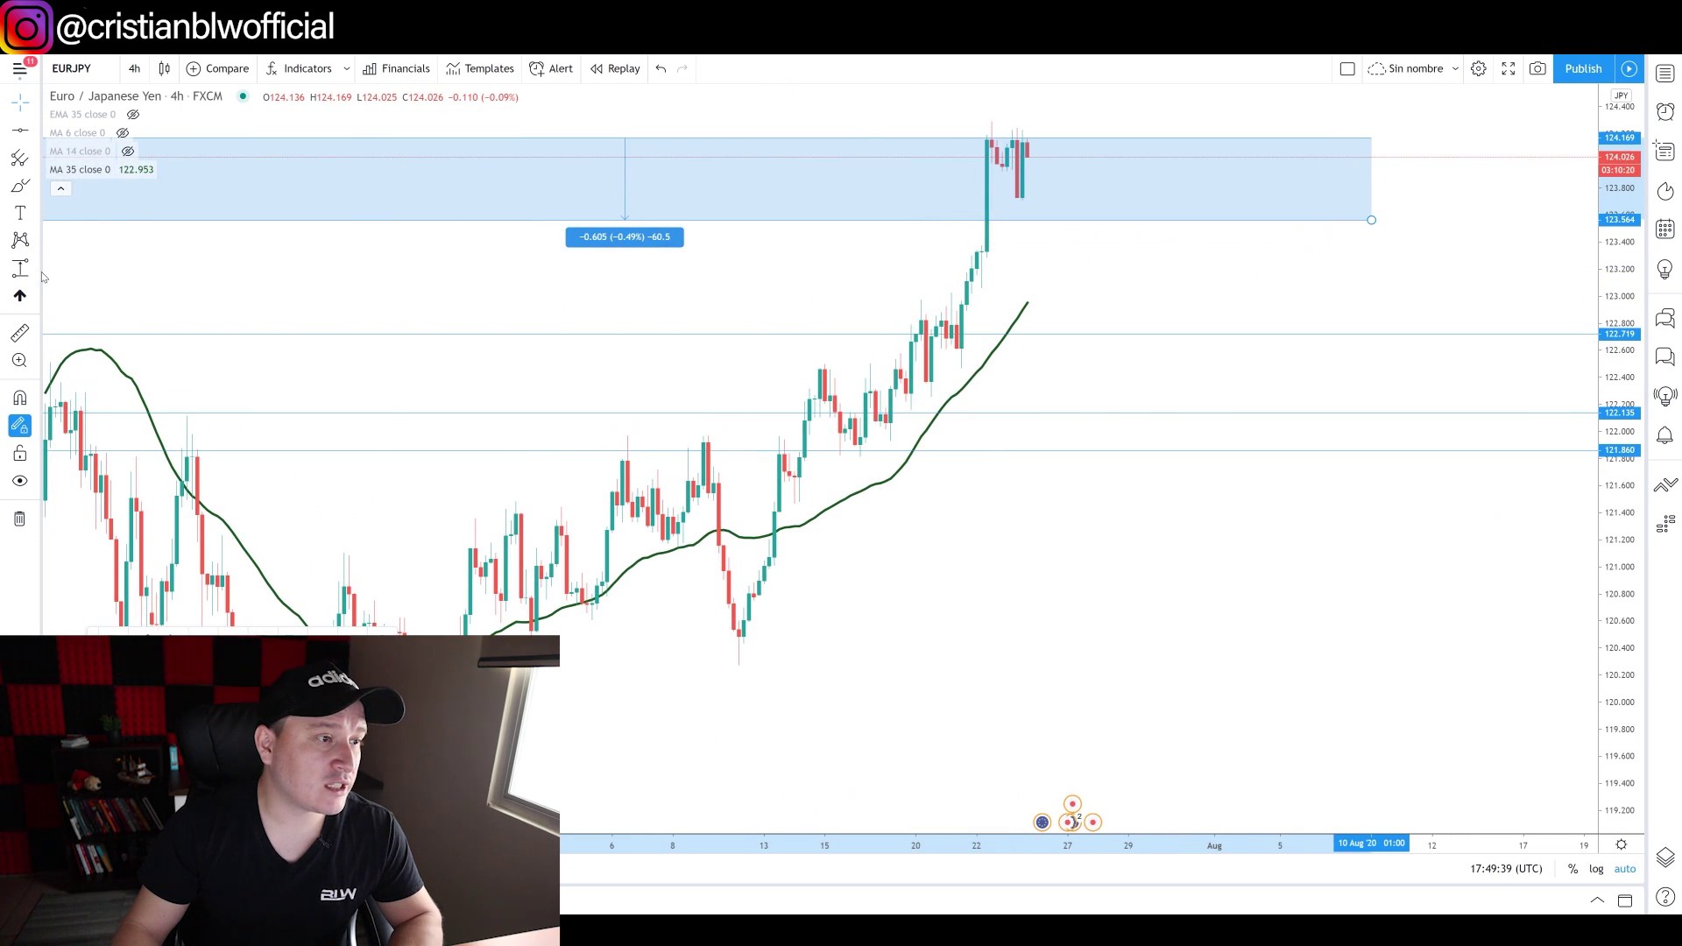
Step: Place a long-position drawing over the resistance zone, replacing a misplaced first attempt
{"action": "left_click", "coordinate": [36, 268]}
{"action": "left_click", "coordinate": [1068, 119]}
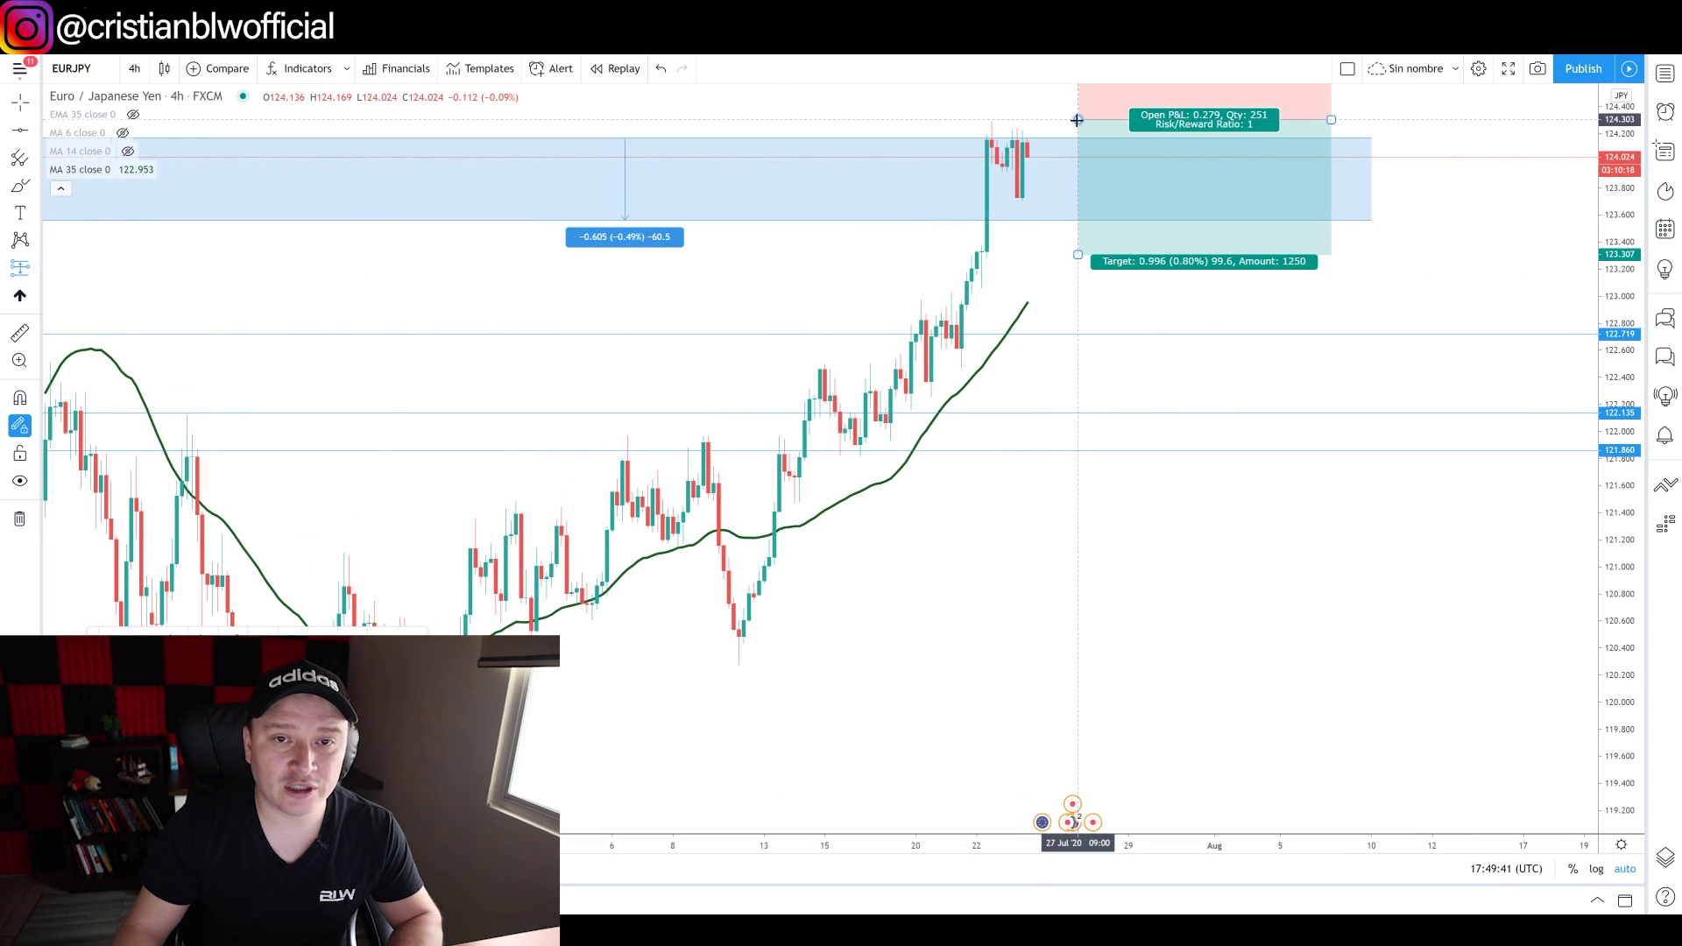
{"action": "key", "text": "ctrl+z"}
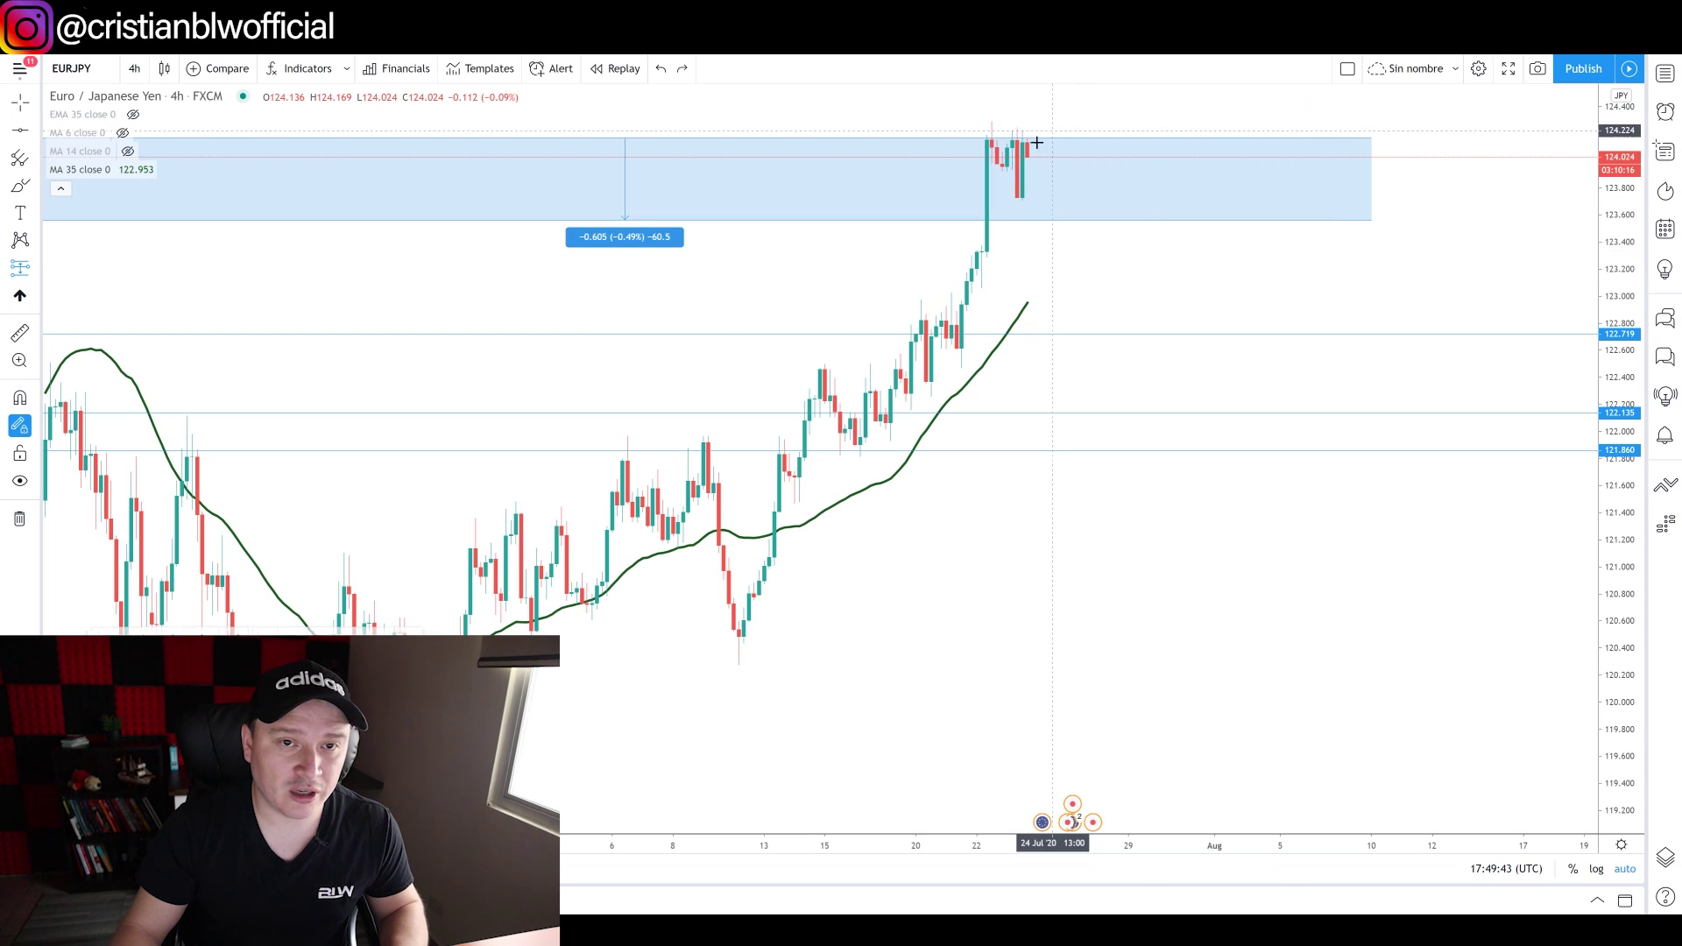
{"action": "left_click", "coordinate": [35, 270]}
{"action": "left_click", "coordinate": [98, 282]}
{"action": "left_click", "coordinate": [1032, 113]}
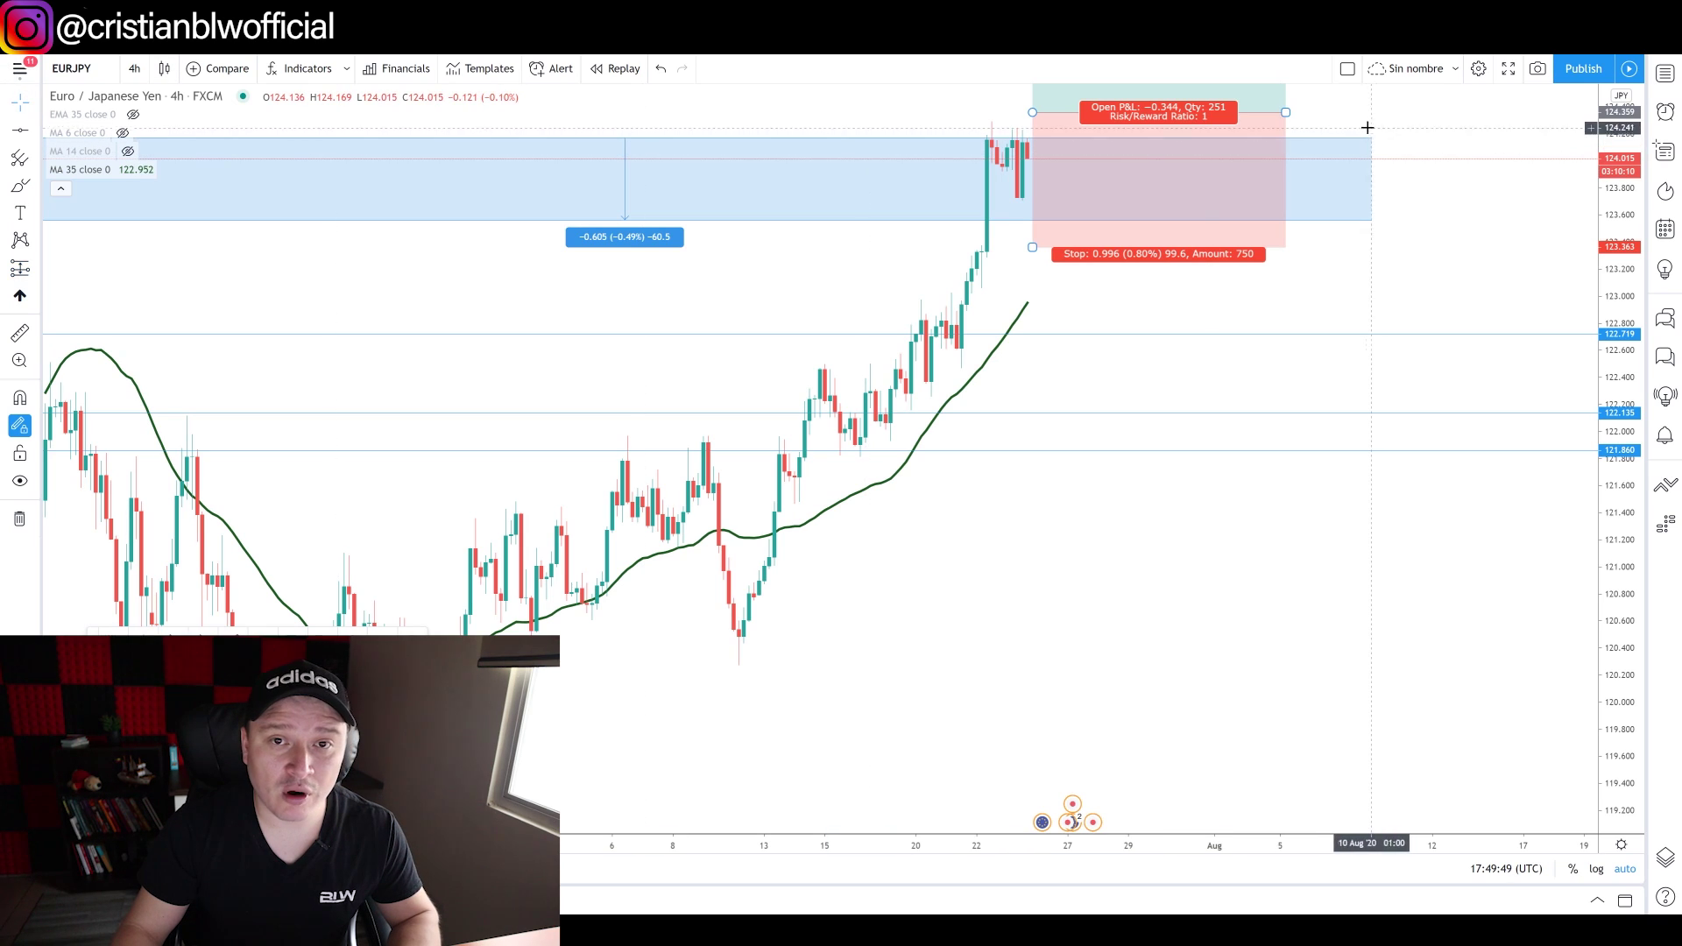
{"action": "left_click_drag", "start_coordinate": [1248, 103], "coordinate": [1340, 131]}
{"action": "left_click_drag", "start_coordinate": [1124, 140], "coordinate": [720, 137]}
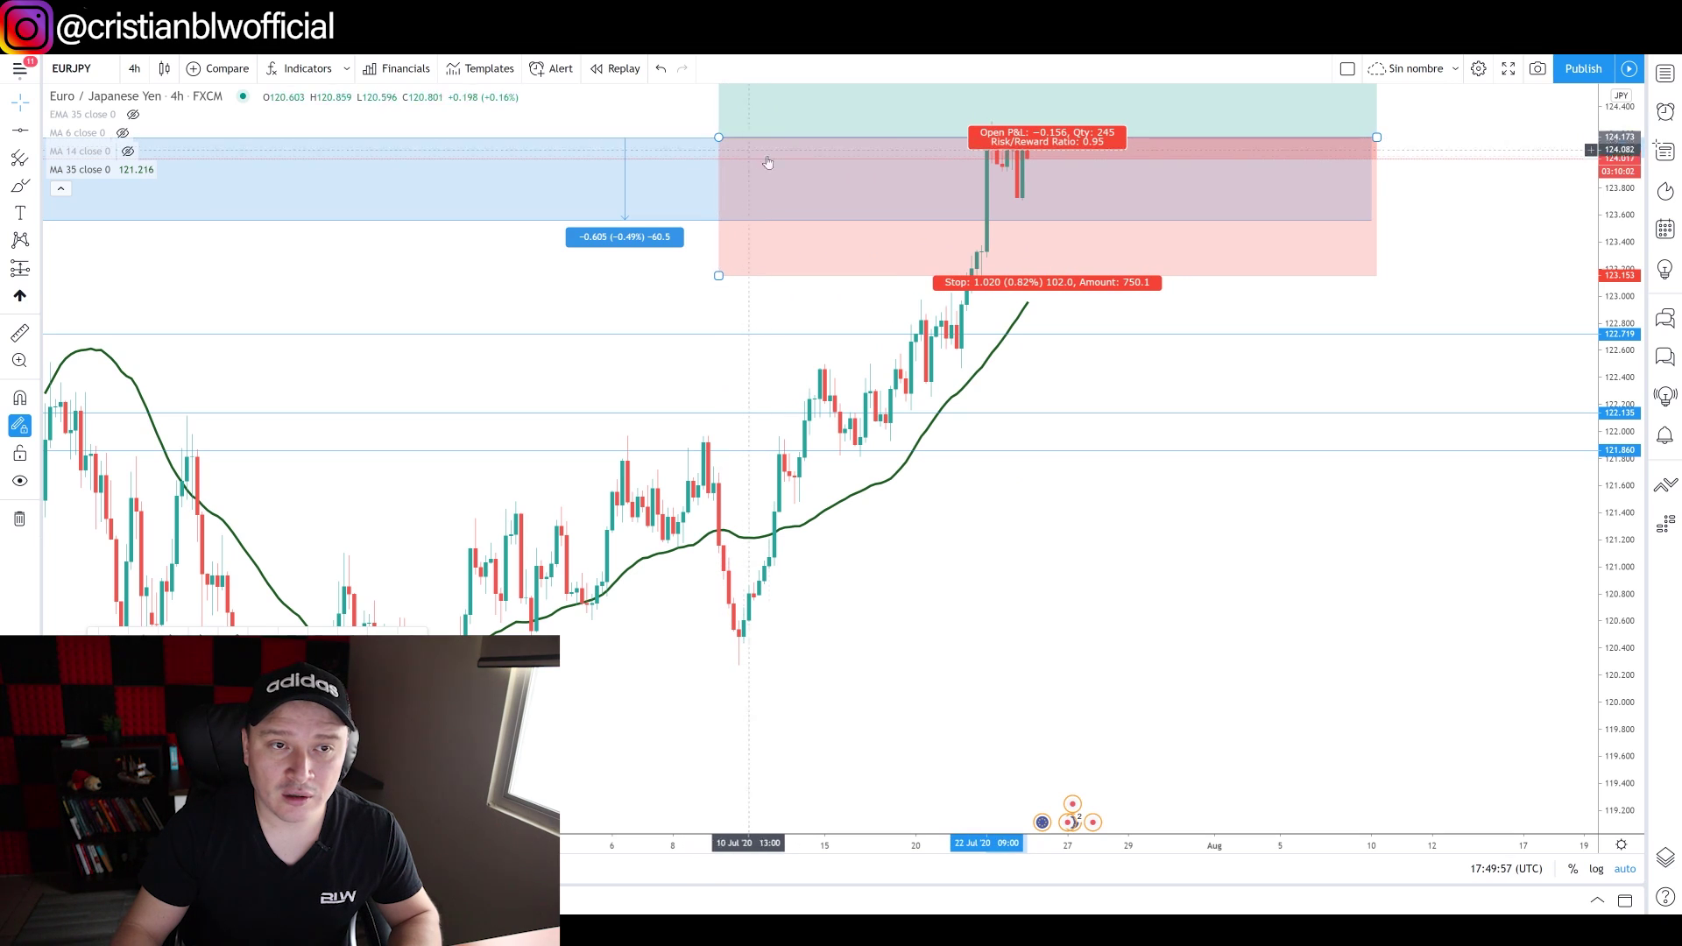
{"action": "left_click_drag", "start_coordinate": [897, 120], "coordinate": [942, 195]}
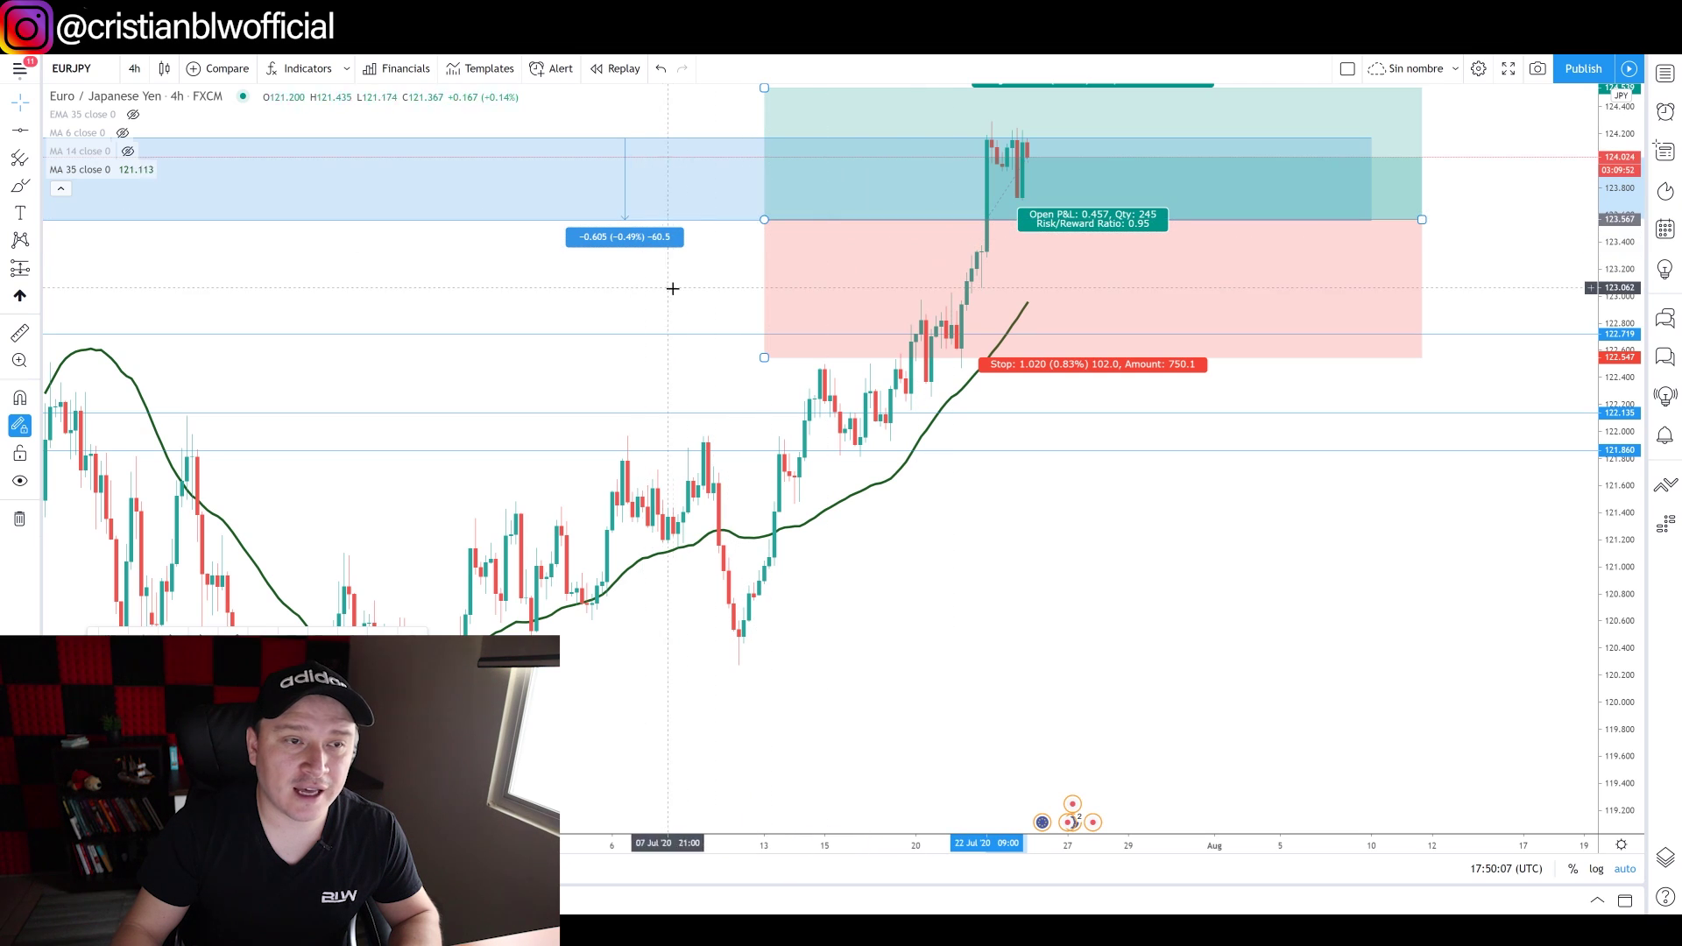
Step: Readjust the resistance zone's lower boundary
{"action": "scroll", "coordinate": [669, 281], "scroll_direction": "down", "scroll_amount": 3}
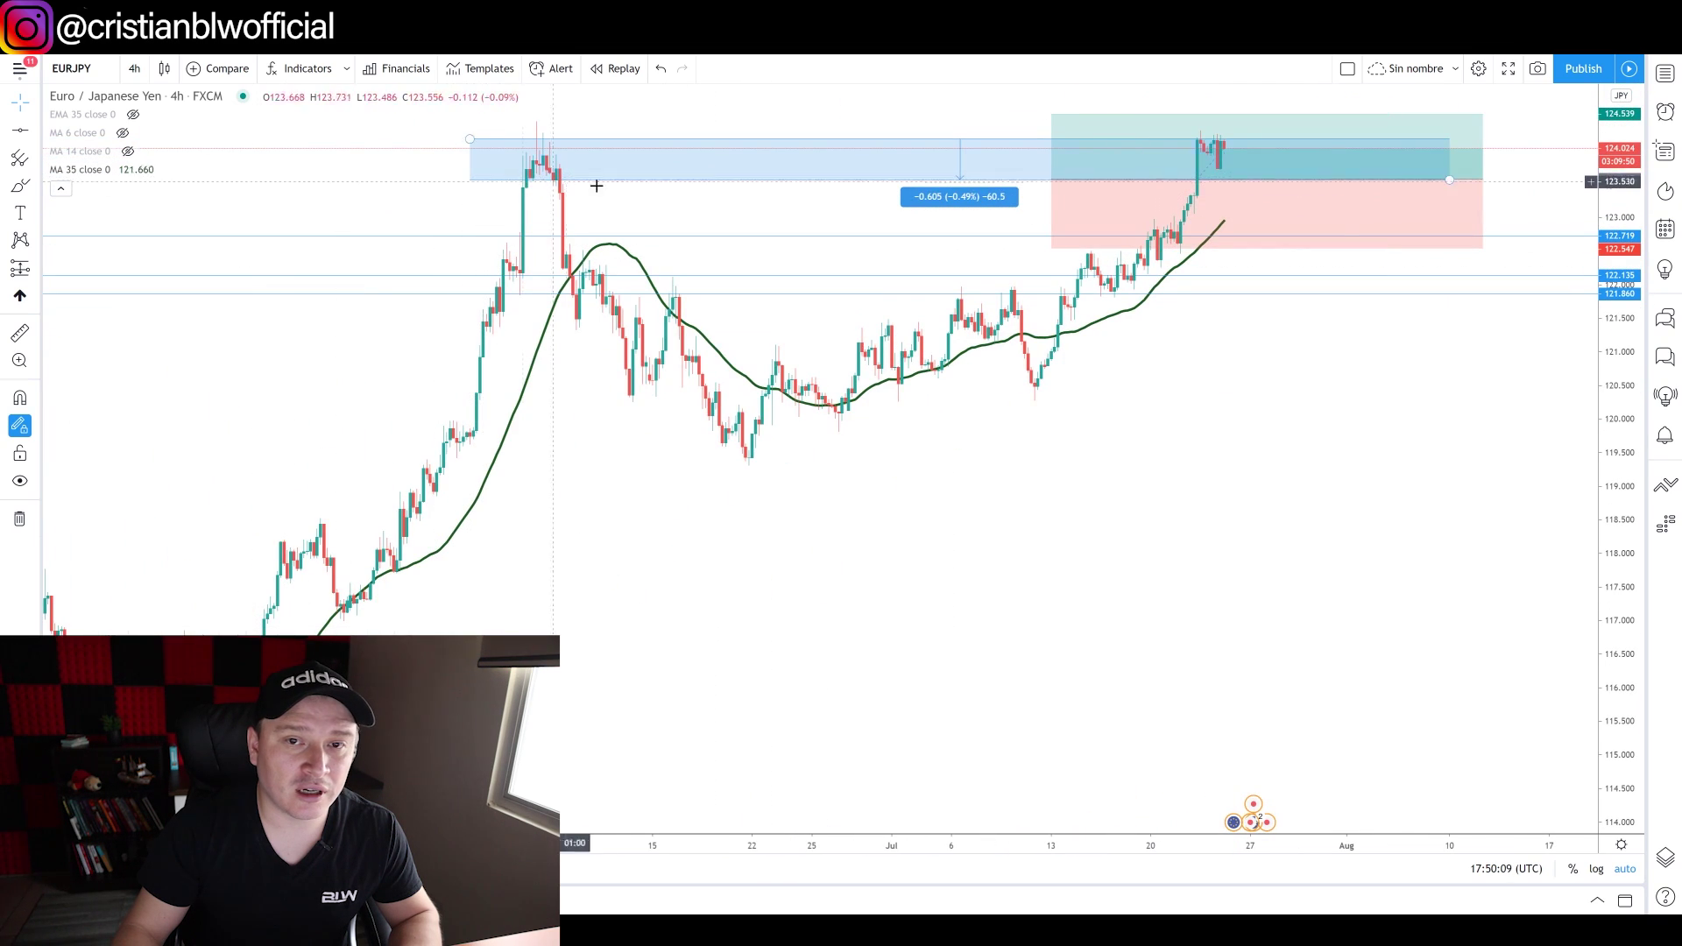
{"action": "left_click_drag", "start_coordinate": [1450, 179], "coordinate": [1445, 152]}
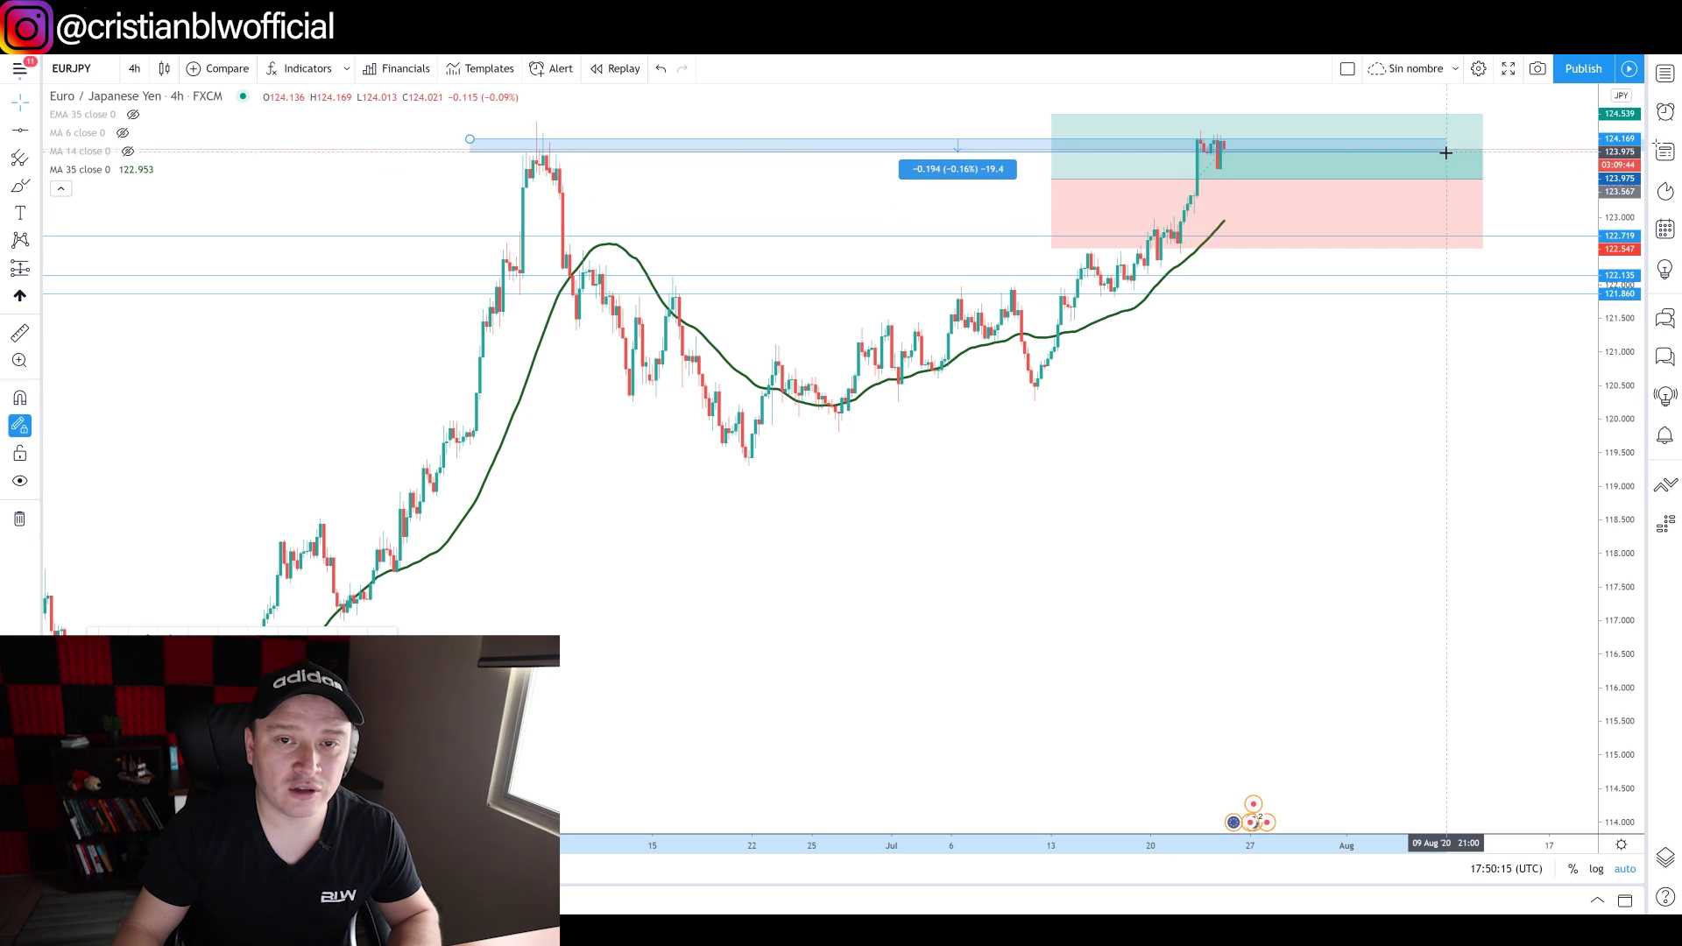
{"action": "left_click_drag", "start_coordinate": [1446, 152], "coordinate": [1449, 156]}
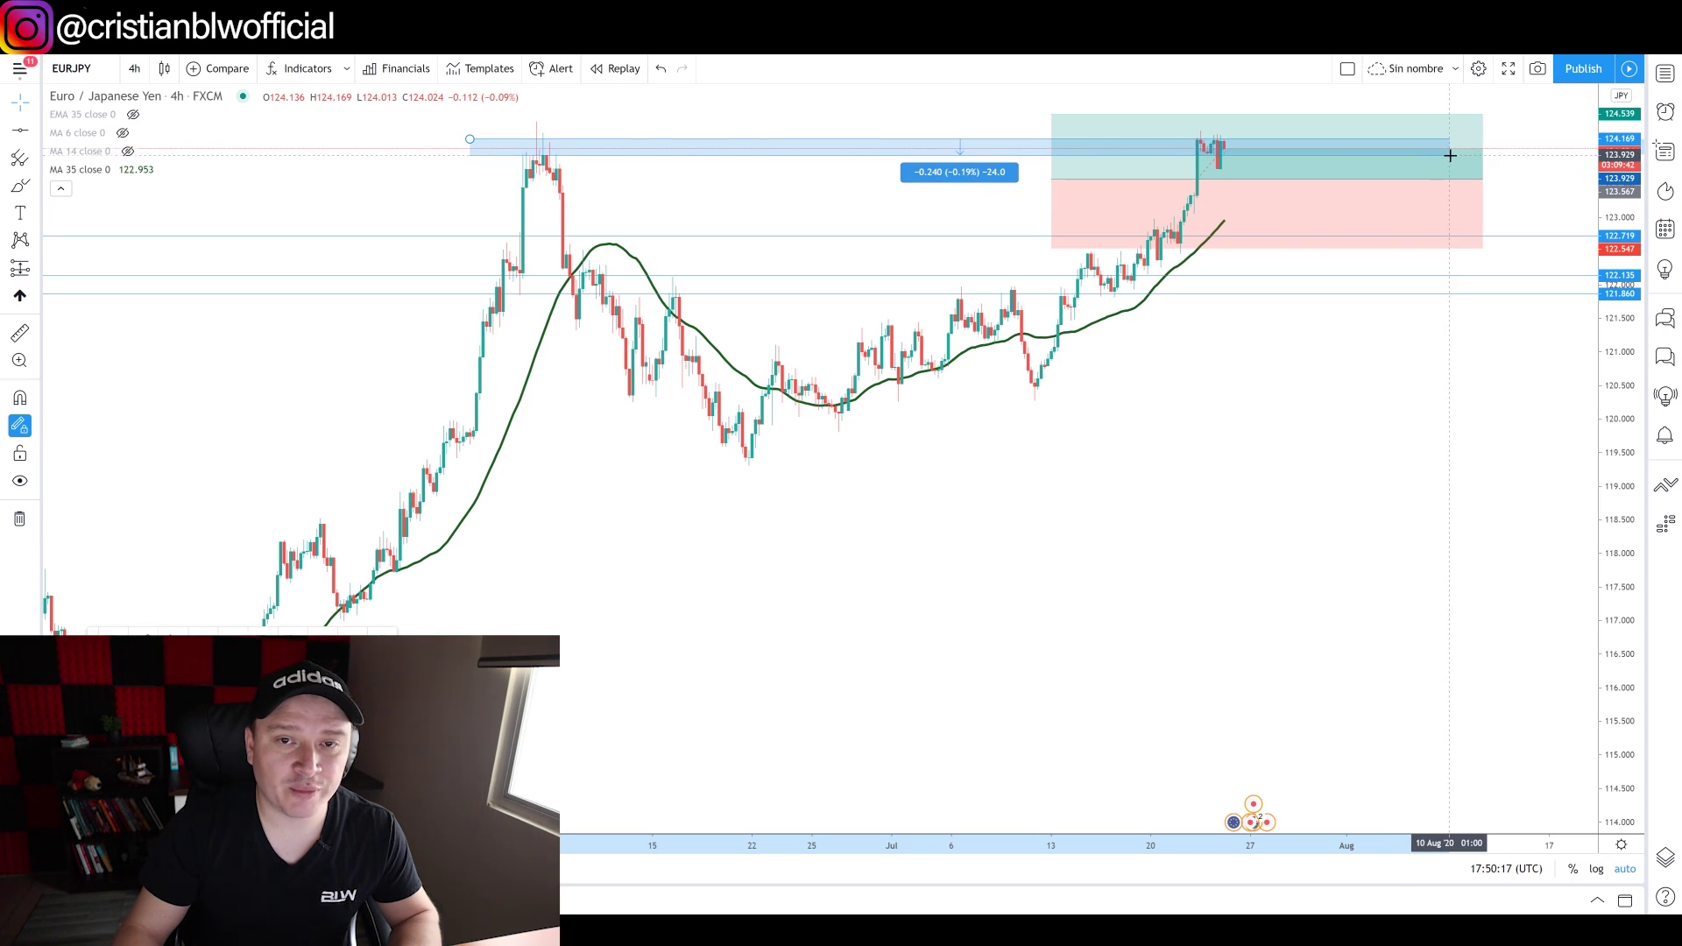
Step: Set the long position's entry near 123.952, target at 124.167 and stop at 123.725
{"action": "left_click", "coordinate": [1209, 175]}
{"action": "scroll", "coordinate": [1183, 220], "scroll_direction": "up", "scroll_amount": 3}
{"action": "left_click_drag", "start_coordinate": [1054, 123], "coordinate": [1050, 46]}
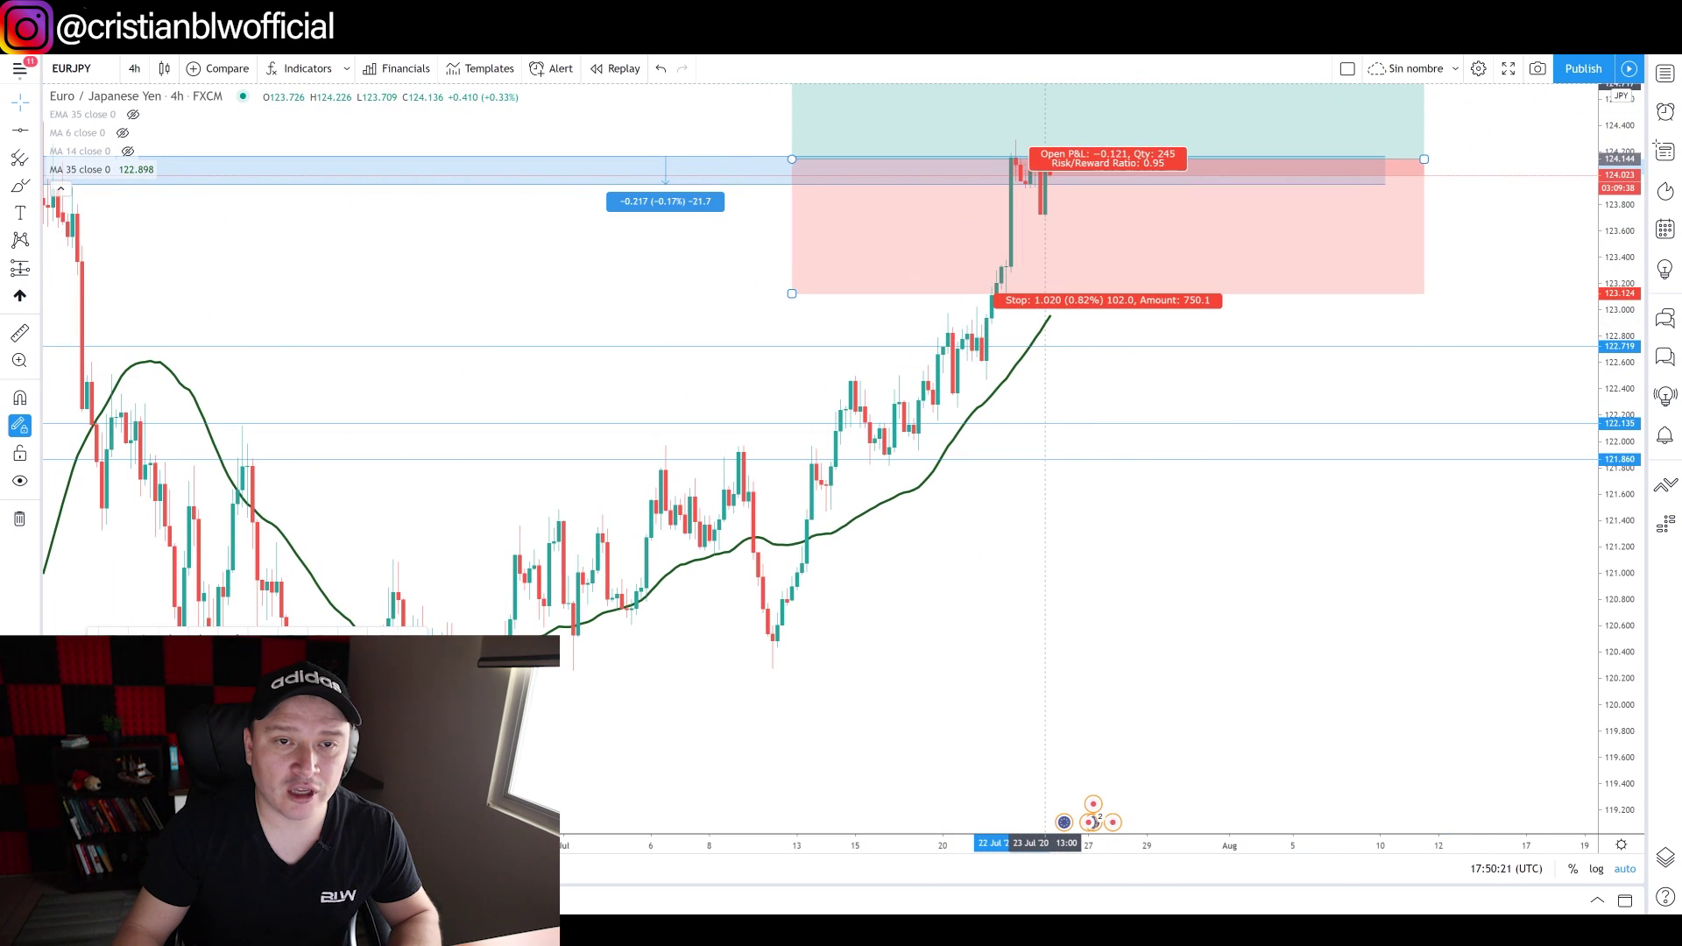
{"action": "scroll", "coordinate": [1291, 179], "scroll_direction": "down", "scroll_amount": 5}
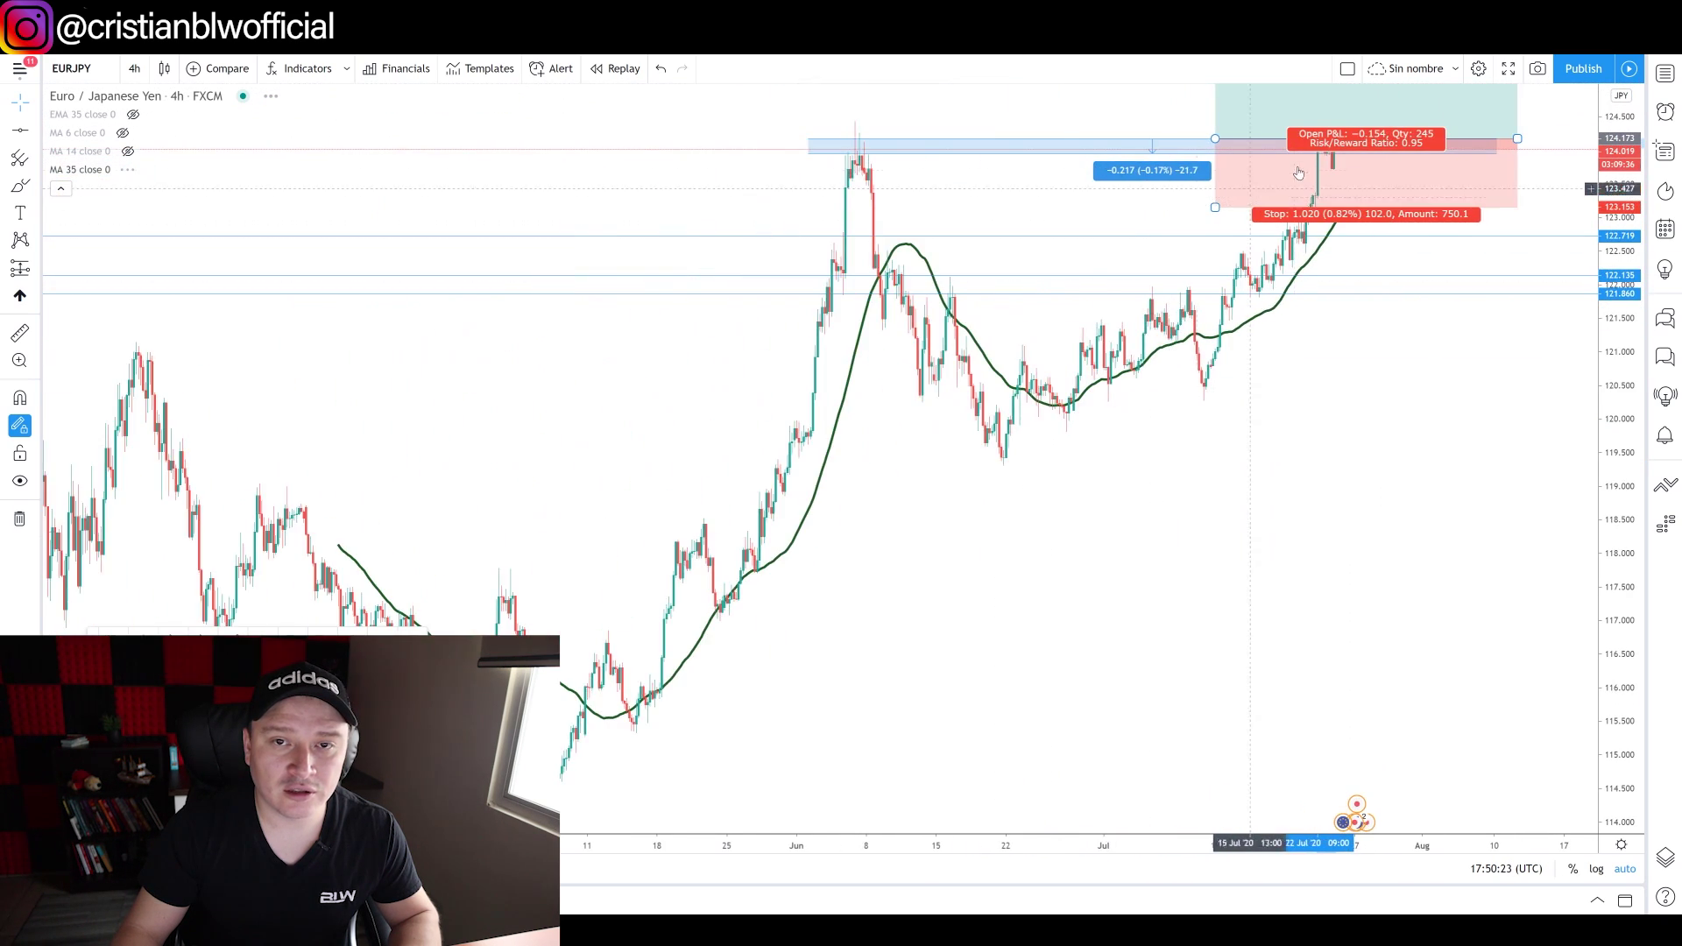
{"action": "scroll", "coordinate": [1292, 179], "scroll_direction": "down", "scroll_amount": 3}
{"action": "left_click_drag", "start_coordinate": [1292, 179], "coordinate": [1295, 311]}
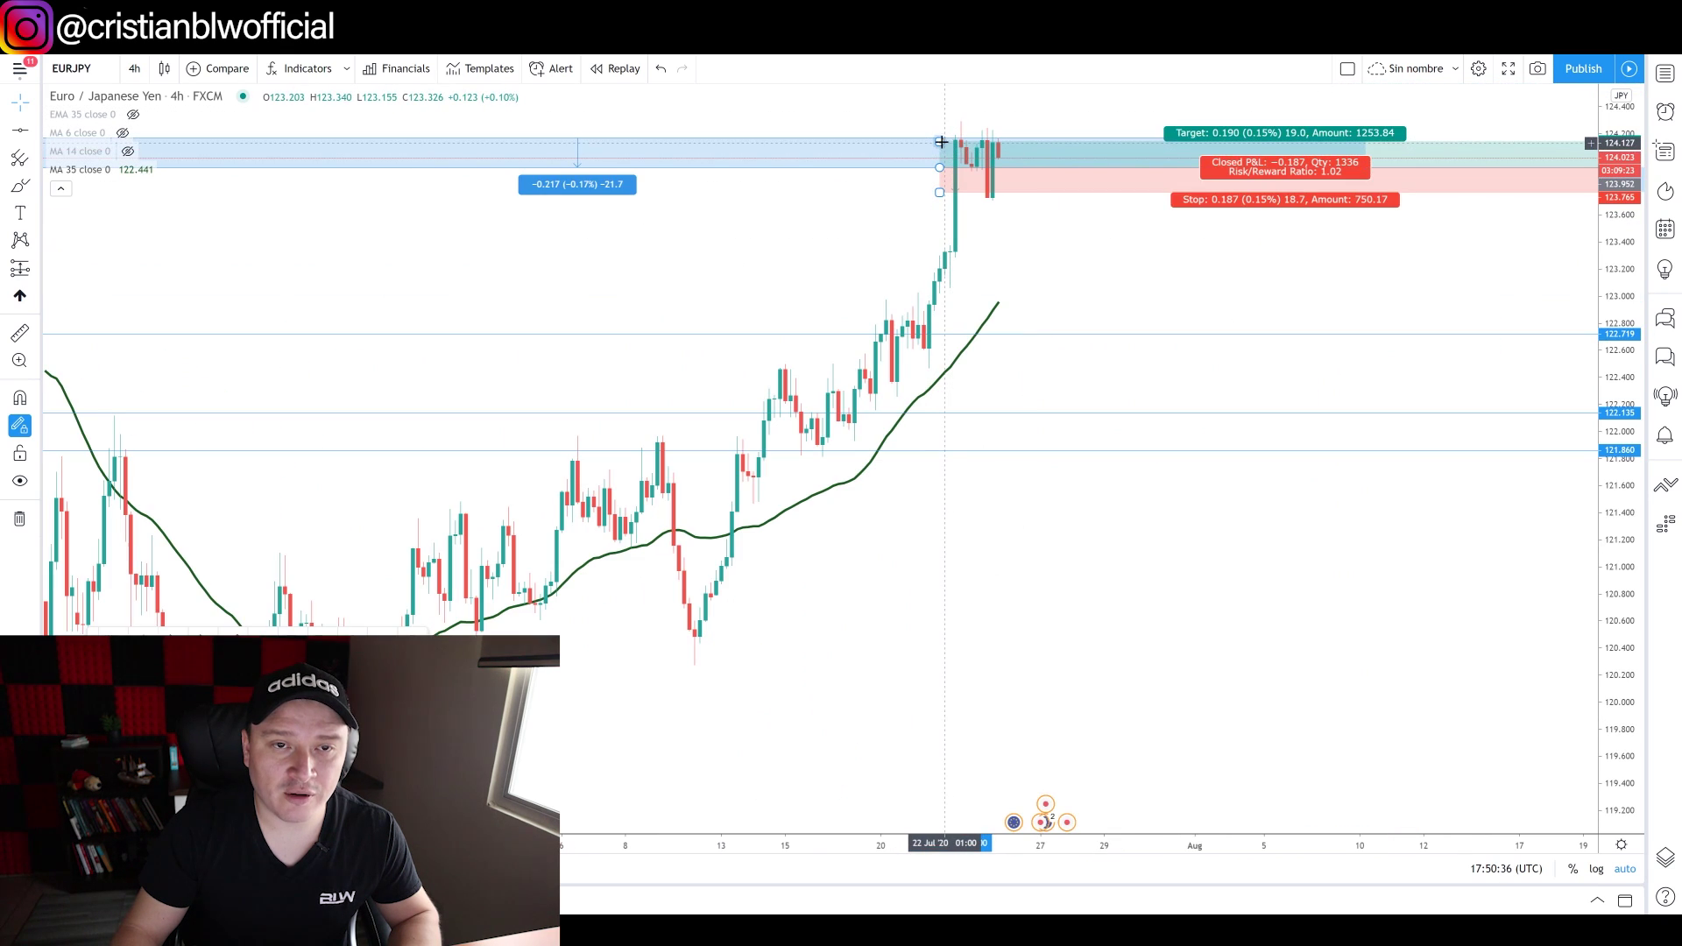
{"action": "left_click_drag", "start_coordinate": [941, 142], "coordinate": [939, 138]}
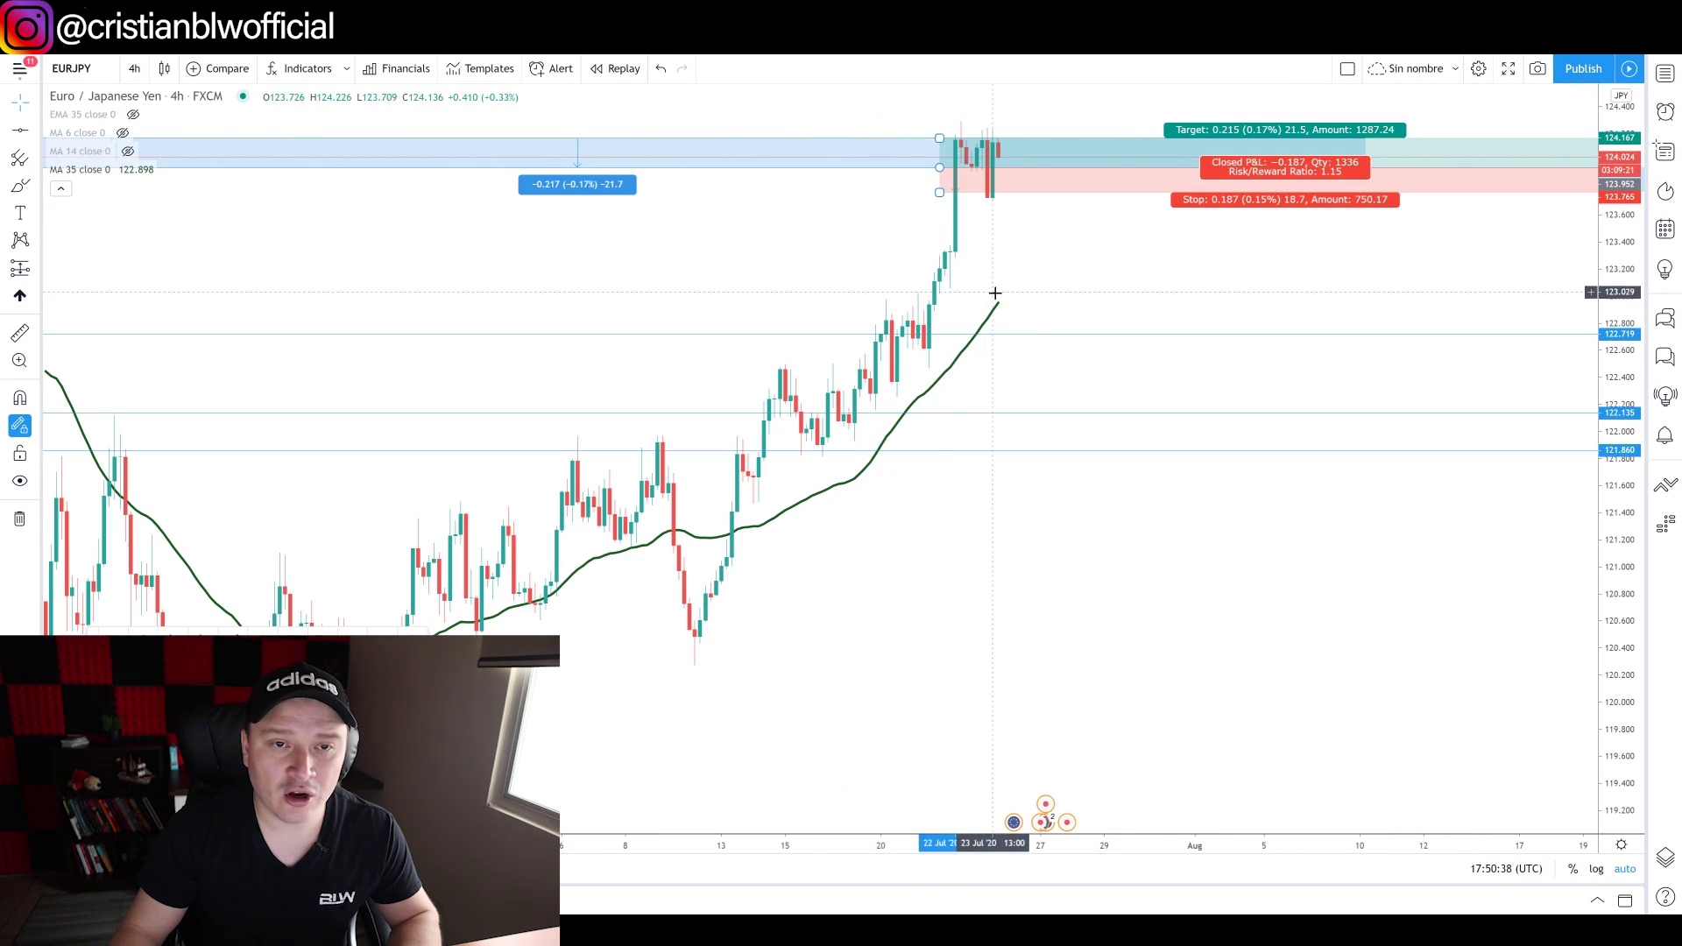
{"action": "left_click_drag", "start_coordinate": [939, 192], "coordinate": [936, 199]}
Step: Scroll the chart back so the latest candles are in view
{"action": "scroll", "coordinate": [990, 228], "scroll_direction": "right", "scroll_amount": 5}
{"action": "scroll", "coordinate": [963, 297], "scroll_direction": "up", "scroll_amount": 5}
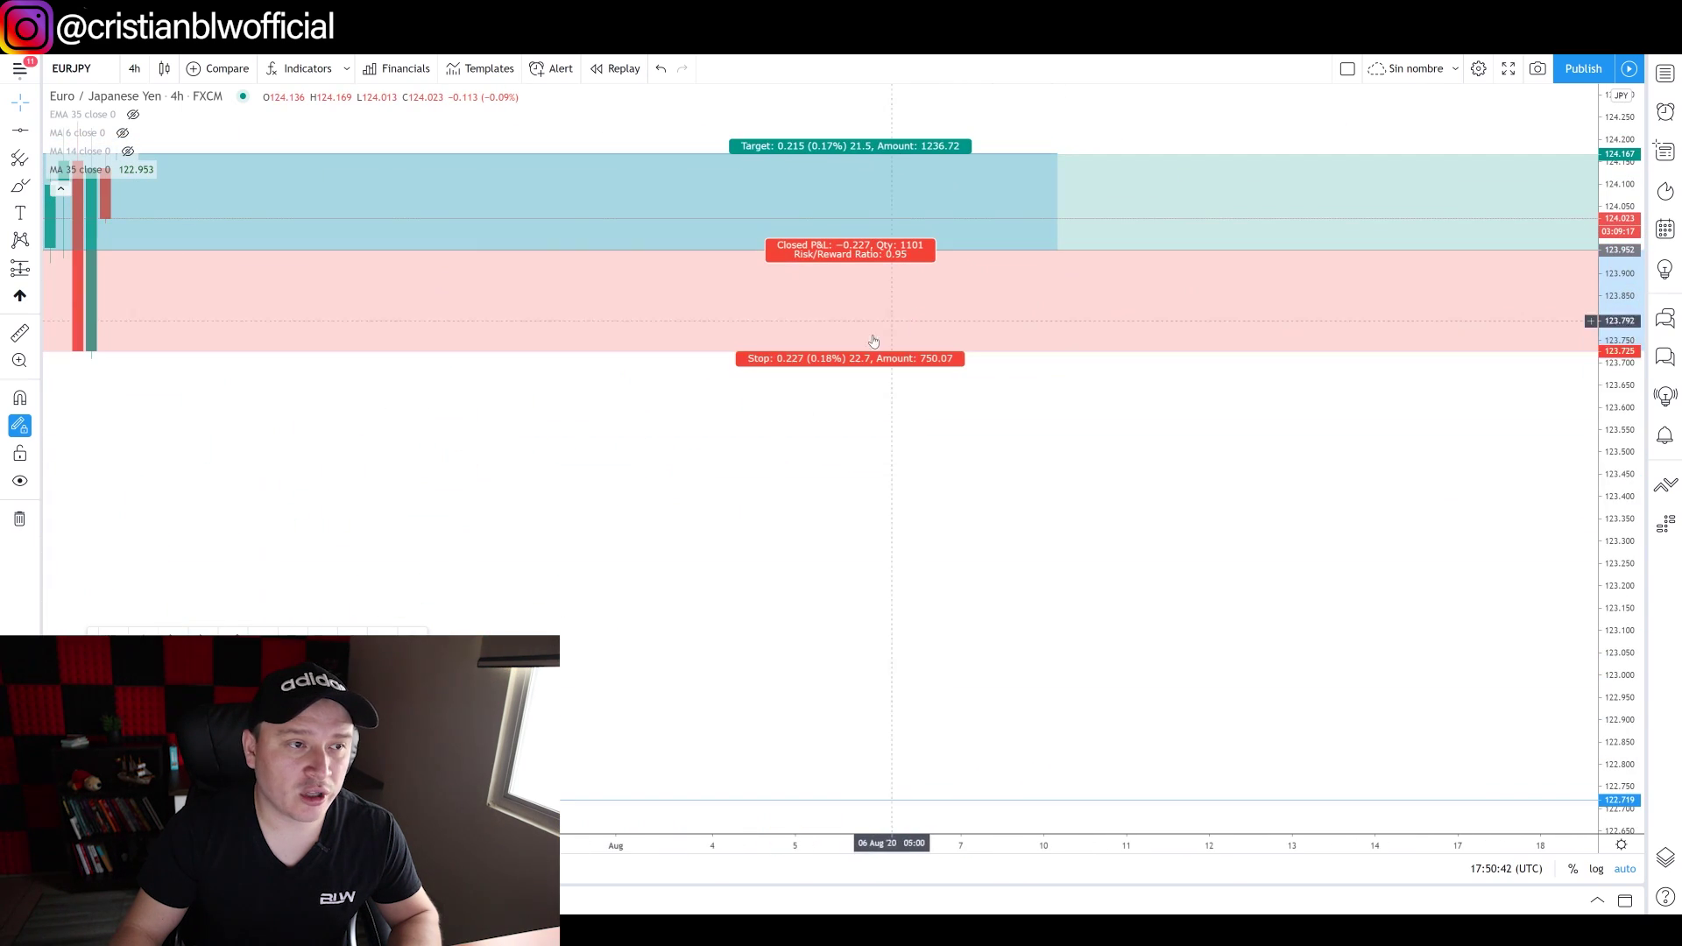
{"action": "left_click_drag", "start_coordinate": [226, 450], "coordinate": [619, 424]}
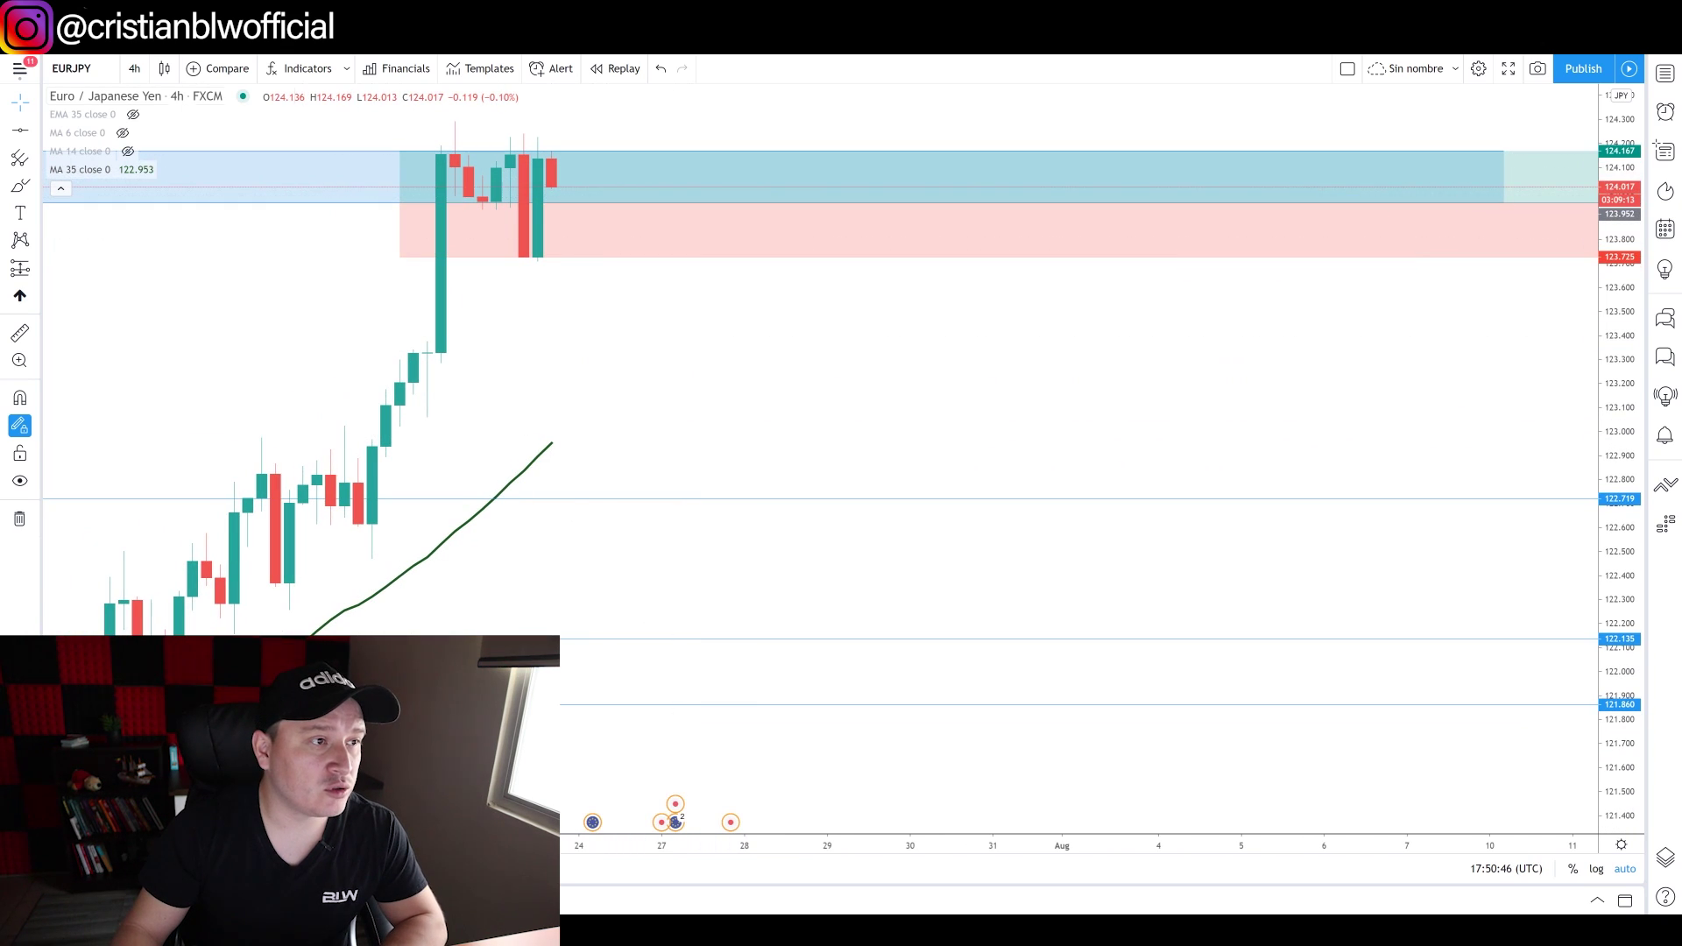
{"action": "left_click", "coordinate": [134, 69]}
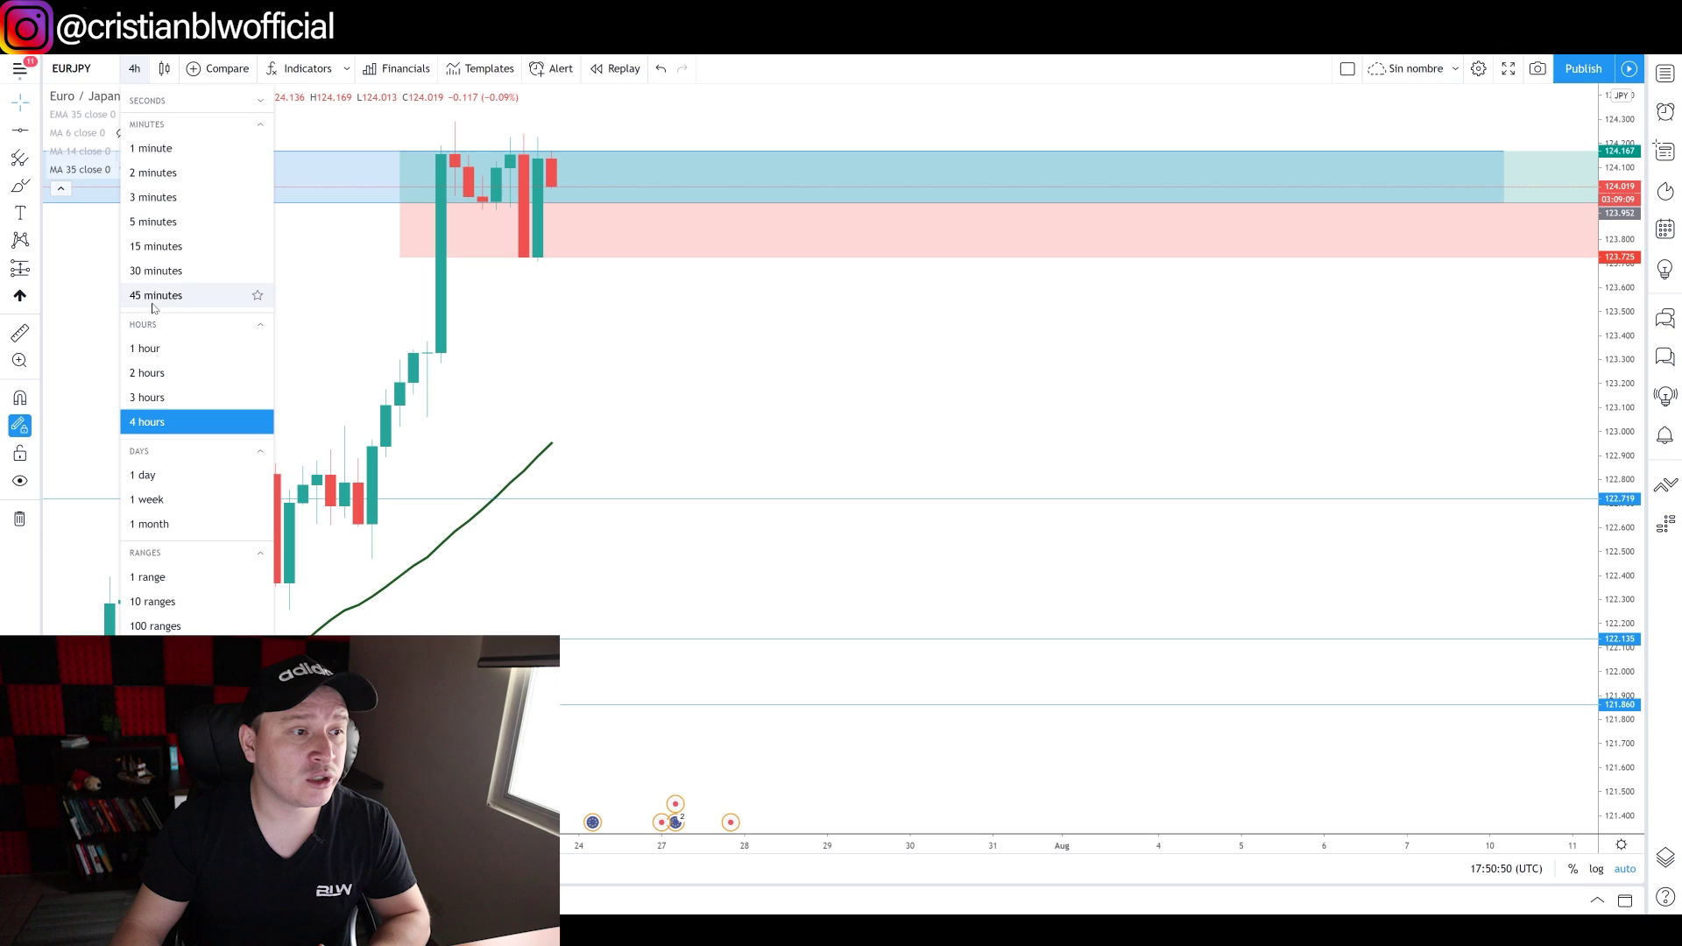
Step: Switch to 15-minute candles via 1-hour and 30-minute, then add an up arrow at 123.902
{"action": "left_click", "coordinate": [147, 348]}
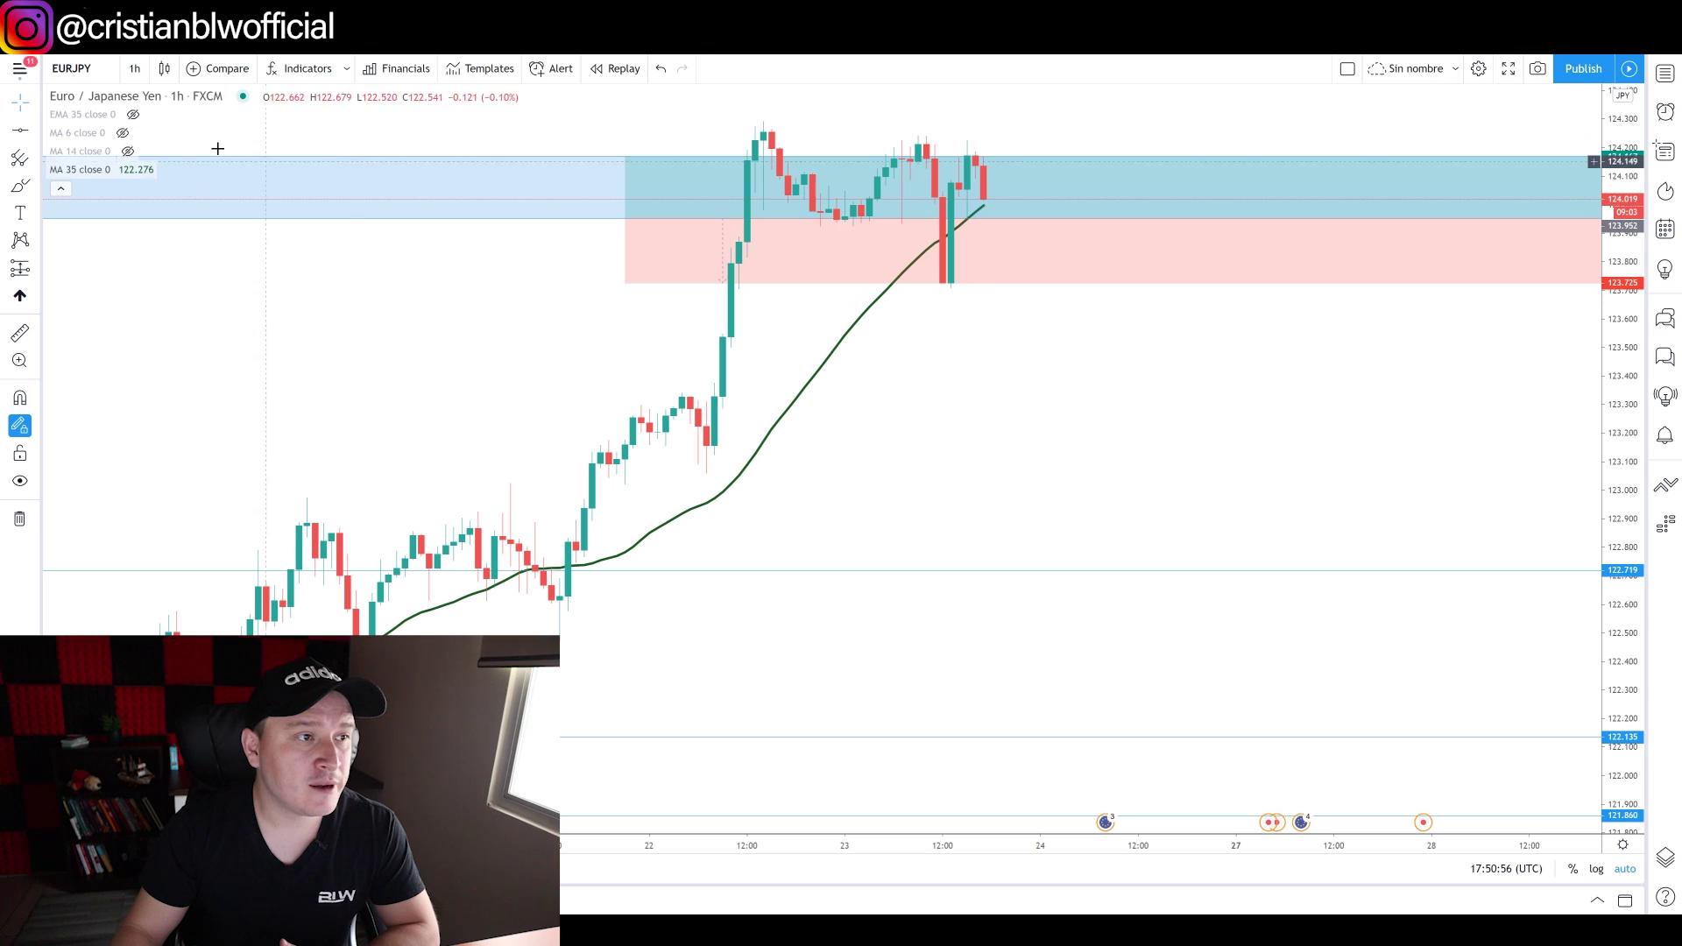
{"action": "left_click", "coordinate": [134, 68]}
{"action": "left_click", "coordinate": [149, 272]}
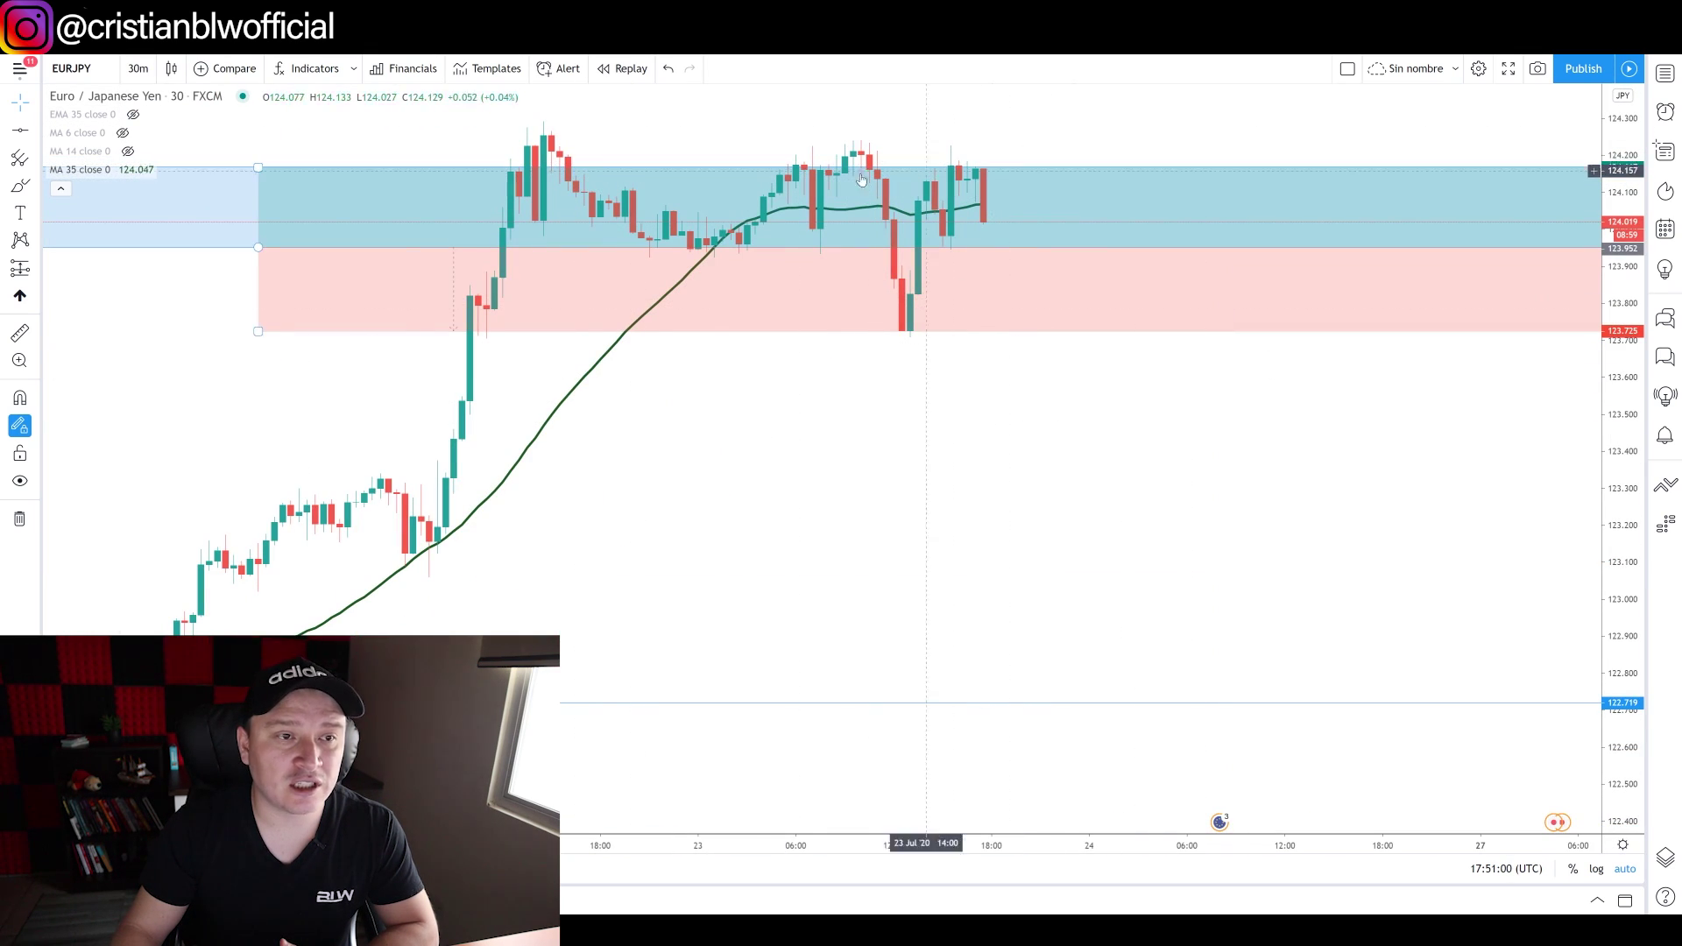
{"action": "left_click", "coordinate": [137, 68]}
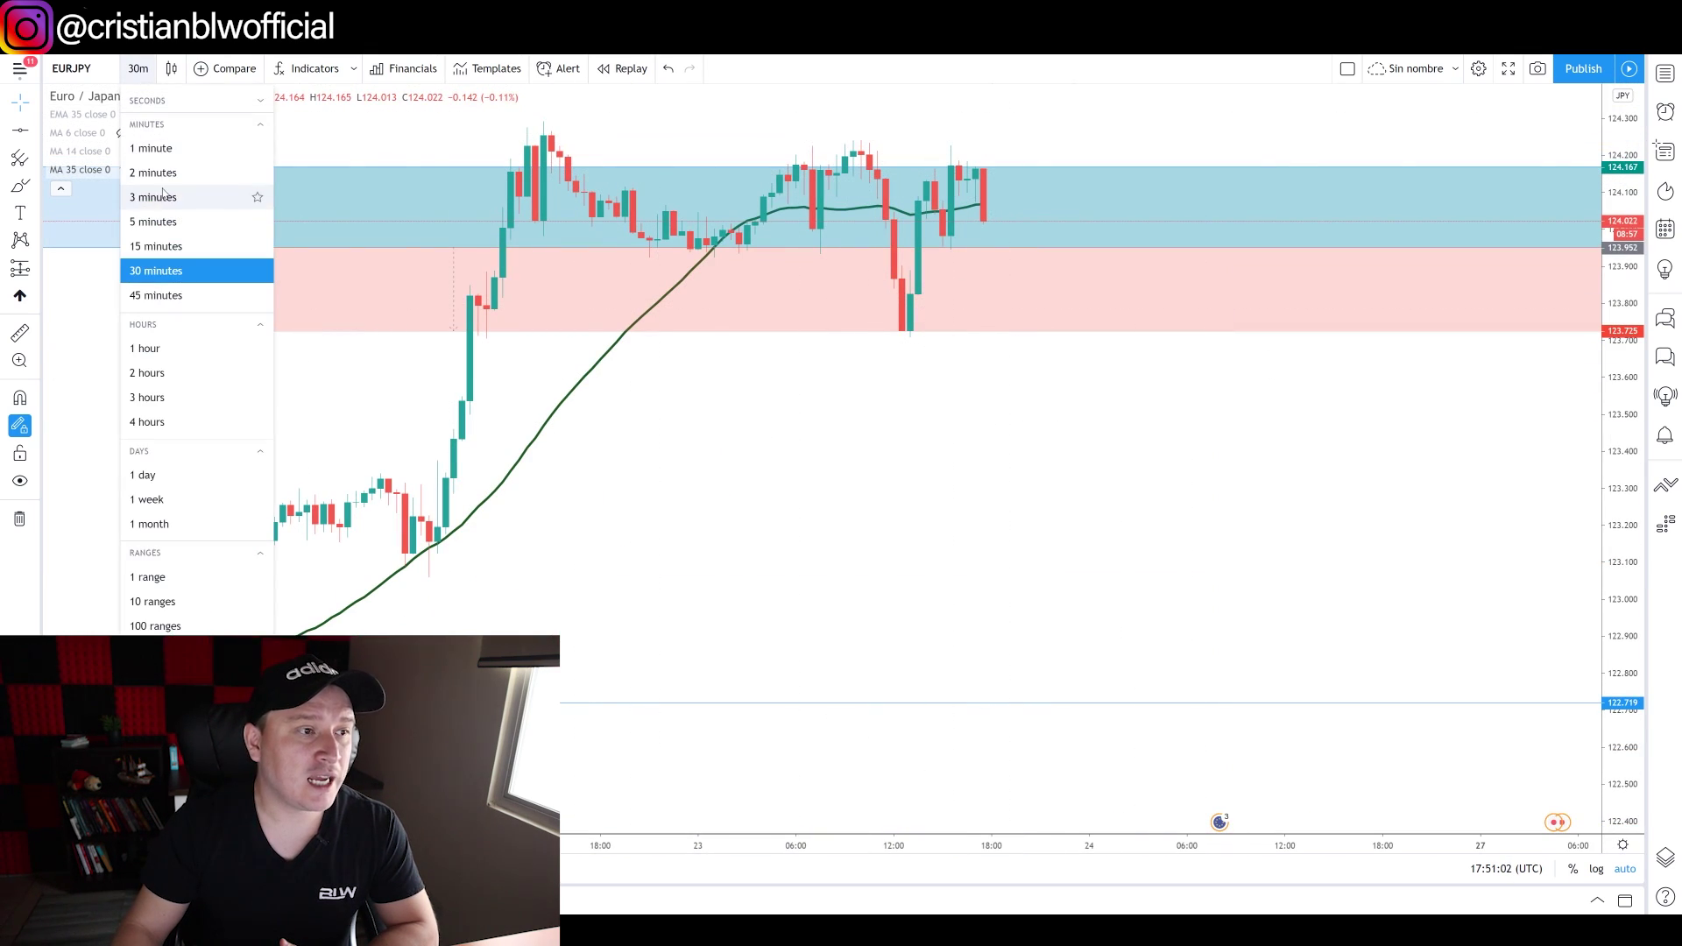
{"action": "left_click", "coordinate": [156, 246]}
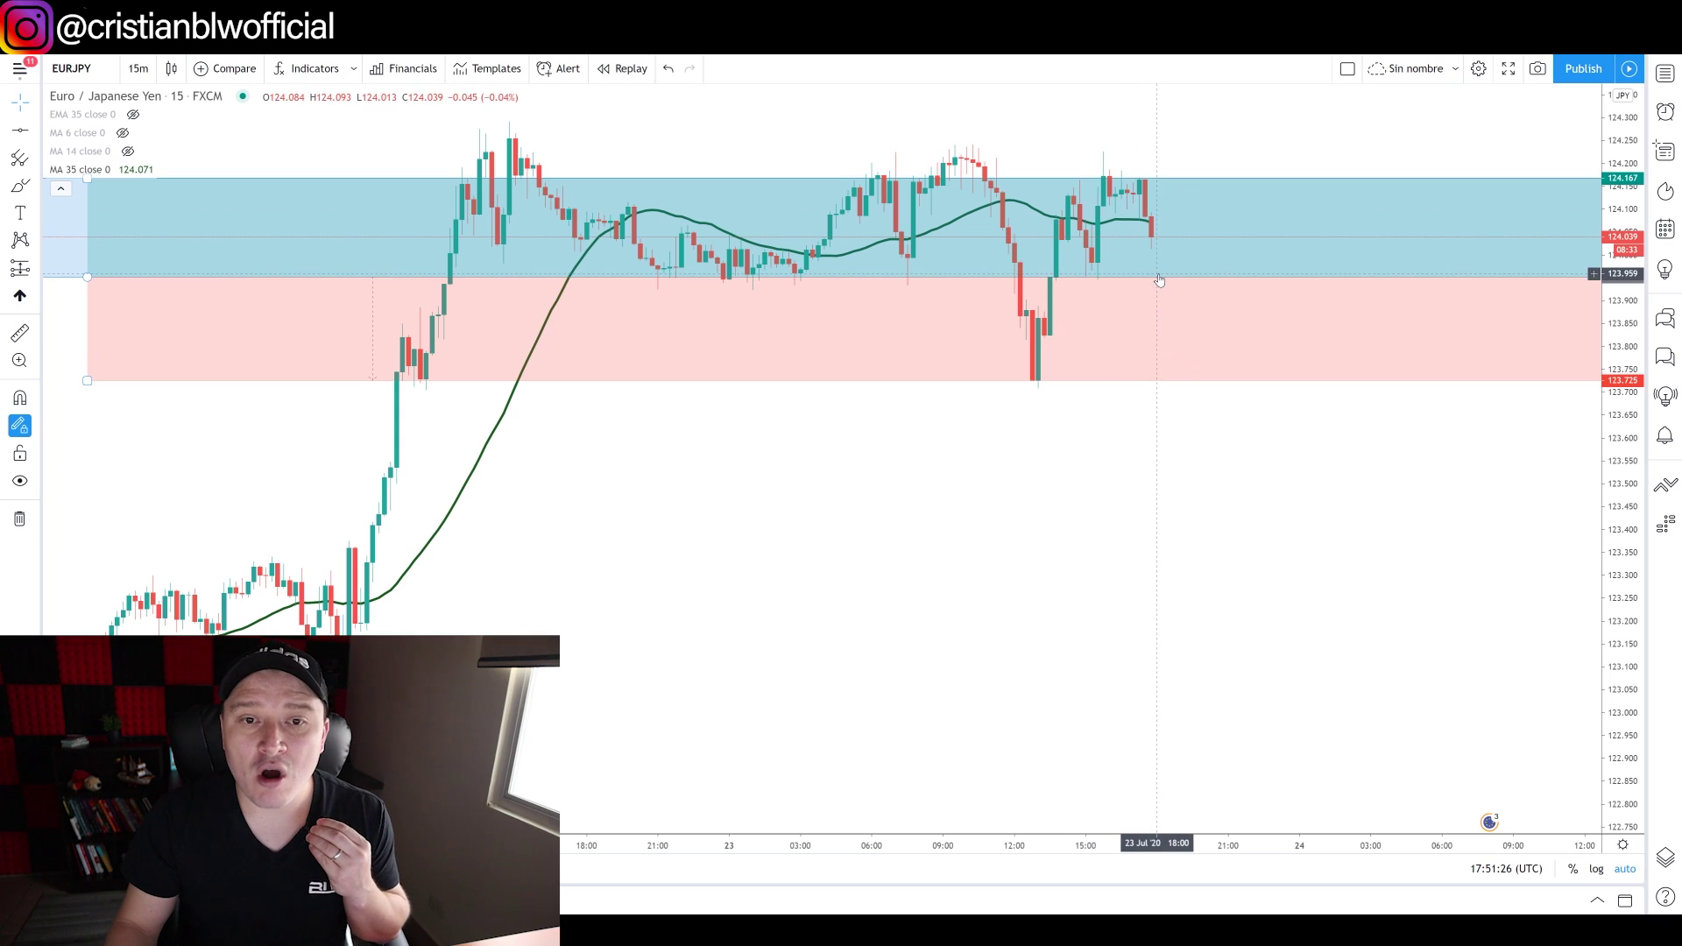
{"action": "left_click", "coordinate": [20, 296]}
{"action": "left_click", "coordinate": [1169, 299]}
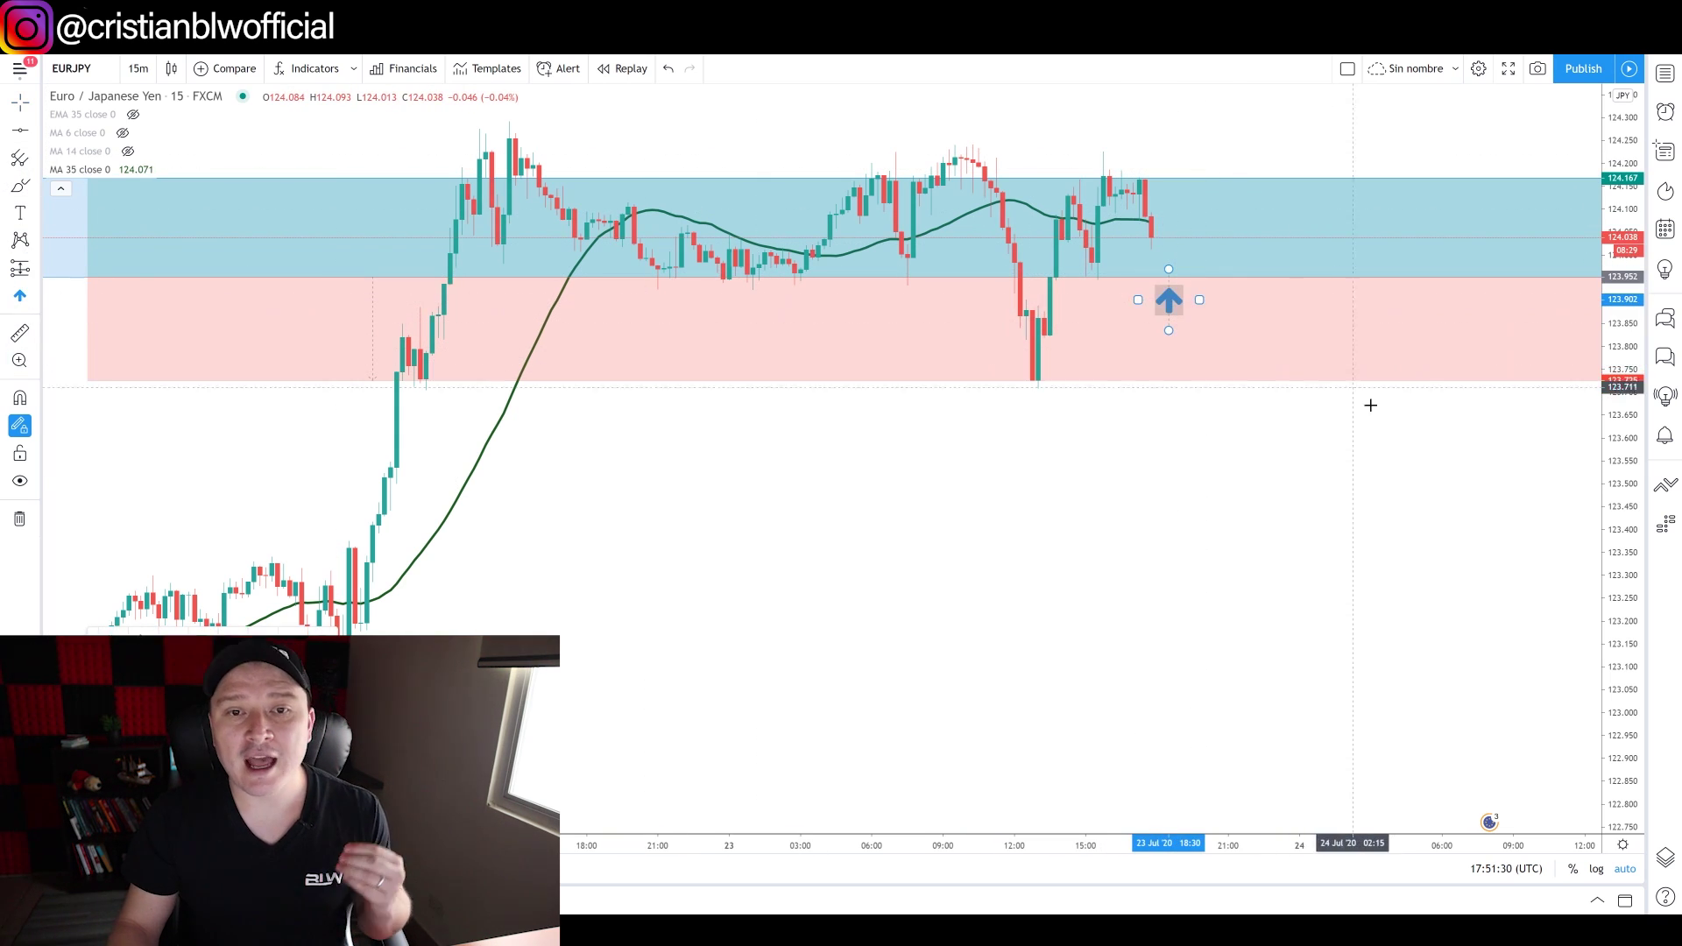